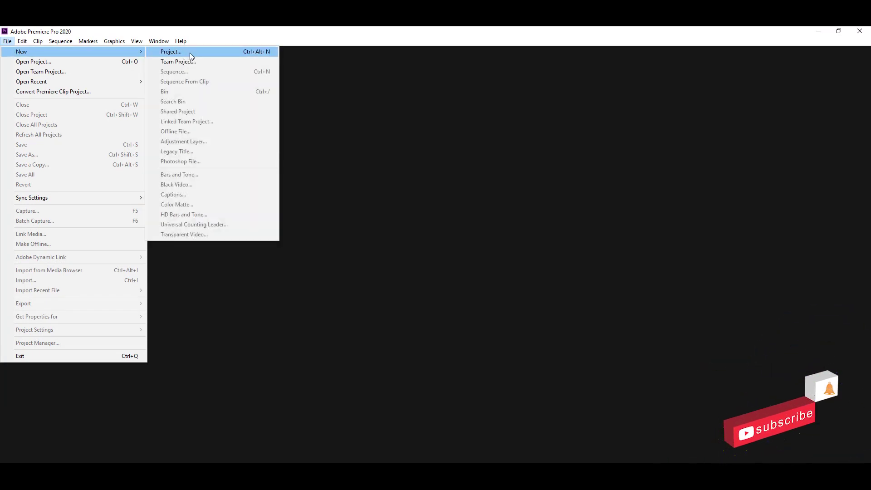
Step: Create a new Premiere project named 'Intro' and open it in the Editing workspace
click(189, 53)
text(Intro)
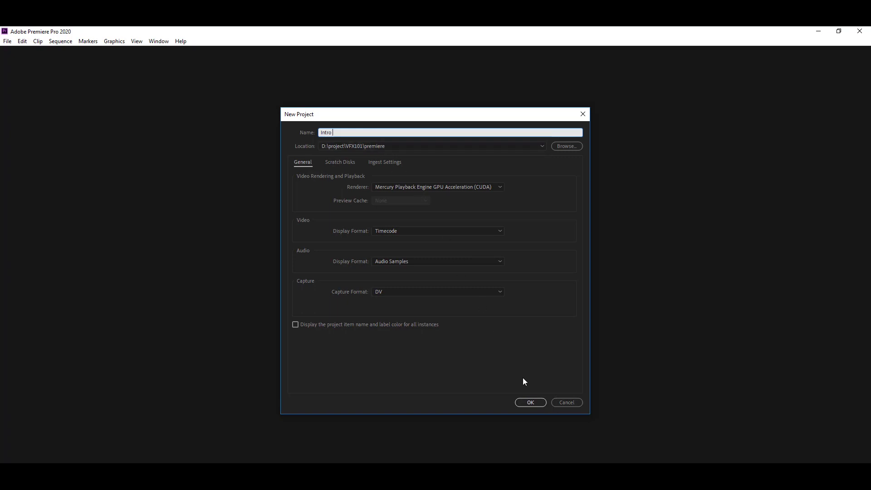
click(530, 403)
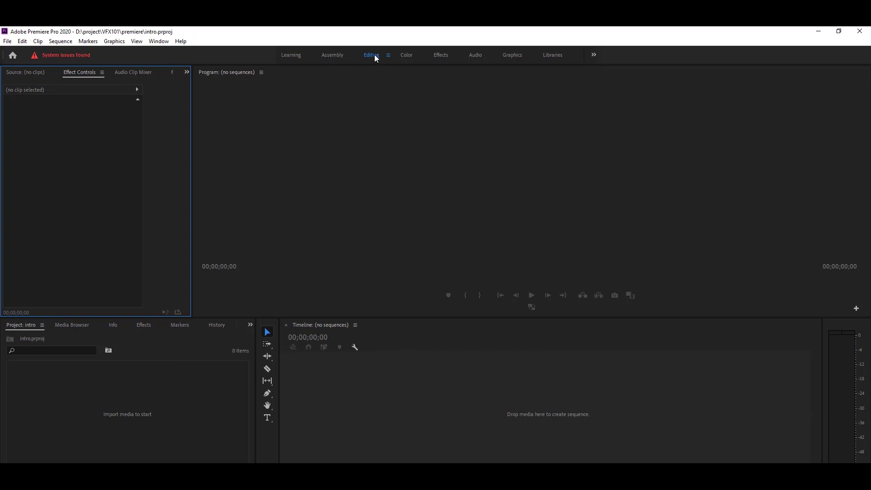
Step: Switch through the Source and Effect Controls panels, then show the Effects panel's preset and effect folders
scroll(9, 72, down, 2)
click(5, 73)
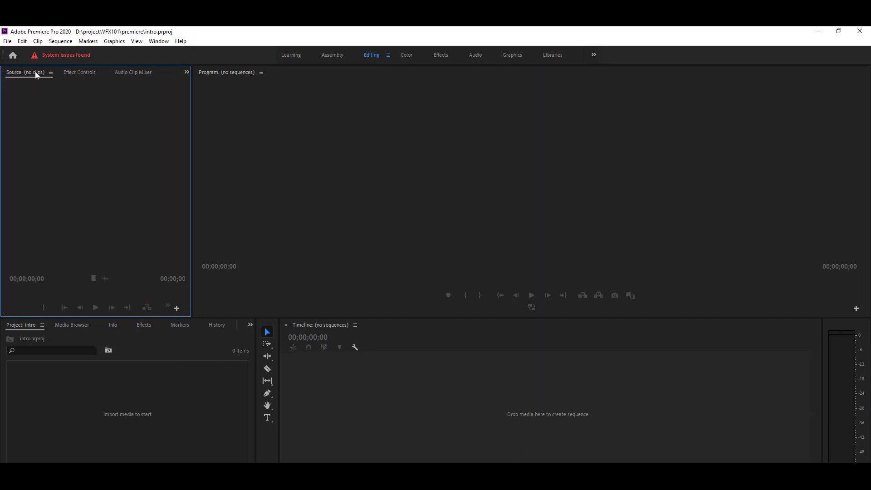
click(79, 73)
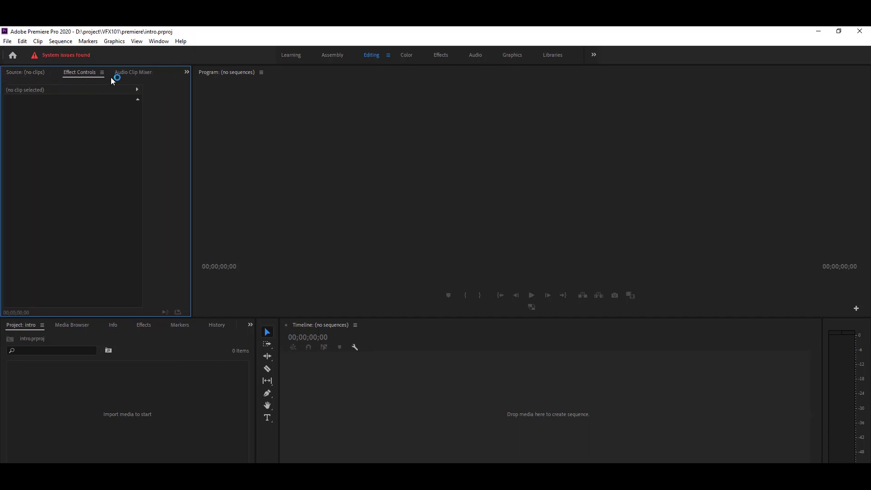
scroll(126, 74, down, 1)
click(145, 325)
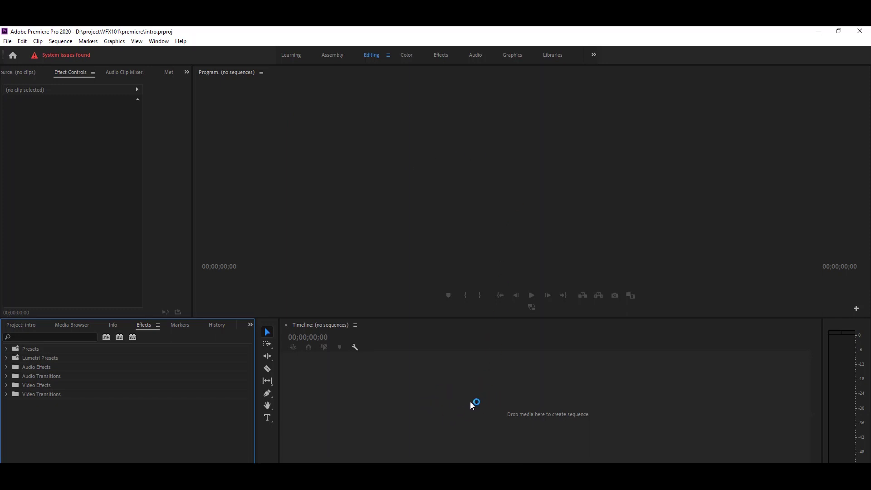
Step: Start a new sequence and choose the RED R3D 1080p 16x9 25 preset
click(7, 41)
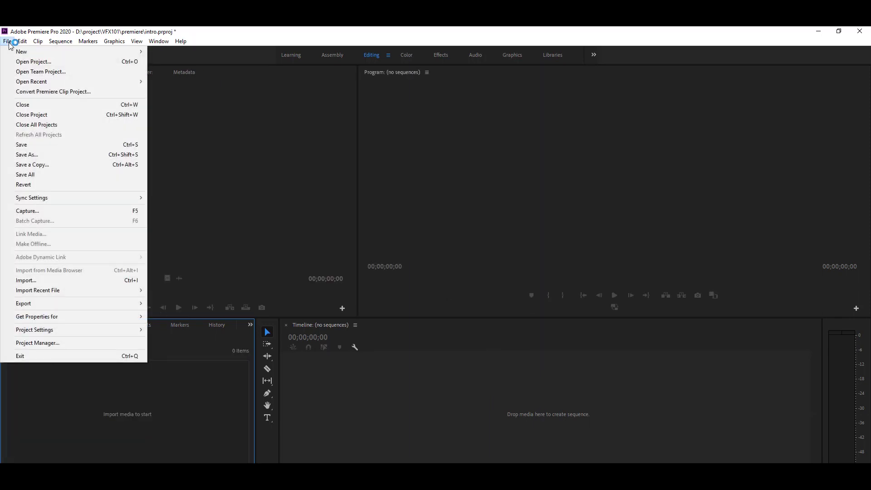
mouse_move(15, 52)
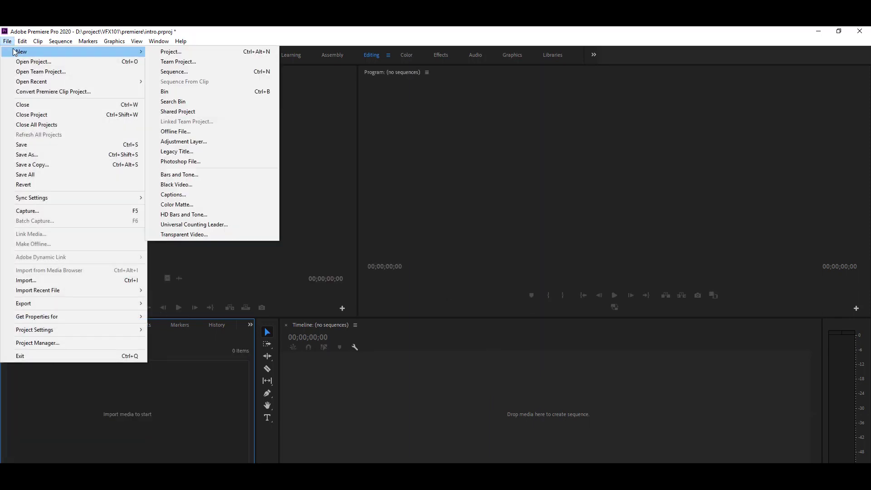
click(204, 73)
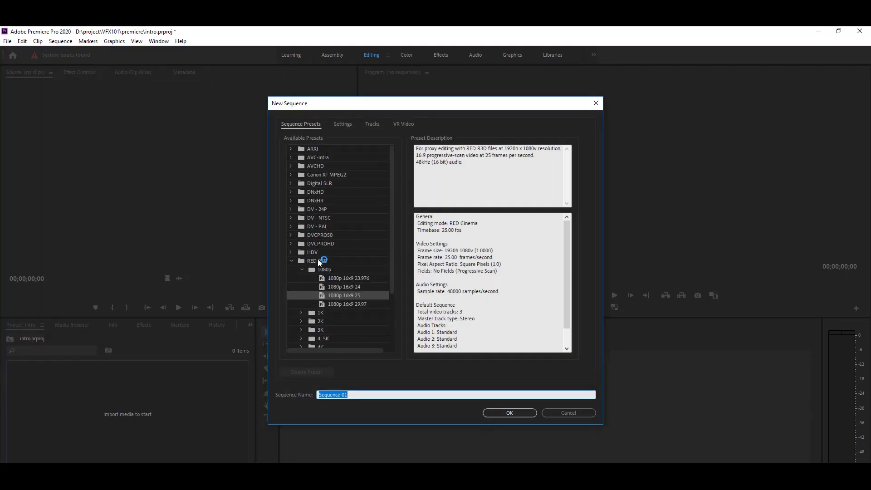
click(361, 297)
click(302, 270)
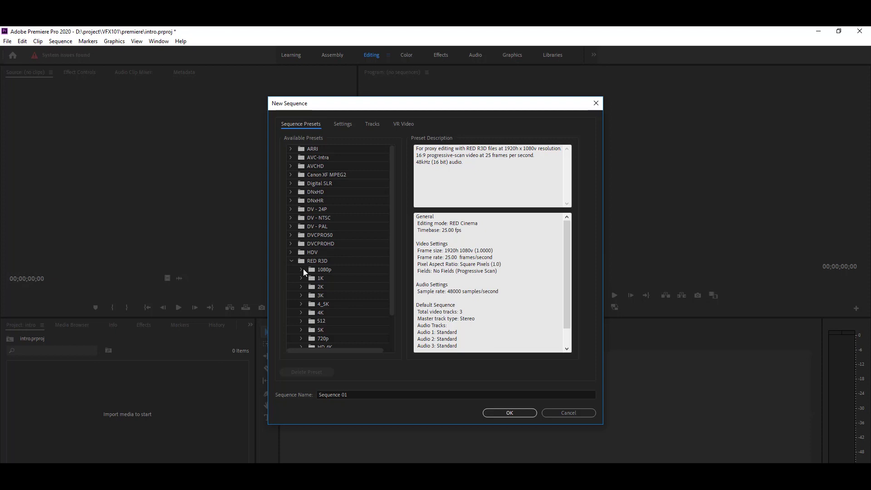
click(320, 279)
click(321, 287)
click(324, 295)
click(326, 303)
scroll(336, 300, down, 2)
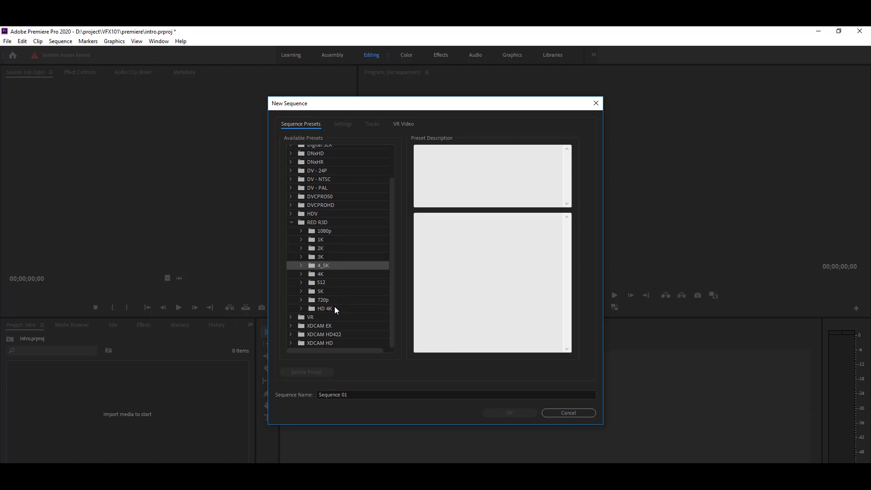
click(302, 231)
click(357, 257)
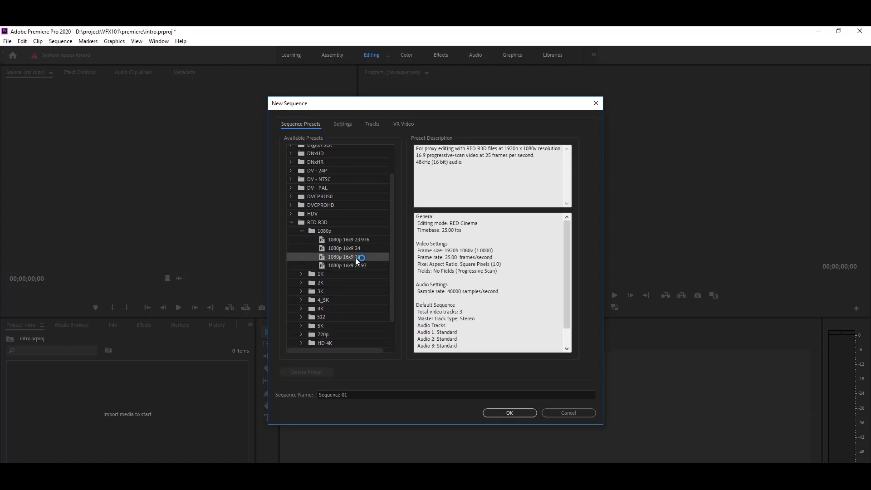
Step: Name the sequence 'Video Editing' and create it
click(385, 394)
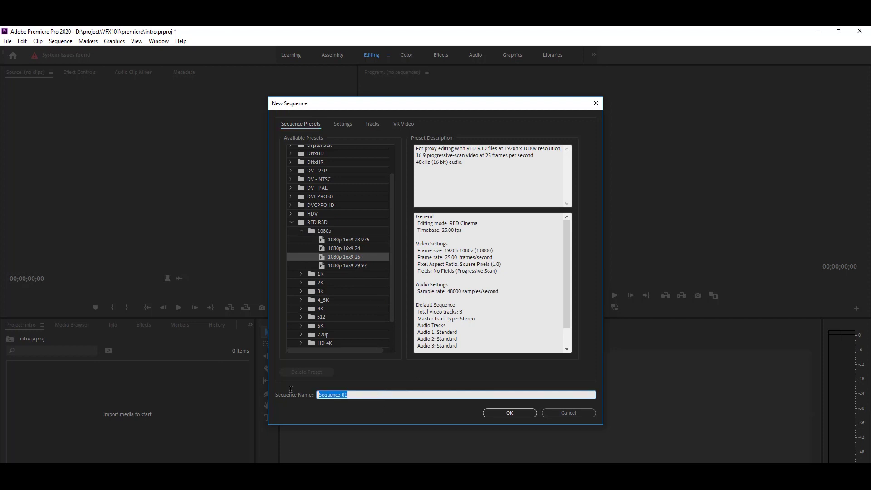
text(Editing)
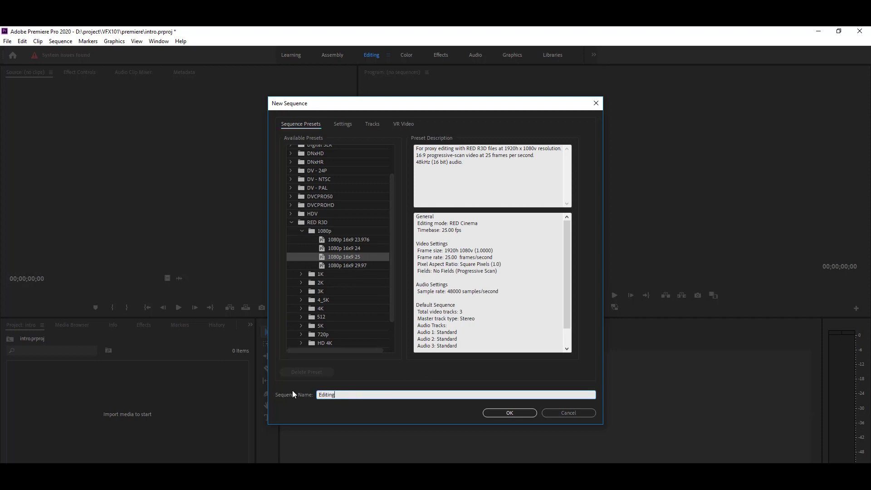
key(Home)
text(Video)
click(494, 412)
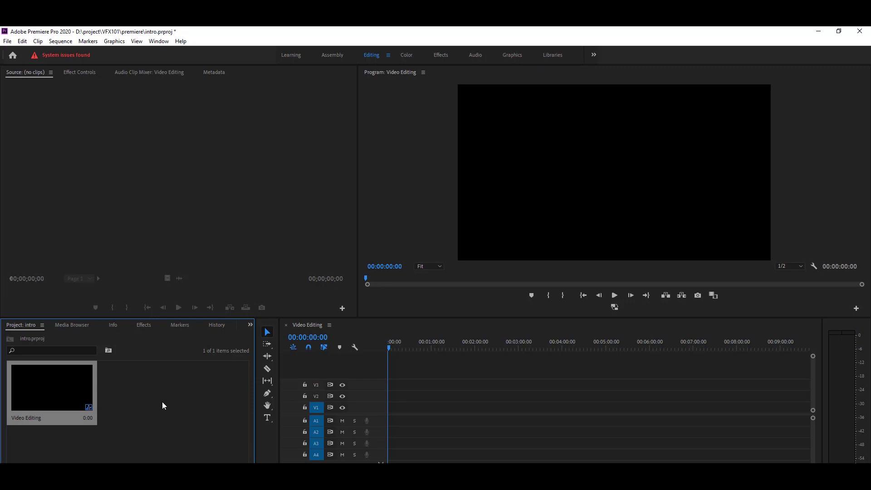
Step: Import C0076.MP4 through File > Import and C0077.MP4 through the Project panel
click(7, 42)
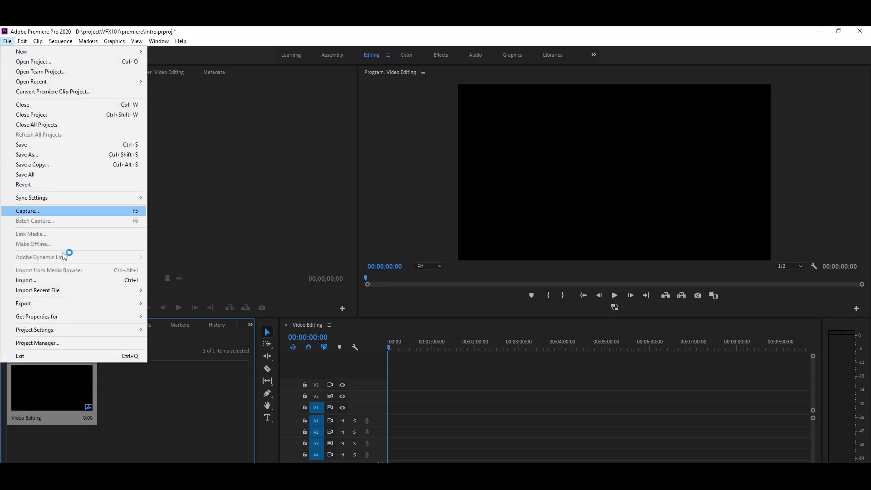
click(76, 282)
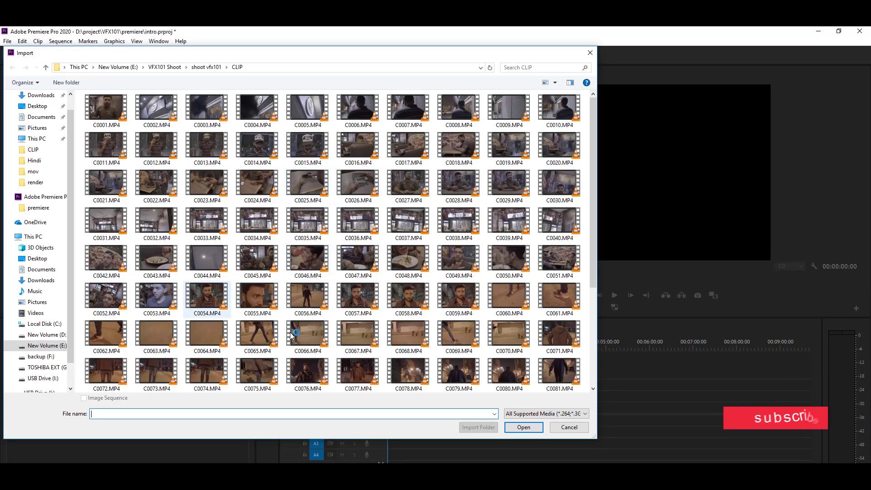
click(206, 300)
double_click(300, 363)
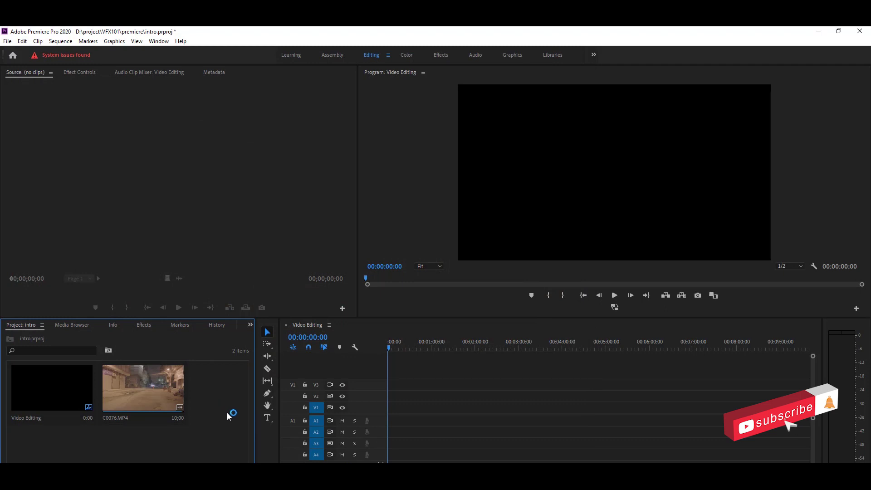
double_click(225, 398)
click(360, 257)
double_click(360, 257)
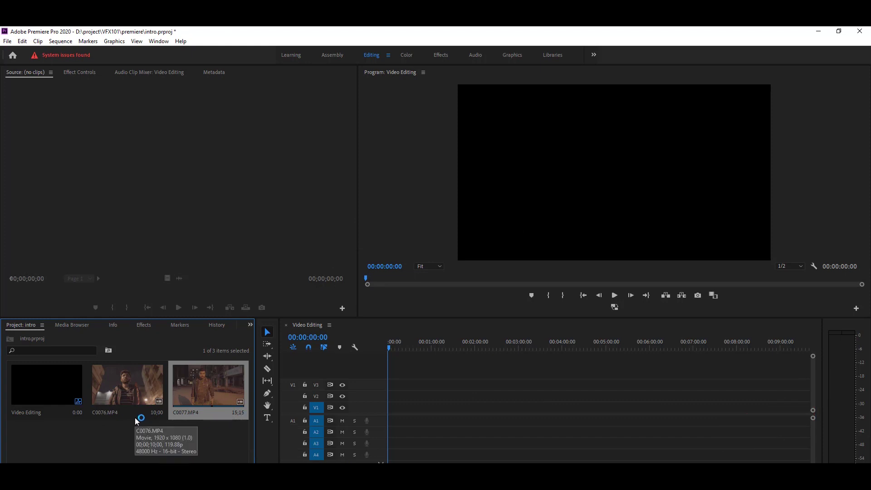
Step: Open C0076.MP4 in the Source monitor, mark a 1;22 In-Out range and drag it into the sequence
click(129, 383)
double_click(130, 384)
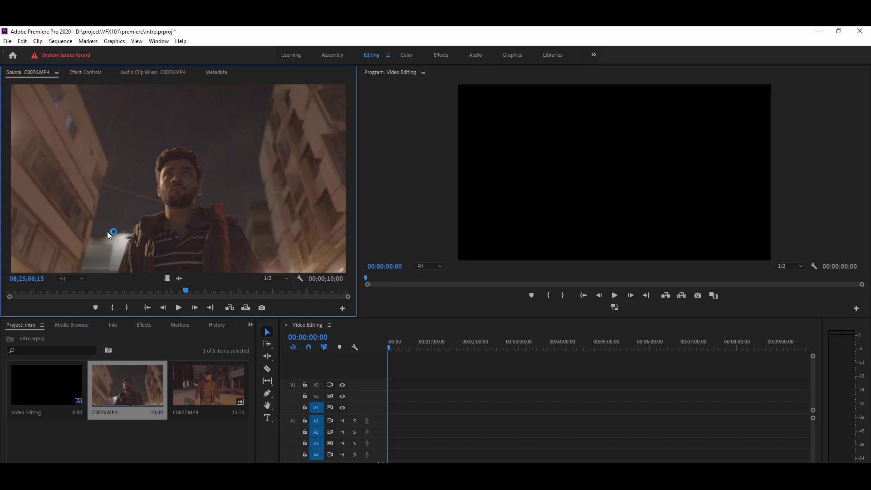
drag(187, 290, 263, 295)
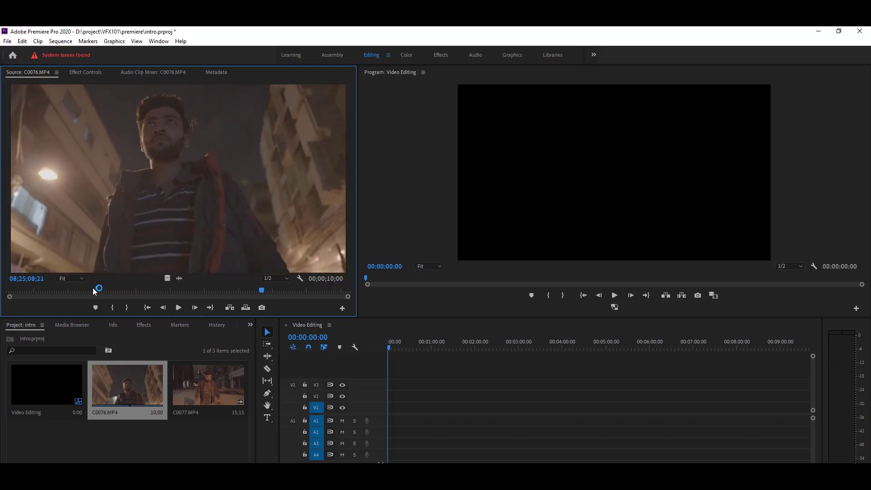
drag(94, 291, 104, 290)
click(113, 307)
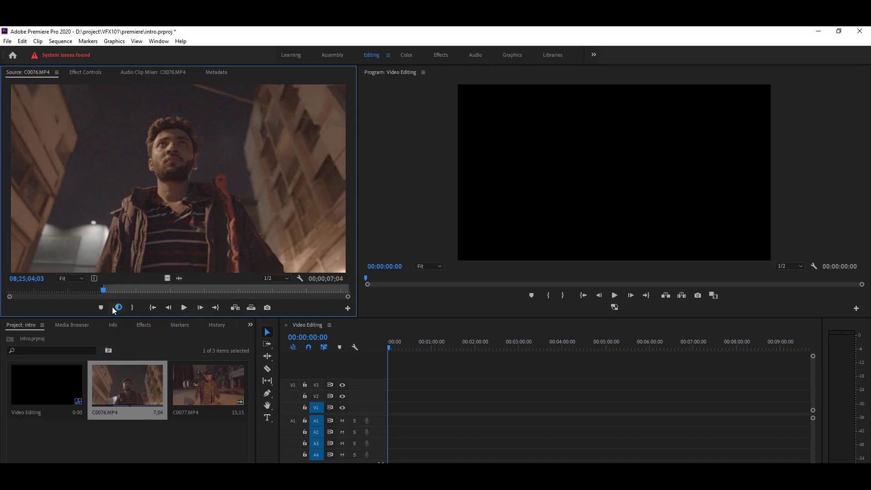
key(space)
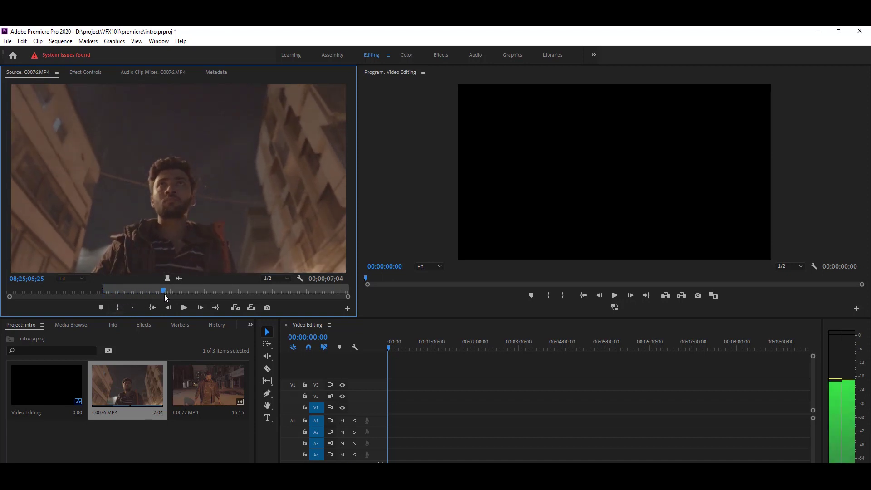
click(132, 308)
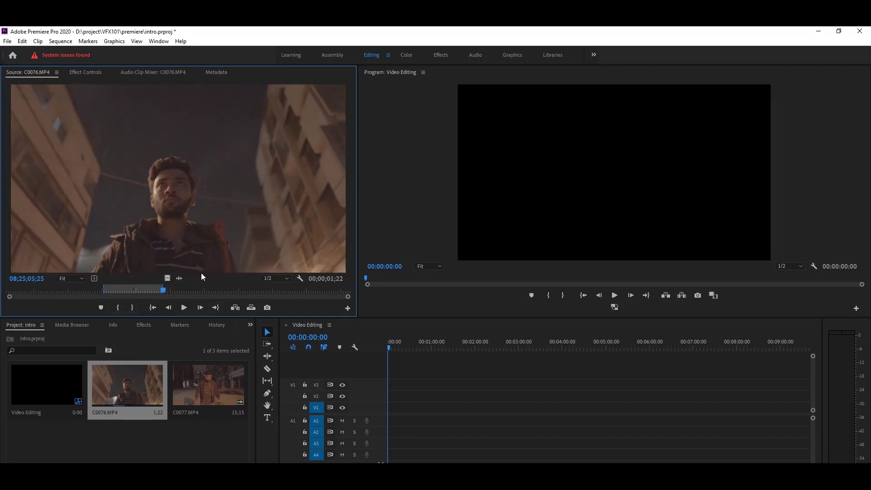
drag(198, 209, 391, 408)
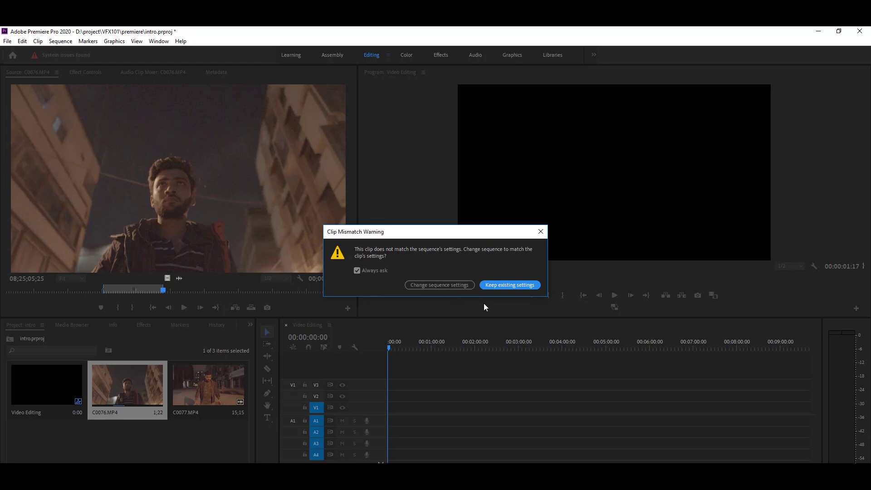
Step: Keep the existing sequence settings, zoom the timeline in and play back the C0076 range
click(505, 284)
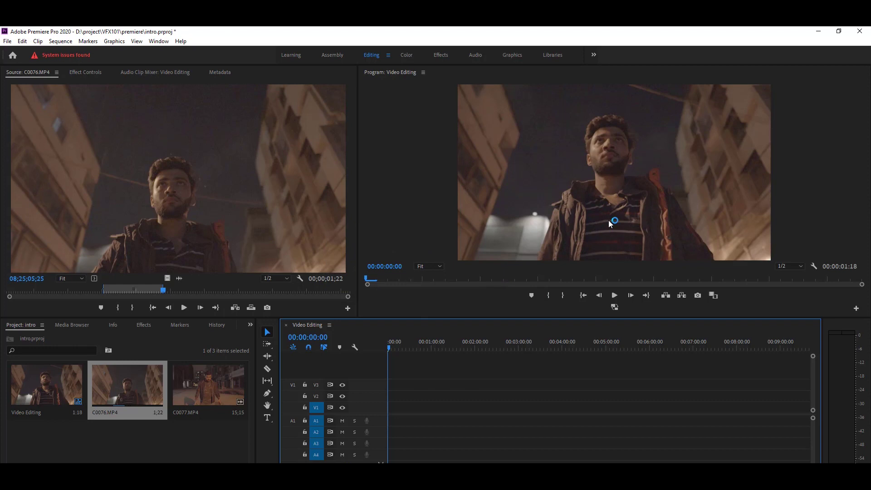
key(equal)
key(backslash)
key(minus)
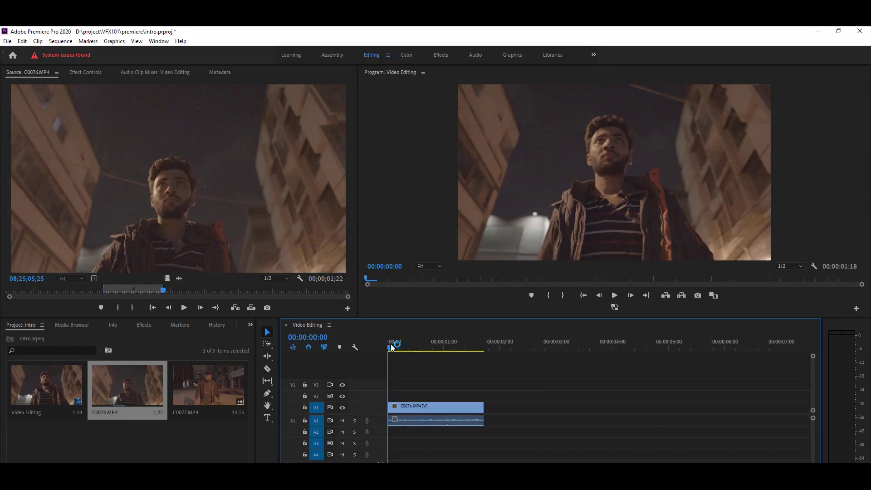
key(space)
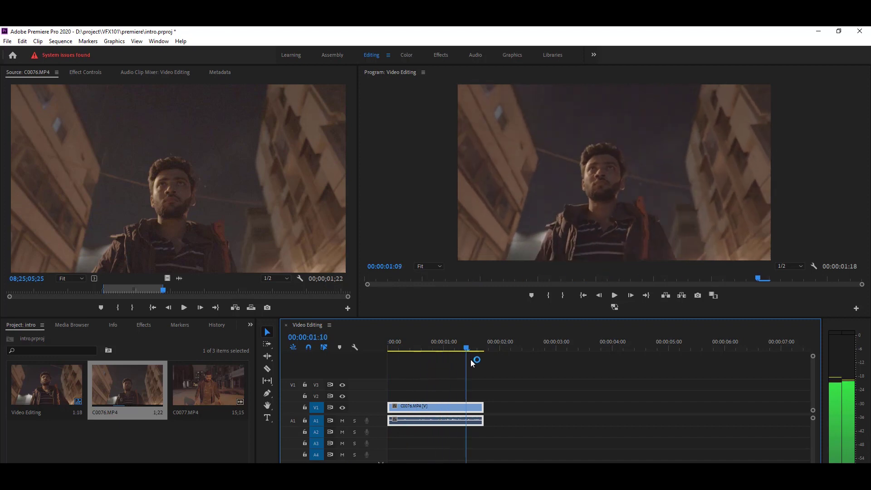
drag(475, 357, 382, 358)
key(space)
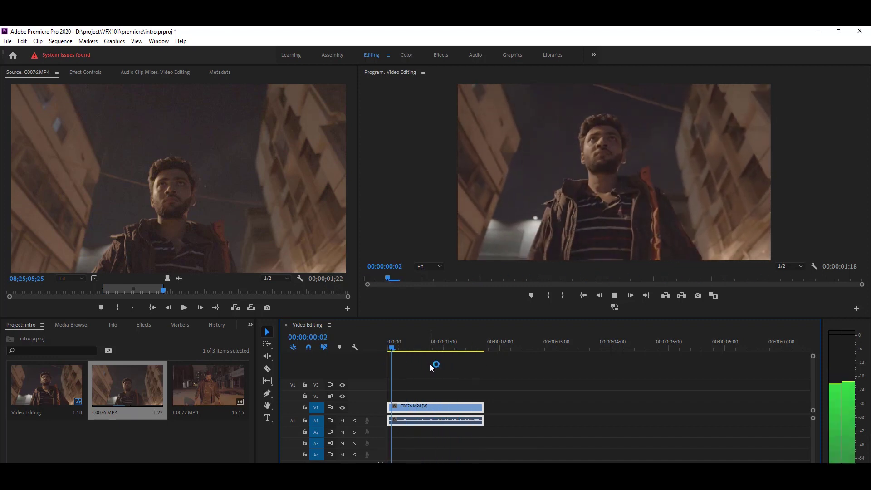
drag(476, 347, 420, 351)
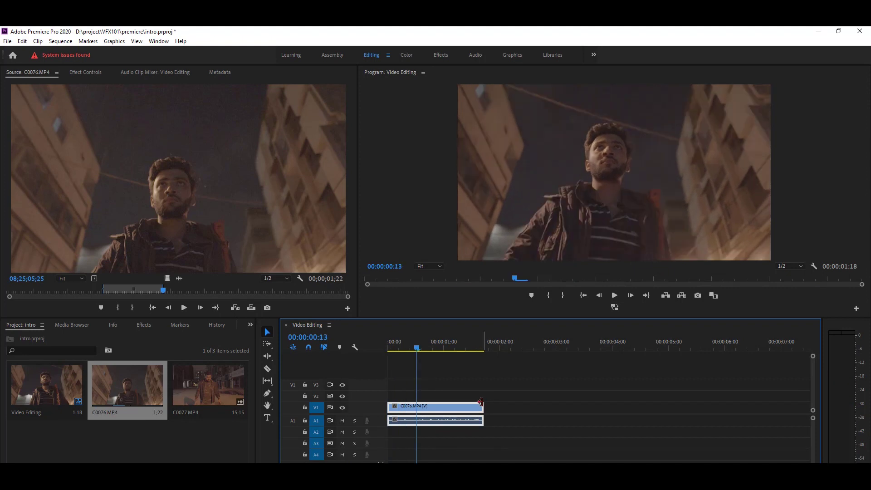
Step: Trim C0076, razor-cut it at 00:00:03:03 and select the piece after the cut
drag(483, 407, 595, 406)
key(space)
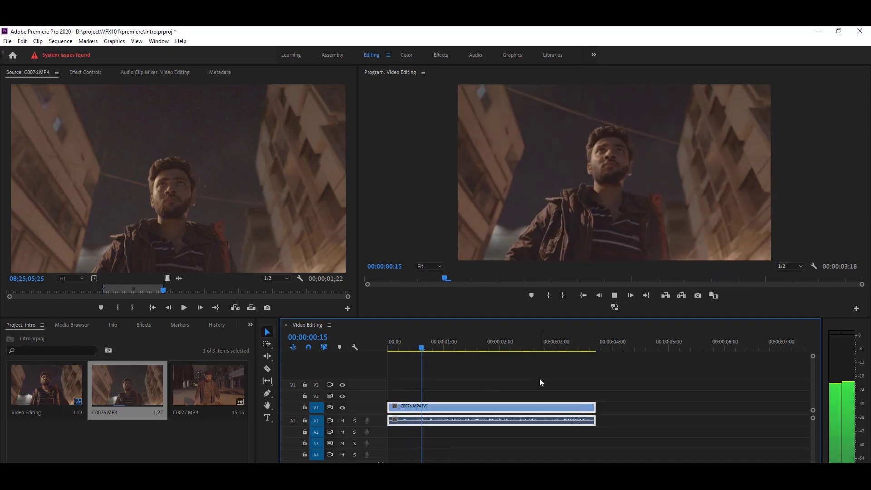
click(564, 349)
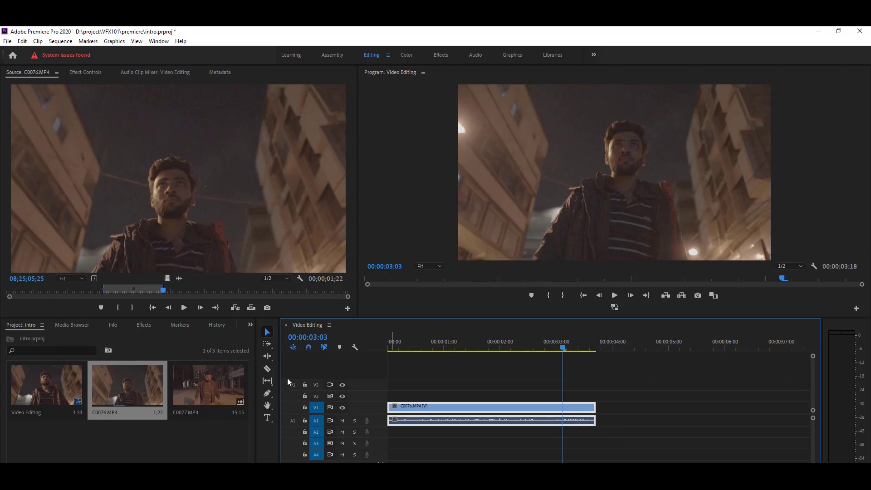
click(268, 370)
click(565, 410)
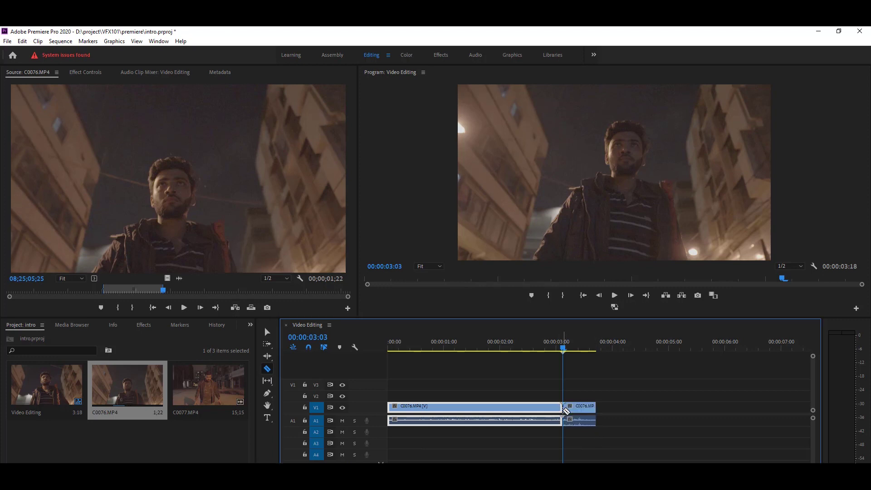
click(268, 332)
click(591, 414)
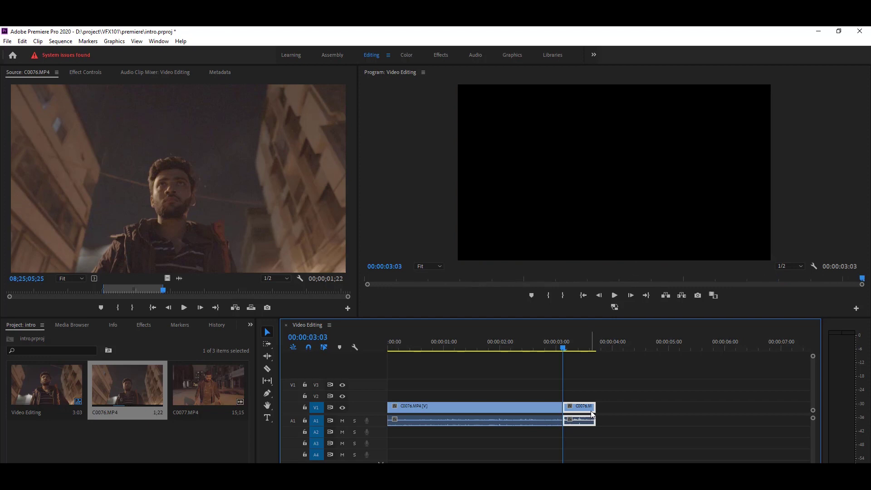
Step: Undo the C0076 extension, then mark a 2;13 range of C0077 and place it after C0076
key(period)
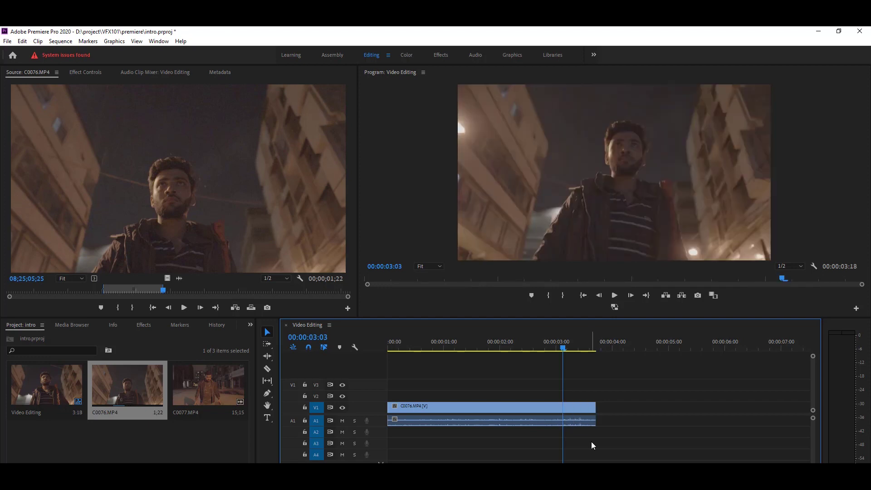
click(581, 409)
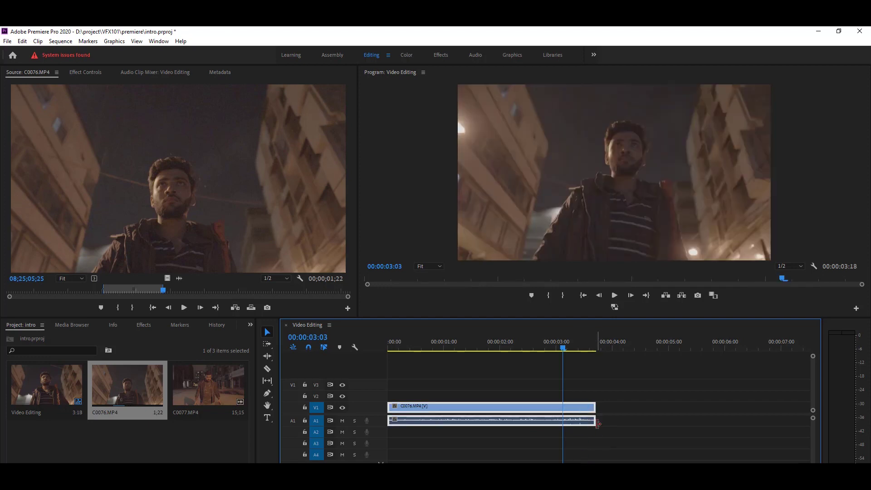
key(ctrl+z)
double_click(217, 389)
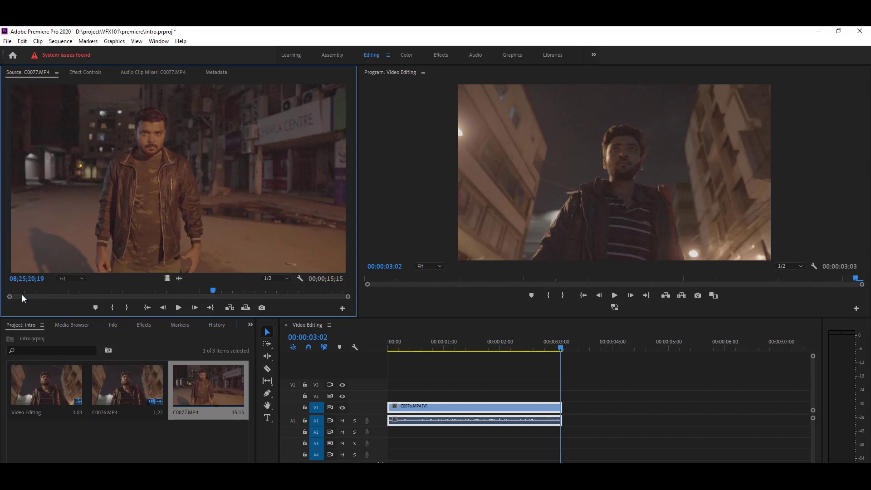
drag(48, 291, 133, 292)
click(114, 308)
click(134, 308)
drag(198, 210, 565, 422)
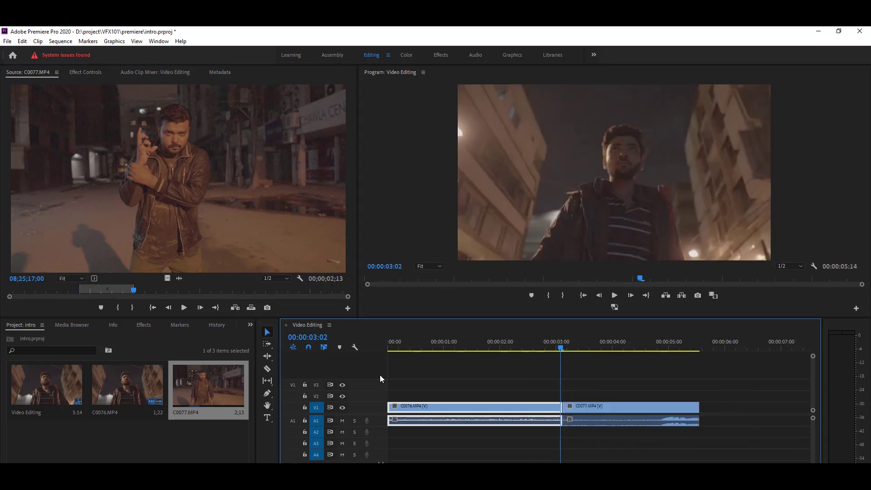
Step: Turn off snapping, undo C0077 overwriting C0076's end, and play the sequence
click(308, 347)
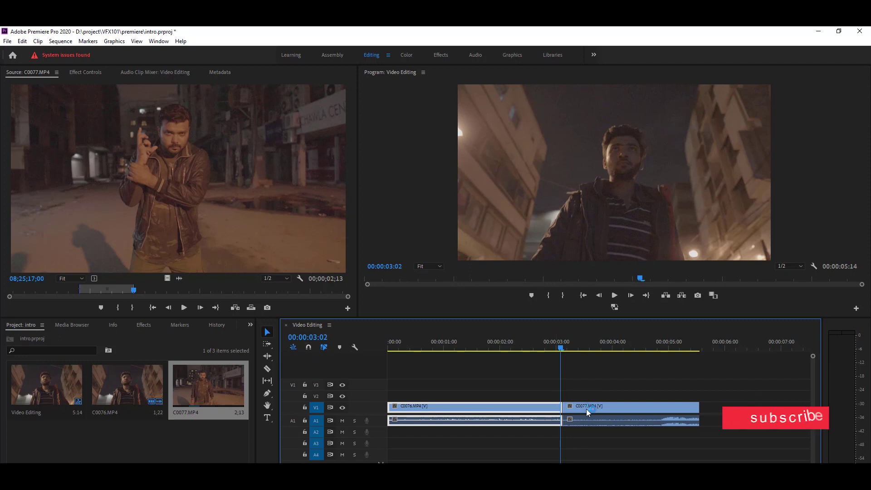
drag(588, 413, 553, 409)
key(ctrl+z)
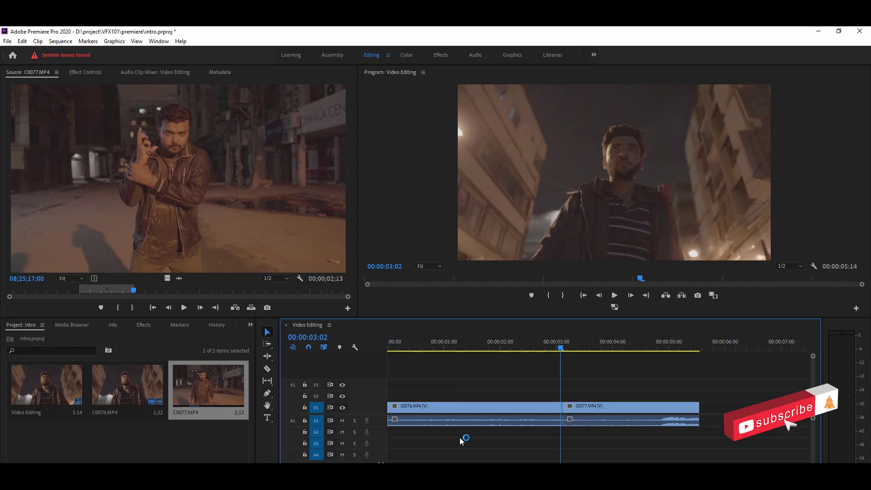
drag(588, 412, 589, 412)
click(552, 344)
key(space)
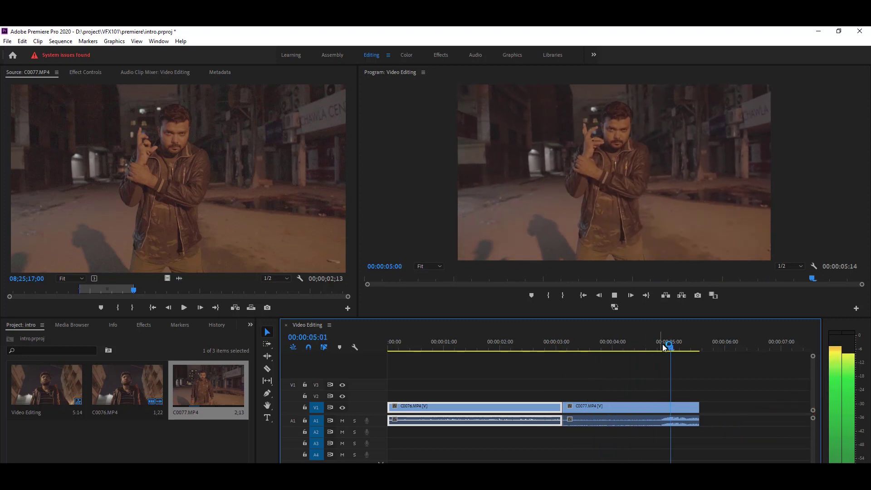
Step: Stop playback and scale C0077 to 132% in Effect Controls
click(646, 344)
key(space)
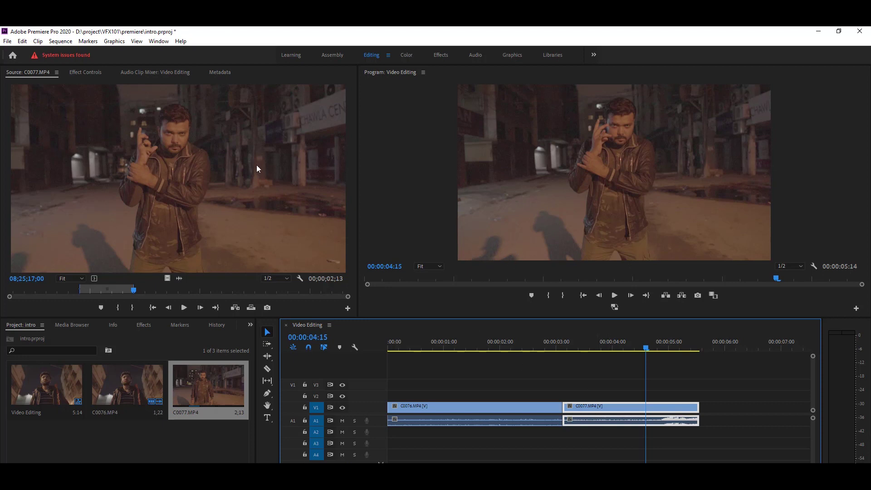
click(85, 73)
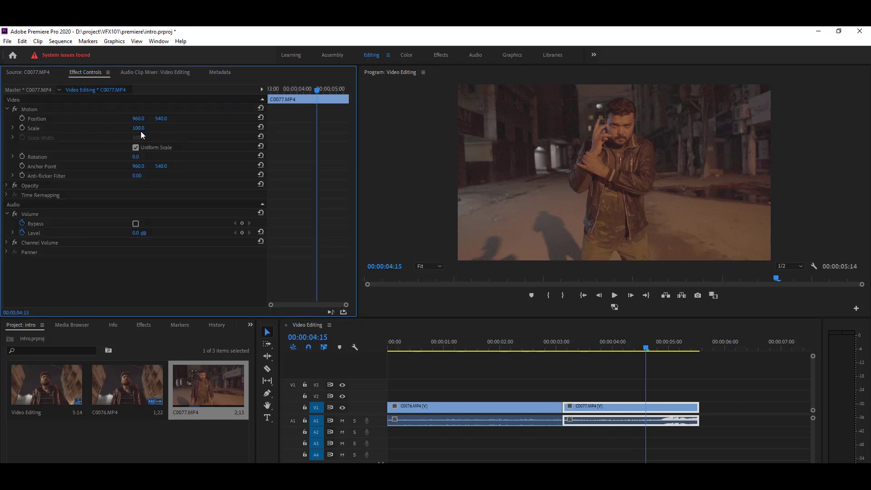
drag(138, 129, 203, 118)
Step: Trim C0077's start to the playhead, ripple delete the gap, and play the result
drag(542, 347, 611, 347)
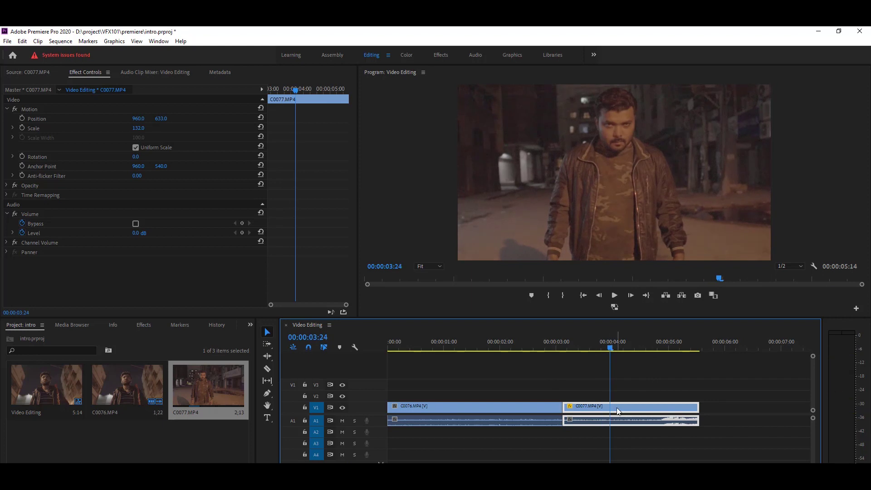
drag(564, 406, 610, 406)
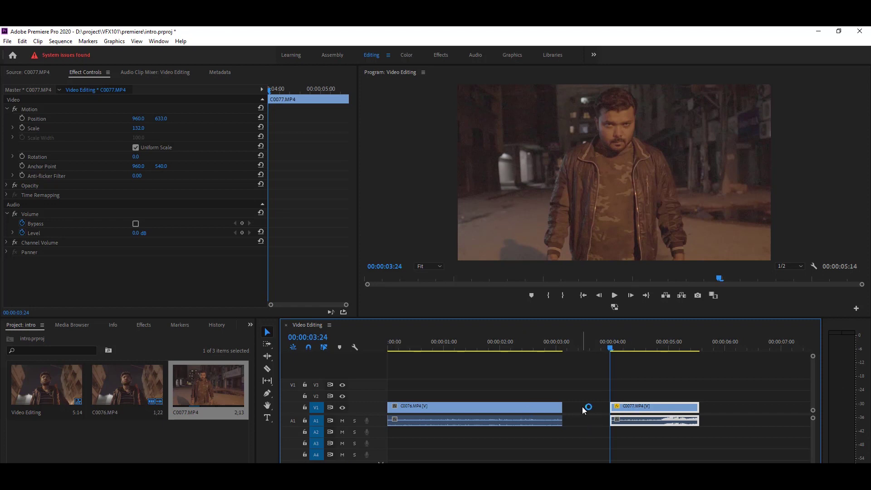
right_click(584, 408)
click(614, 412)
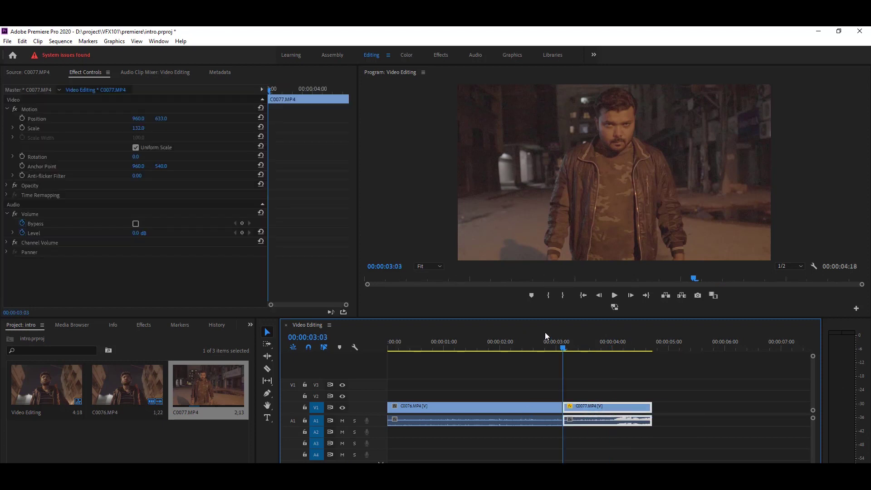
click(537, 341)
key(space)
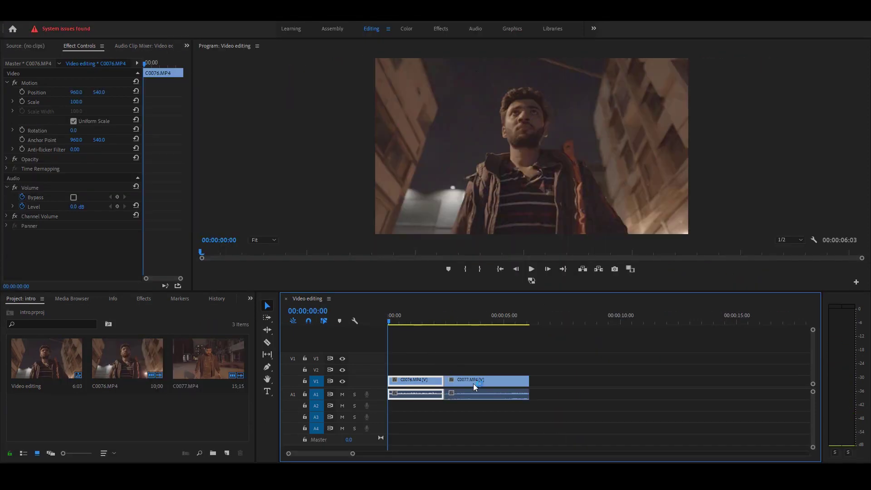
Step: Unlink C0076's audio from its video and delete the audio clip
click(490, 386)
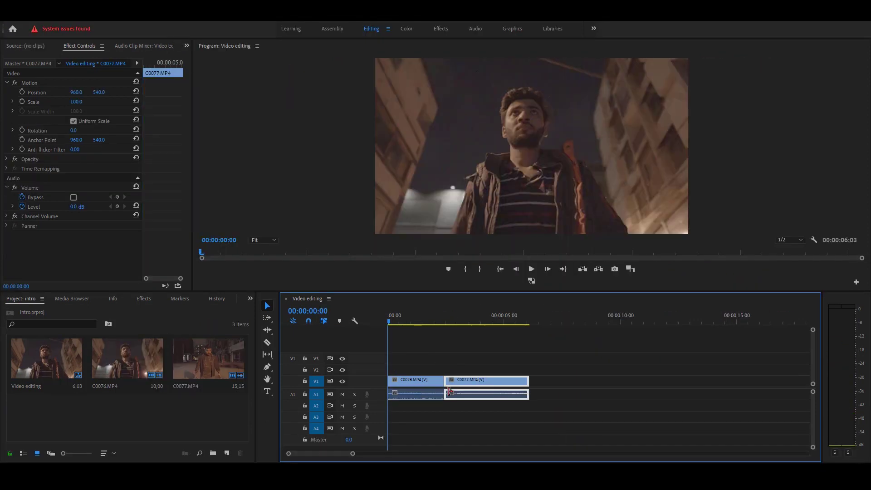
click(432, 393)
click(428, 382)
right_click(428, 380)
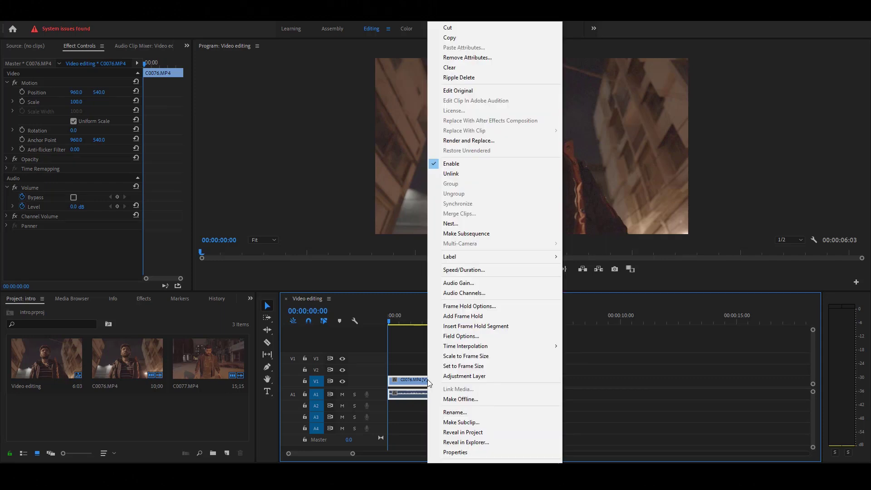
click(451, 173)
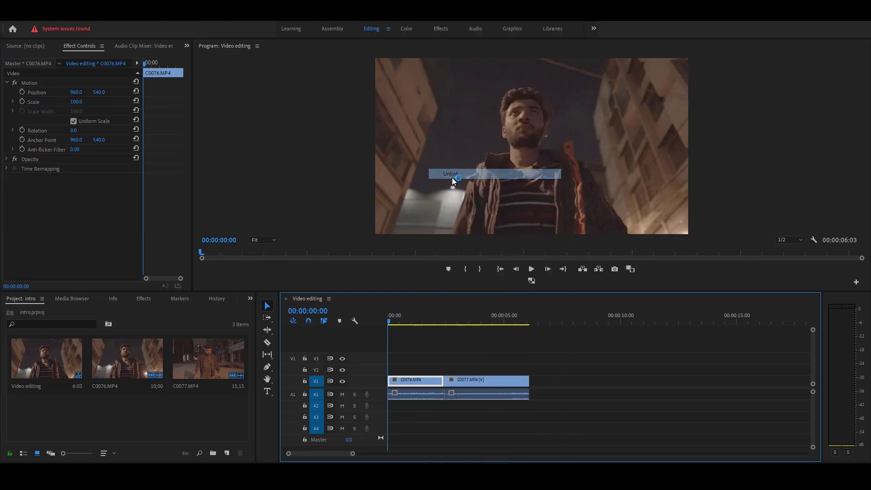
click(431, 395)
key(Delete)
Step: Unlink C0077's audio from its video and delete the audio clip
click(472, 395)
right_click(472, 395)
click(499, 175)
click(477, 398)
key(Delete)
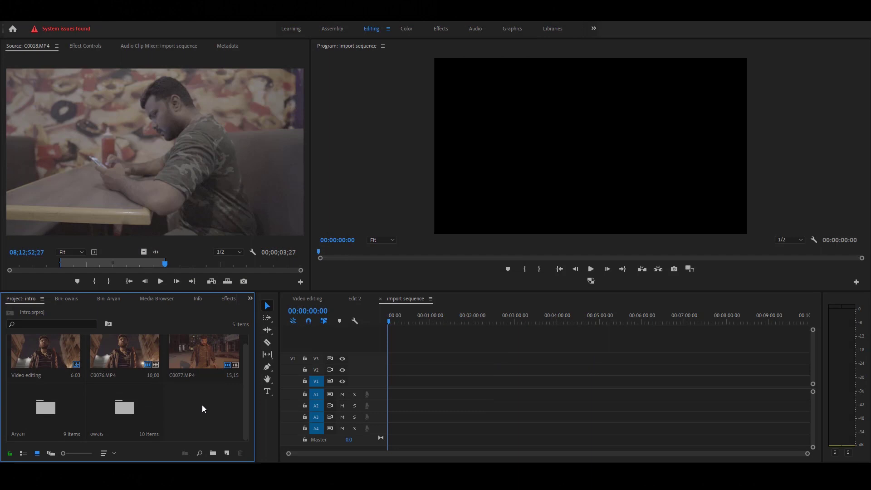
Step: Import the cam 1 frames from 1_00000.png as one image sequence, place it on V1, and play it
double_click(203, 404)
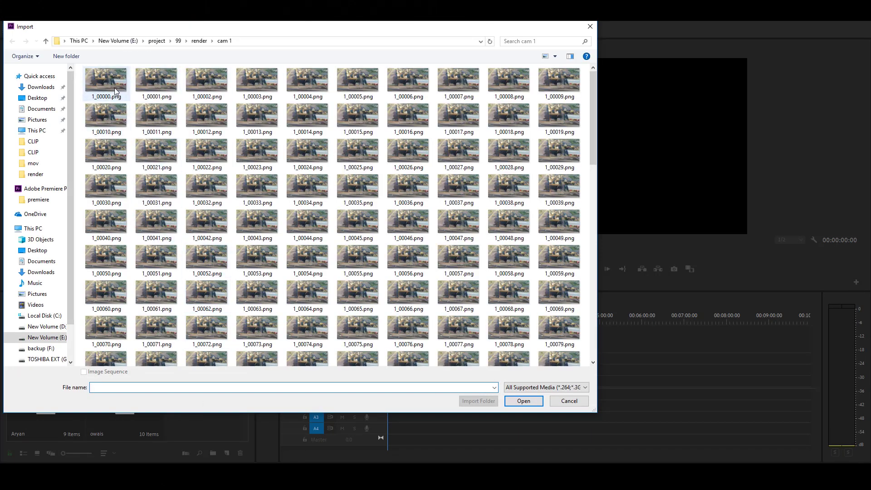
drag(593, 131, 591, 363)
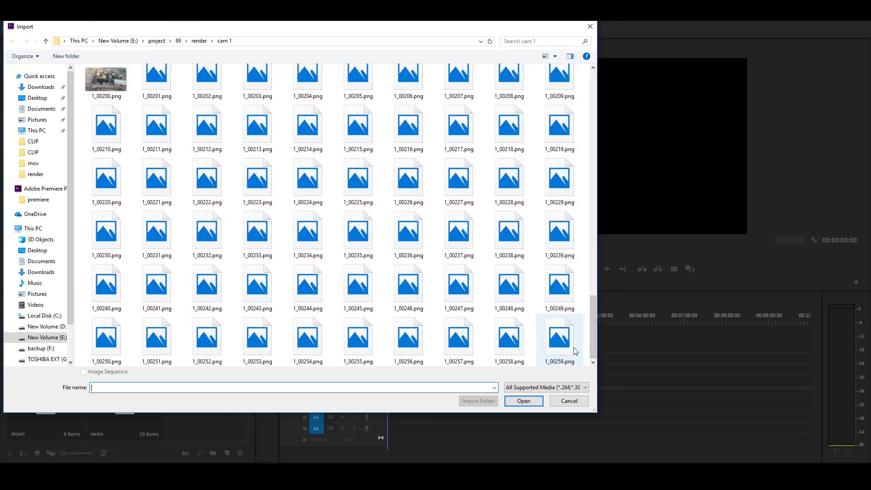
drag(594, 316, 592, 93)
click(103, 81)
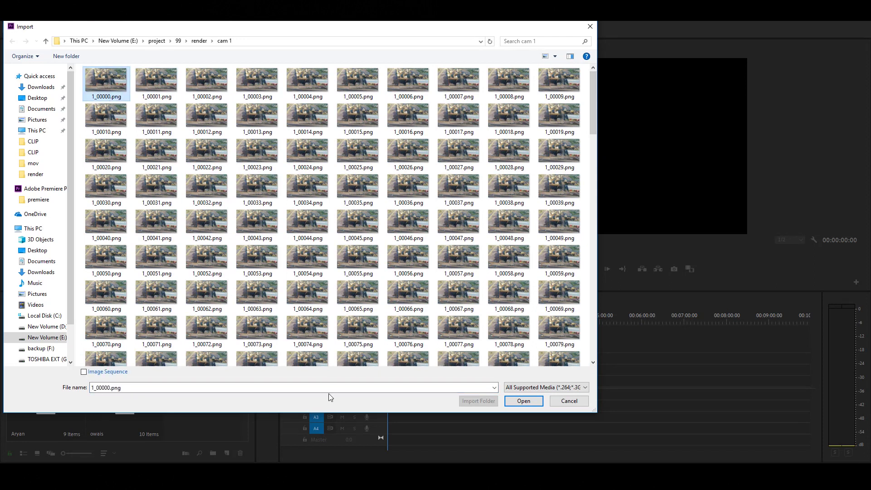
click(113, 373)
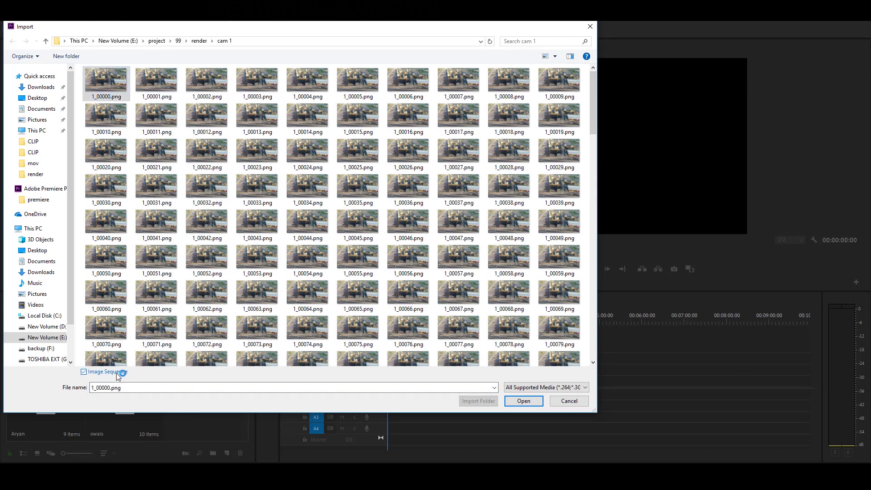
click(523, 401)
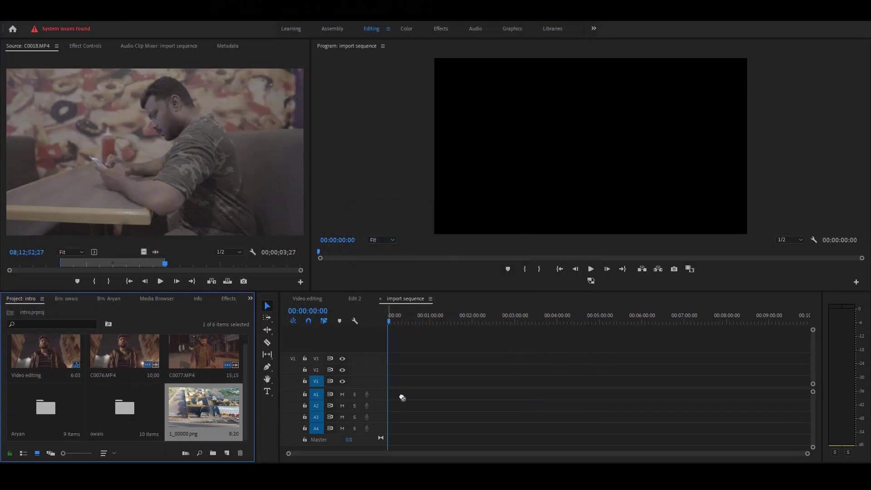
drag(407, 394, 407, 395)
key(space)
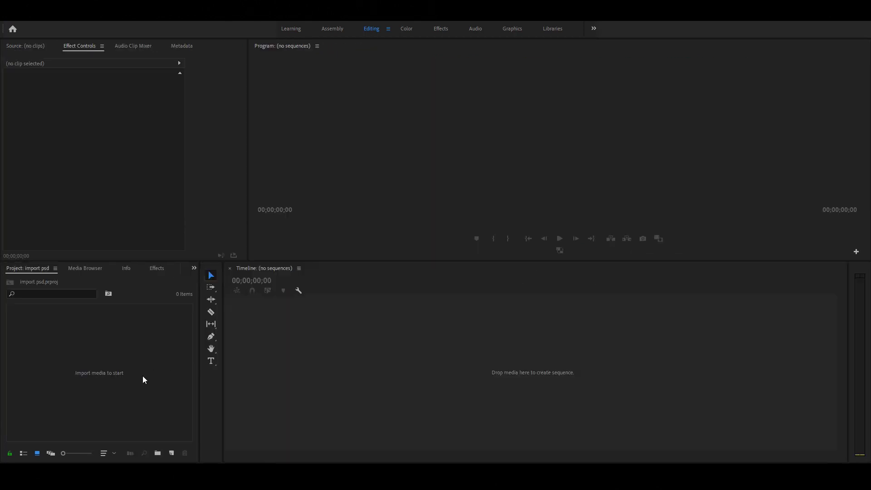
Step: Import sce 19.psd with the layered-file Import As option set to Sequence
click(145, 379)
double_click(129, 364)
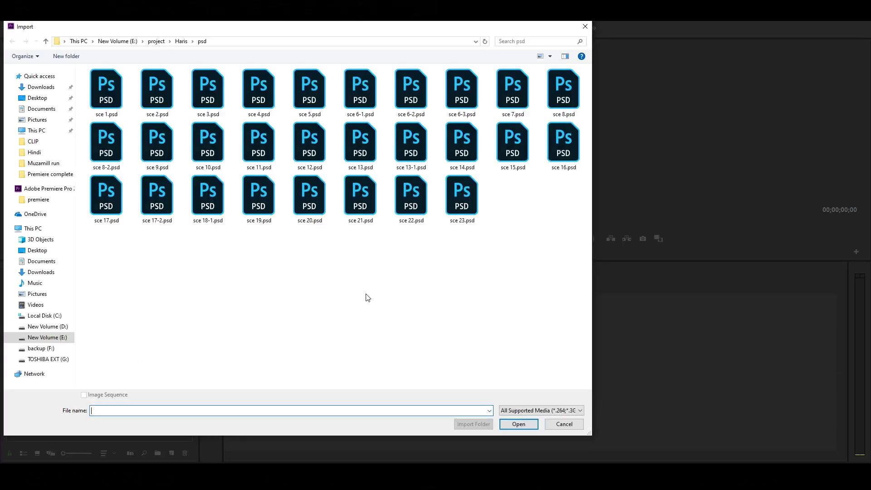
click(250, 207)
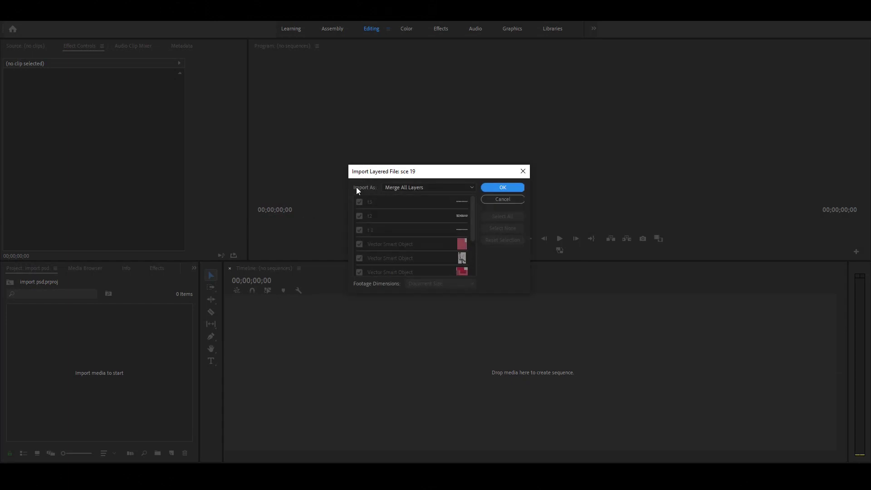
click(416, 189)
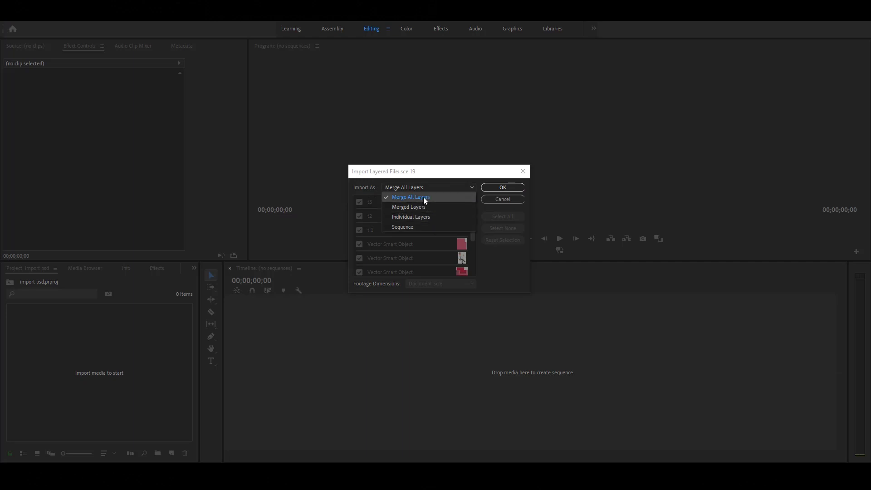
click(429, 208)
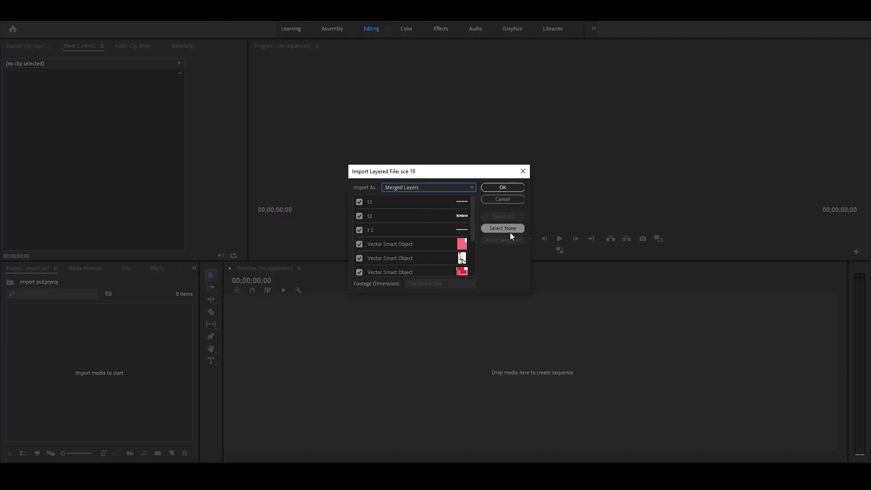
click(414, 188)
click(430, 218)
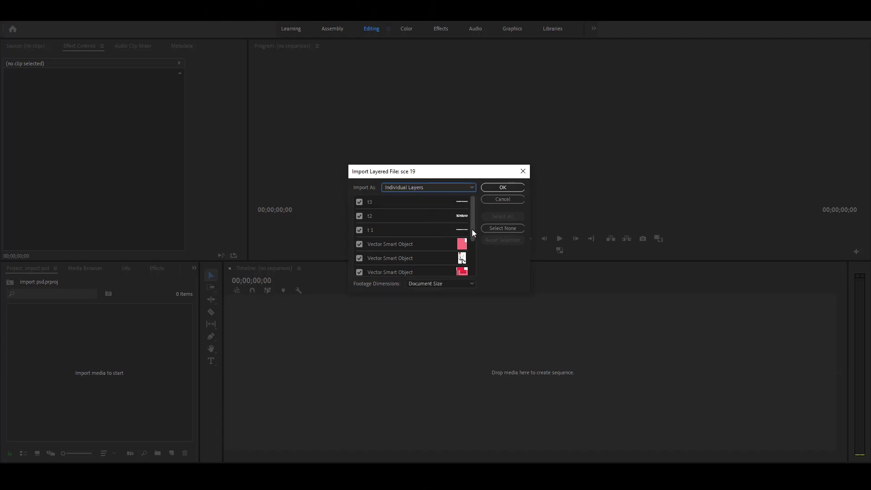
scroll(473, 230, down, 3)
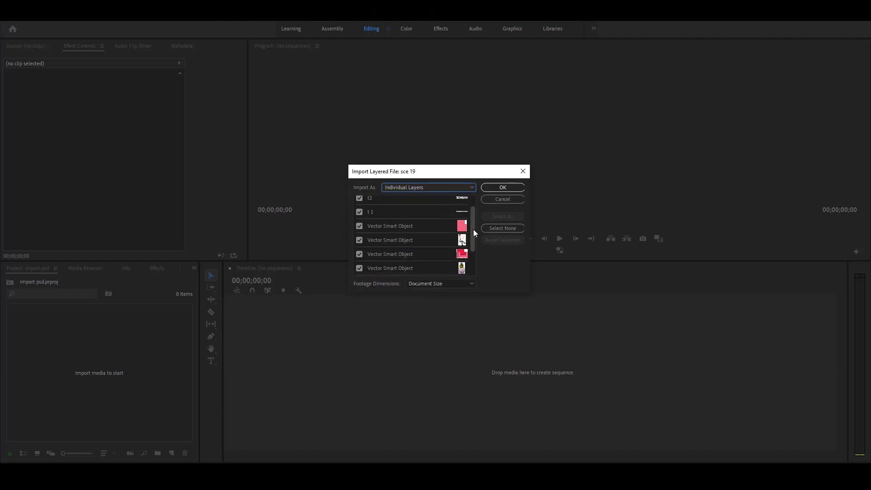
click(409, 189)
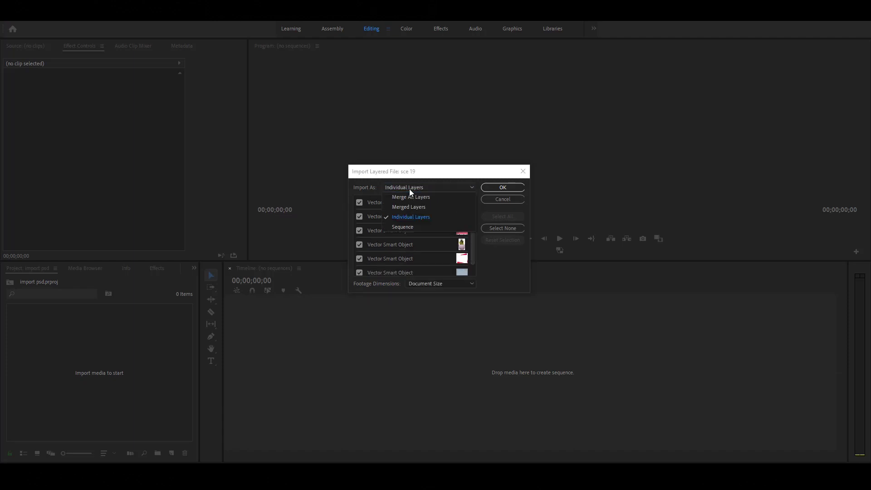
click(420, 227)
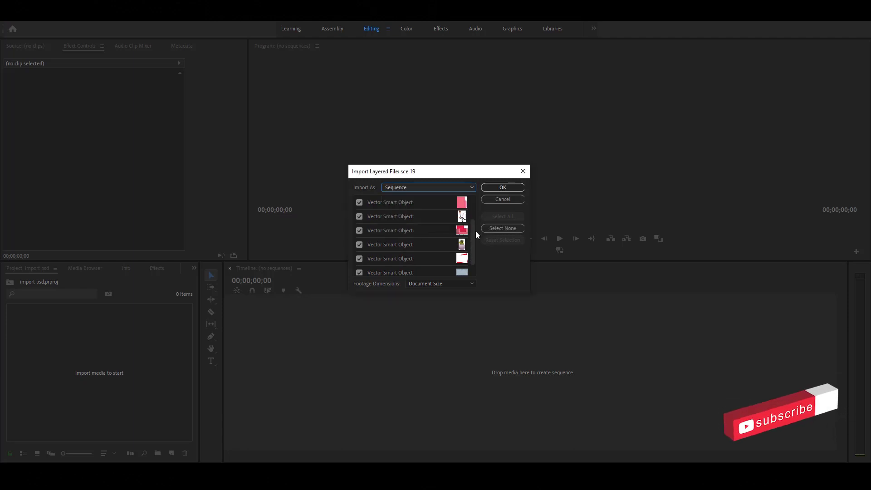
drag(475, 231, 472, 212)
click(499, 188)
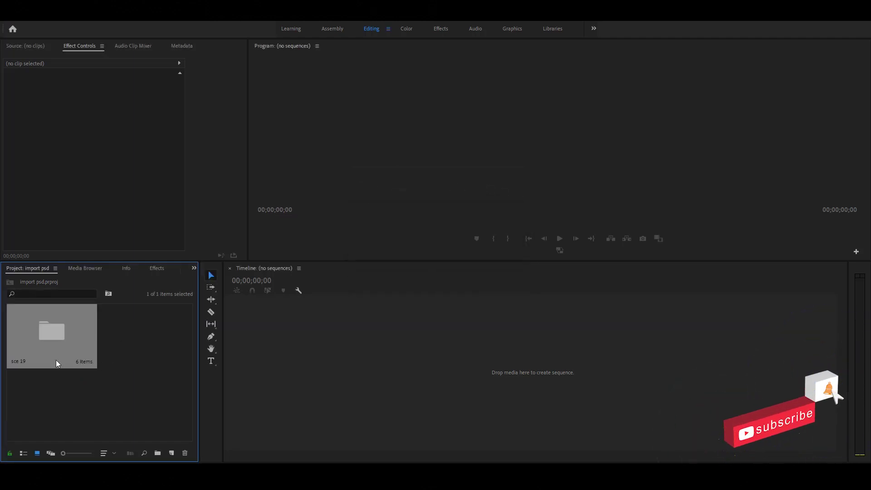
Step: Open the sce 19 bin and its sequence, fitting the layer clips in the timeline
double_click(71, 340)
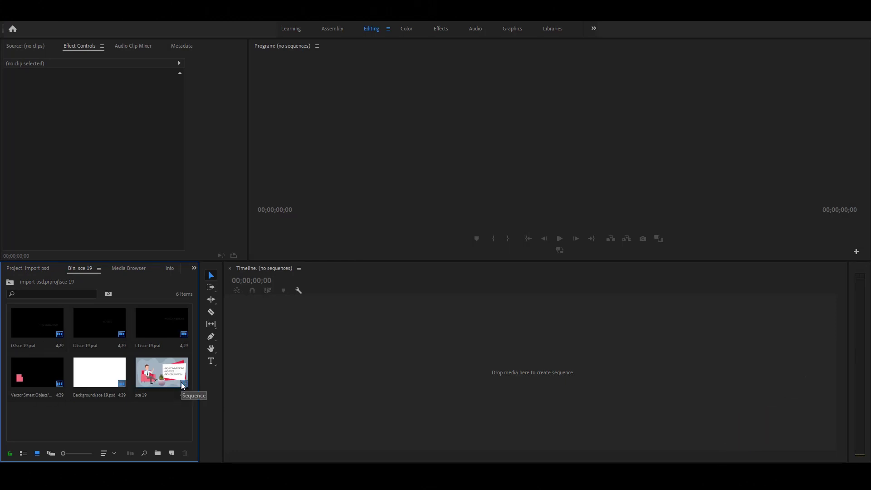
double_click(184, 386)
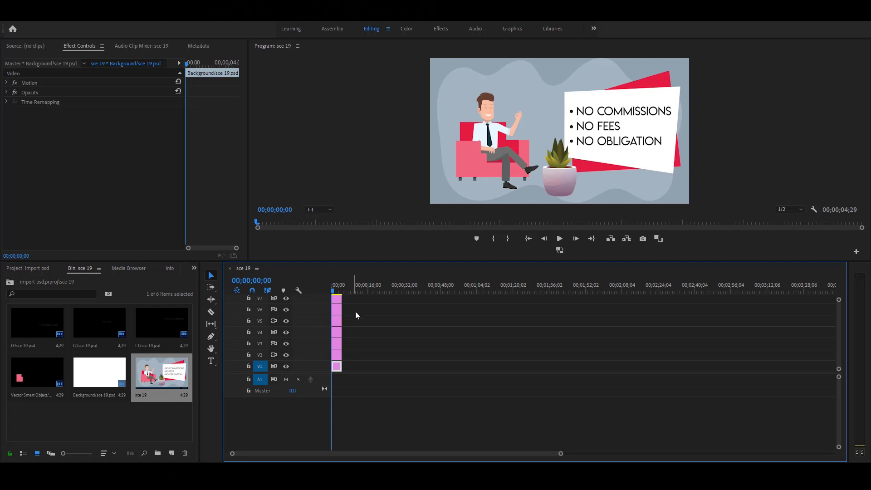
key(equal)
key(equal)
key(equal)
key(equal)
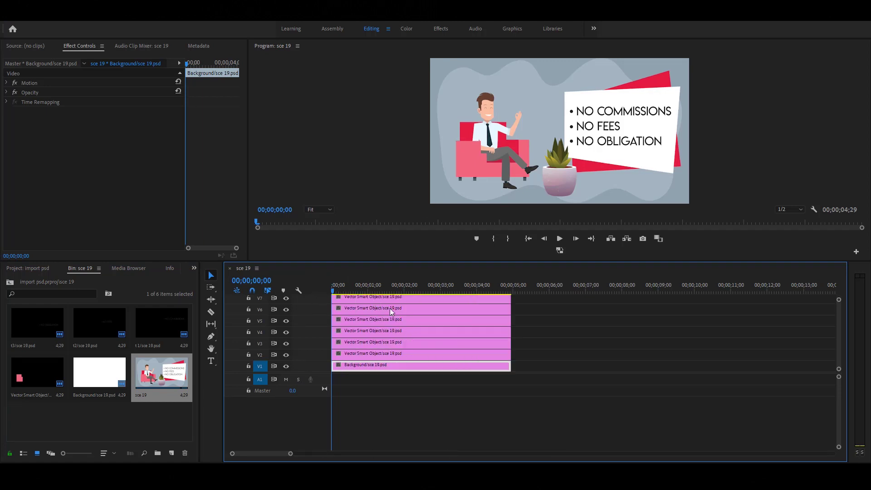
click(390, 310)
scroll(391, 311, up, 2)
Step: Hide the NO OBLIGATION, NO FEES, NO COMMISSIONS, chair highlight, man and red chair layers, then show them again
click(287, 326)
click(286, 338)
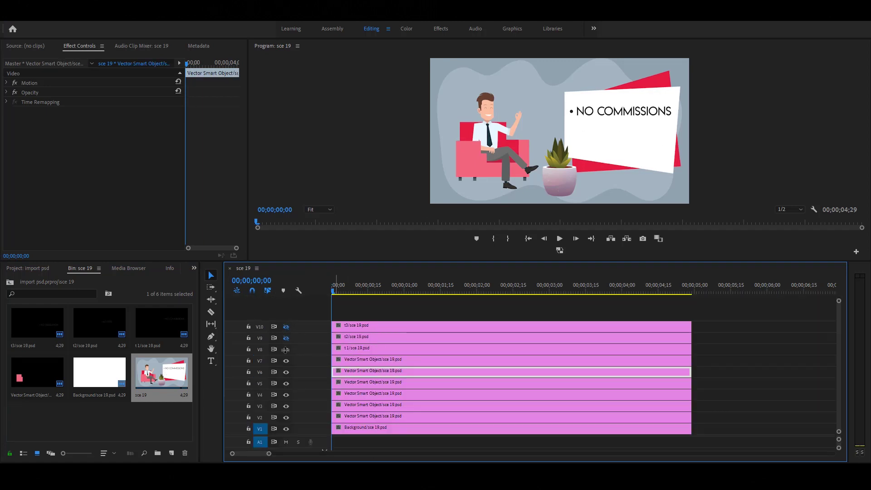
click(286, 350)
click(287, 360)
click(286, 372)
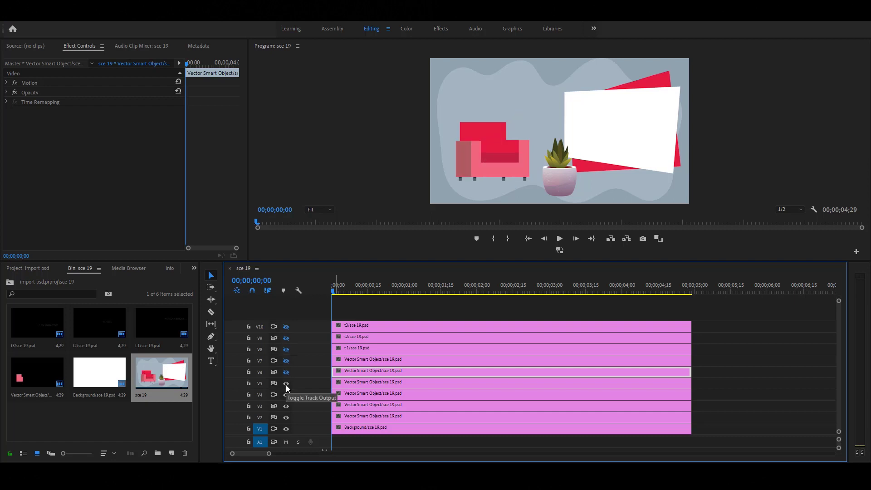
click(286, 384)
click(286, 372)
click(286, 360)
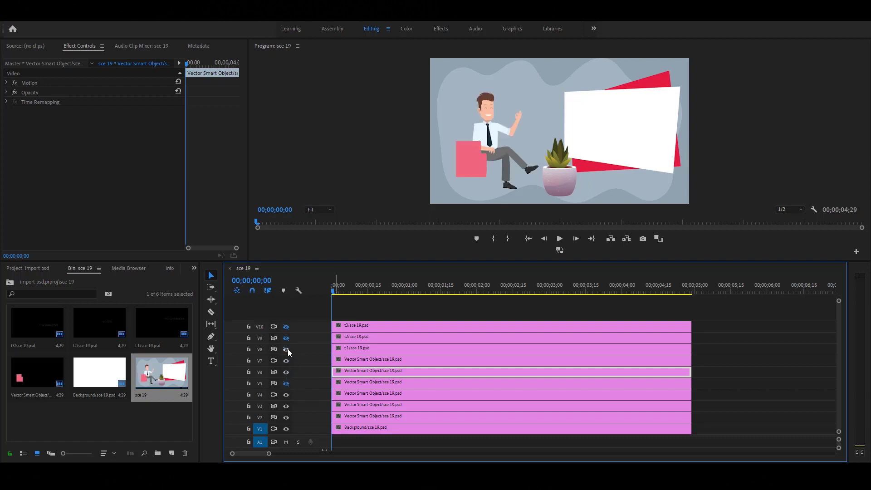
click(286, 349)
click(286, 338)
click(286, 326)
click(286, 383)
click(361, 325)
Step: Move the anchor point of the NO COMMISSIONS clip t 1 onto its text line
click(337, 350)
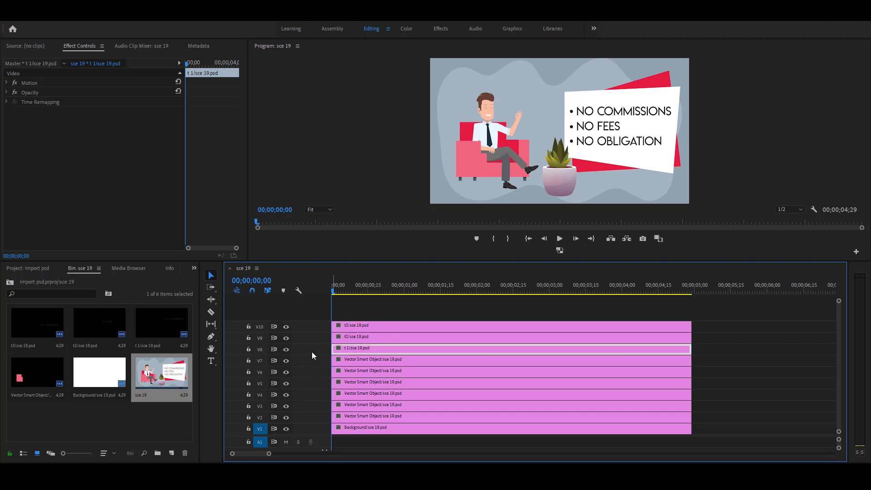
click(36, 85)
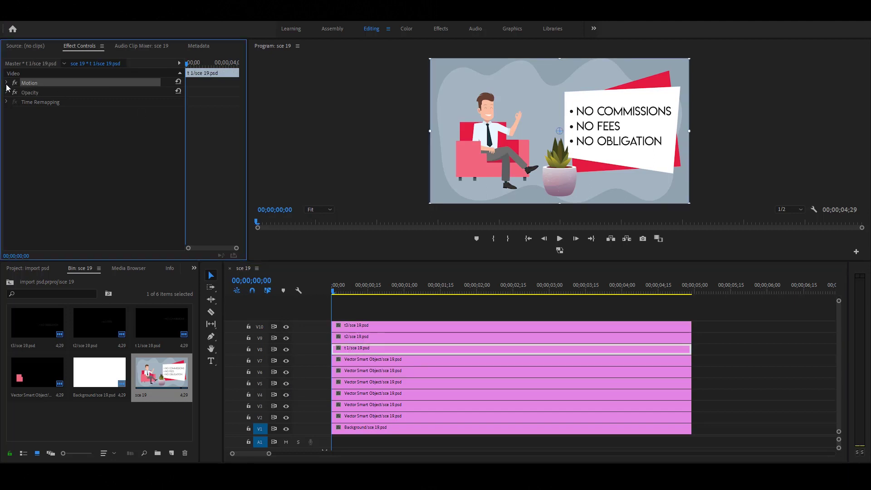
click(7, 84)
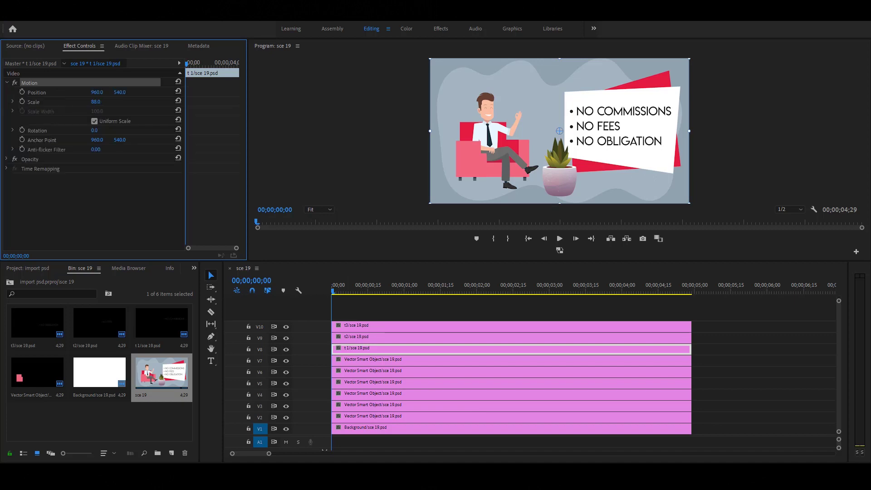
mouse_move(96, 102)
mouse_down()
mouse_move(127, 102)
mouse_move(104, 103)
mouse_up()
click(177, 101)
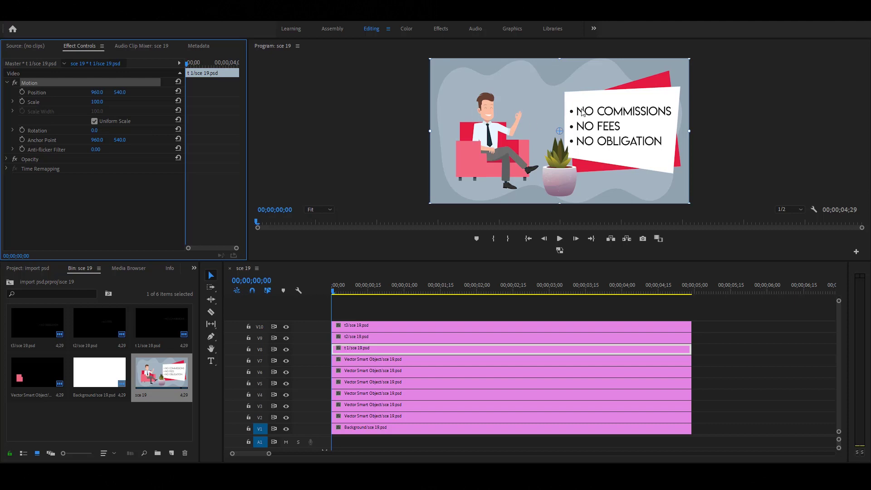
mouse_move(103, 130)
mouse_down()
mouse_move(129, 130)
mouse_move(109, 130)
mouse_move(118, 130)
mouse_up()
click(178, 129)
drag(561, 132, 572, 112)
click(146, 152)
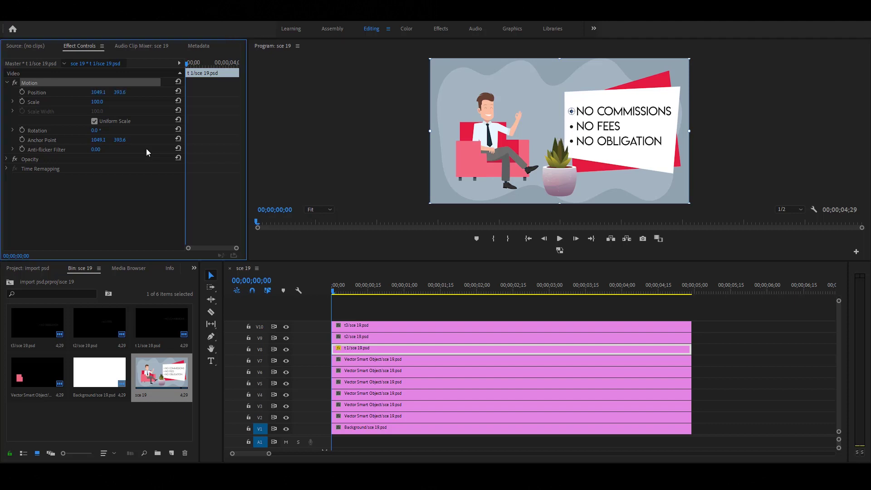
Step: Add a starting Scale keyframe of 0 to the NO COMMISSIONS clip
click(21, 101)
click(115, 101)
text(0)
key(Return)
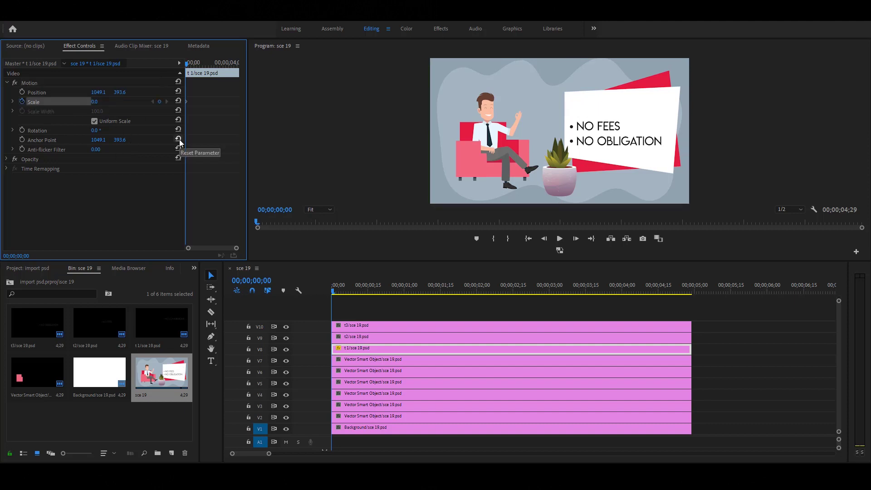
Step: At frame 20, set a Scale keyframe of 100
click(325, 293)
key(equal)
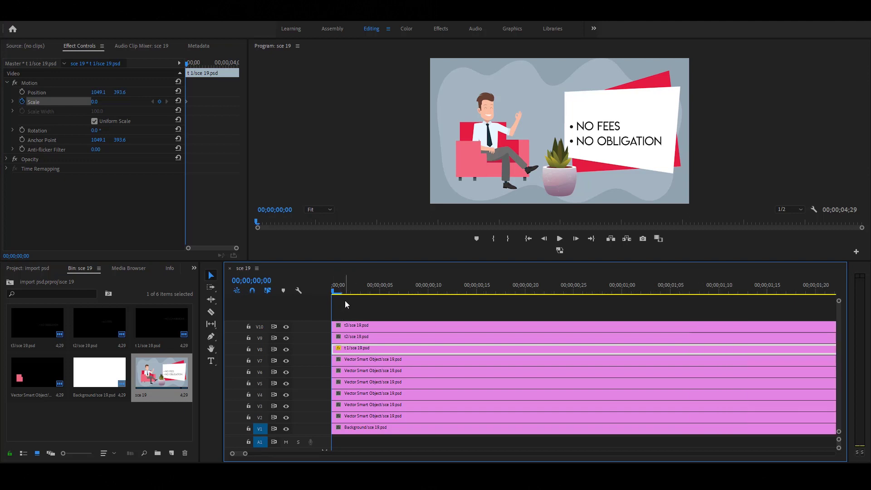
click(284, 210)
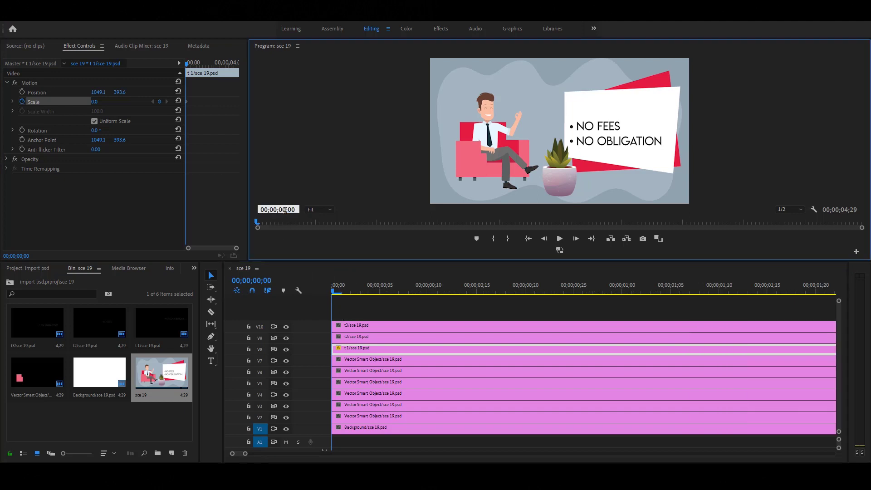
key(BackSpace)
key(BackSpace)
text(20)
key(Return)
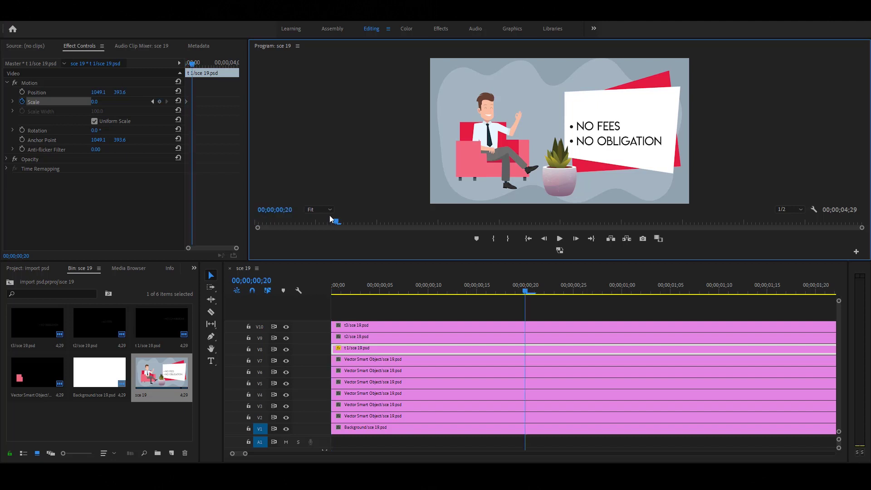
click(94, 102)
text(100)
key(Return)
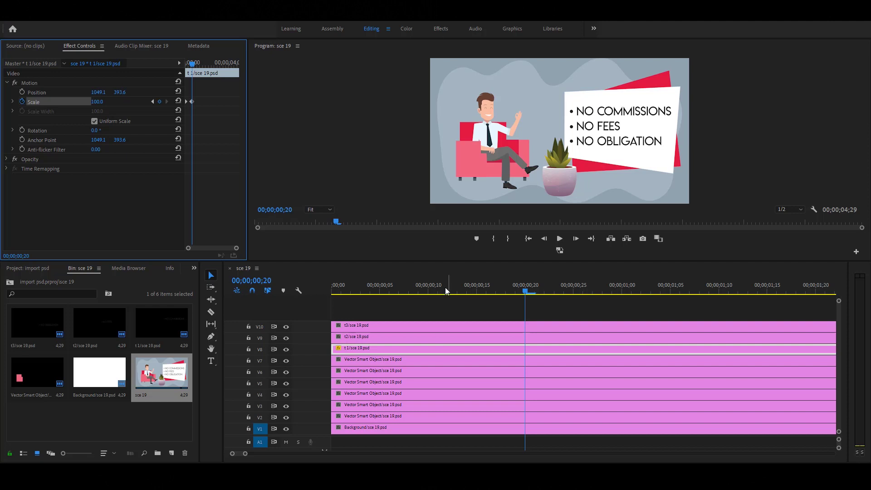
Step: Play and scrub through the scale animation from the sequence start
click(624, 350)
key(Home)
key(space)
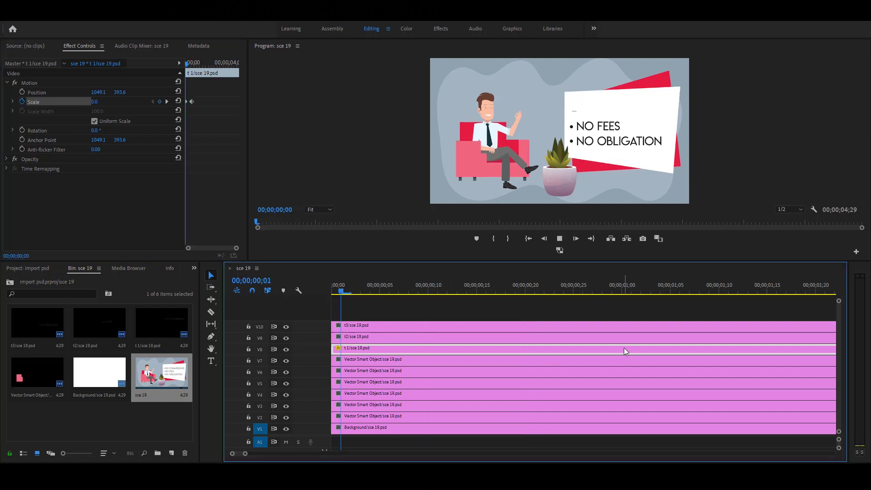
click(350, 287)
drag(350, 287, 281, 298)
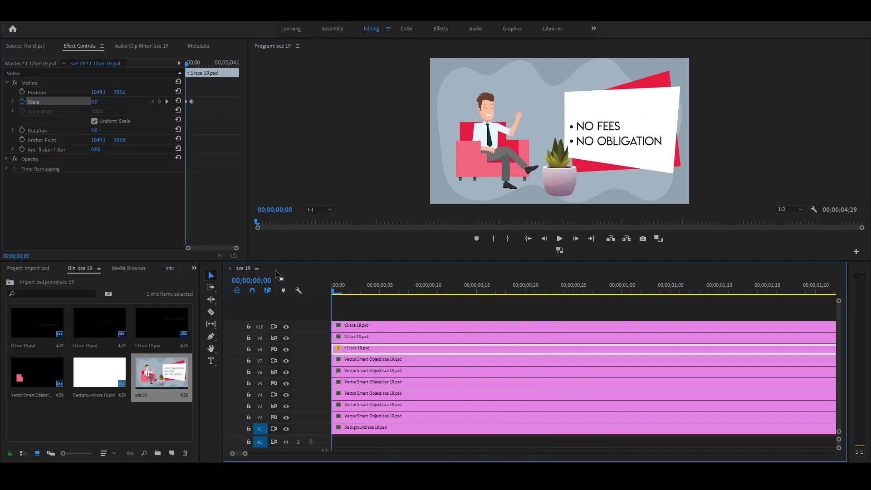
Step: Keyframe NO COMMISSIONS Rotation from -90° at the start to 0 at frame 20
click(22, 131)
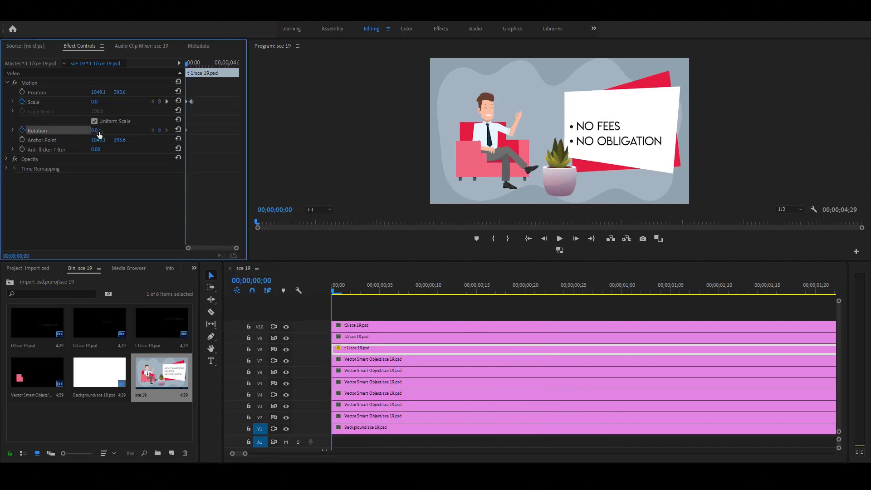
click(96, 130)
key(Return)
click(166, 102)
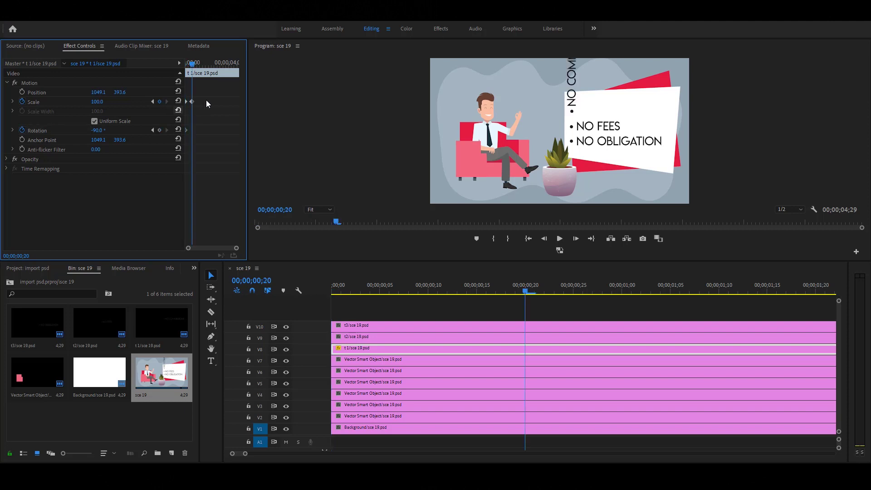
click(103, 132)
text(0)
key(Return)
Step: Paste t 1's scale and rotation animation onto the NO FEES and NO OBLIGATION clips and preview
click(347, 294)
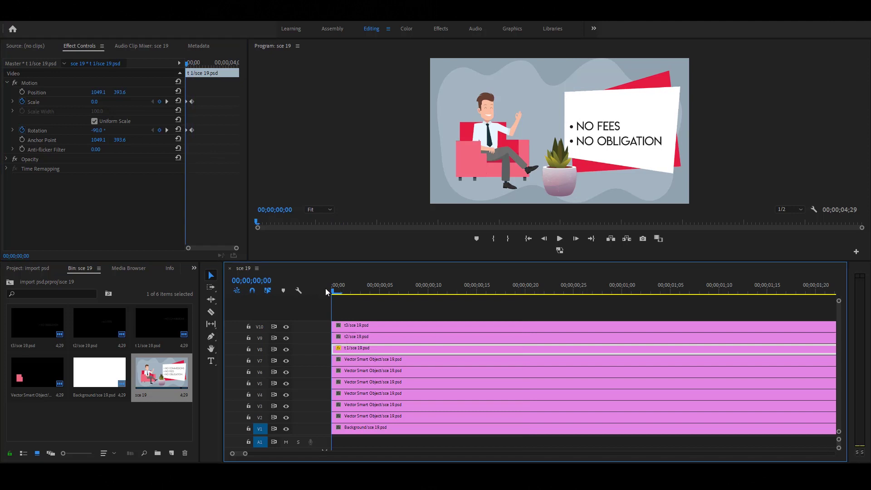
key(space)
click(335, 290)
click(37, 84)
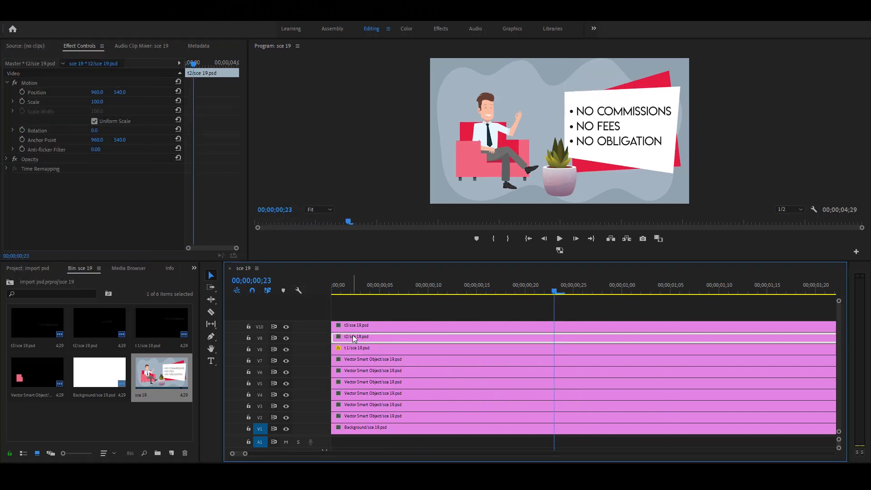
click(349, 326)
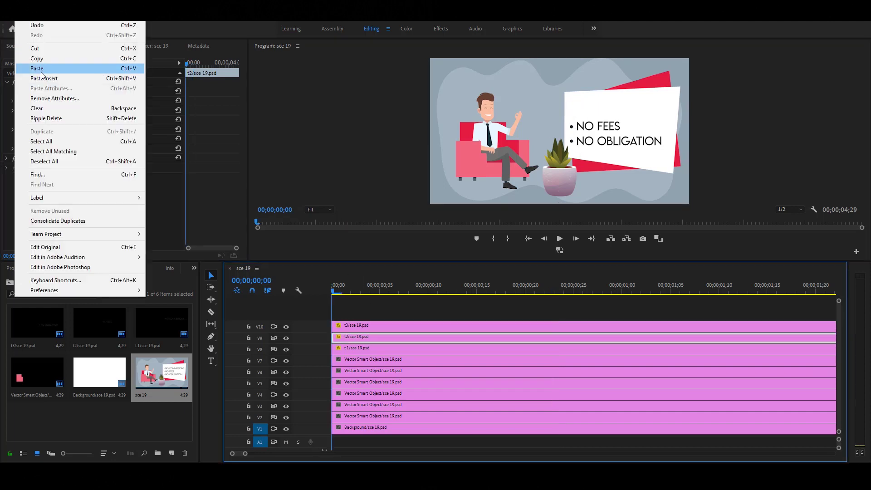
key(Home)
key(space)
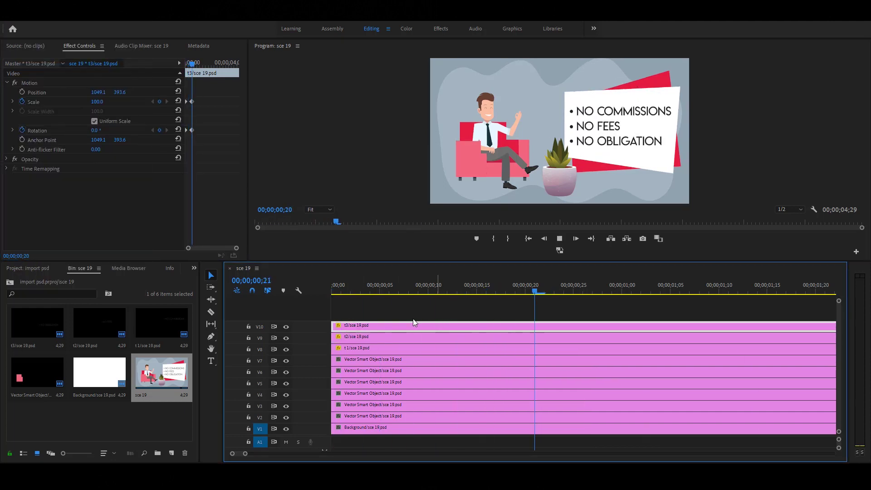
click(350, 291)
Step: Delay the NO FEES clip a few frames to stagger the bullets, then play it back
drag(366, 336, 562, 328)
key(Home)
key(space)
key(space)
Step: Move the V4 plant clip's anchor point down to the pot
click(344, 416)
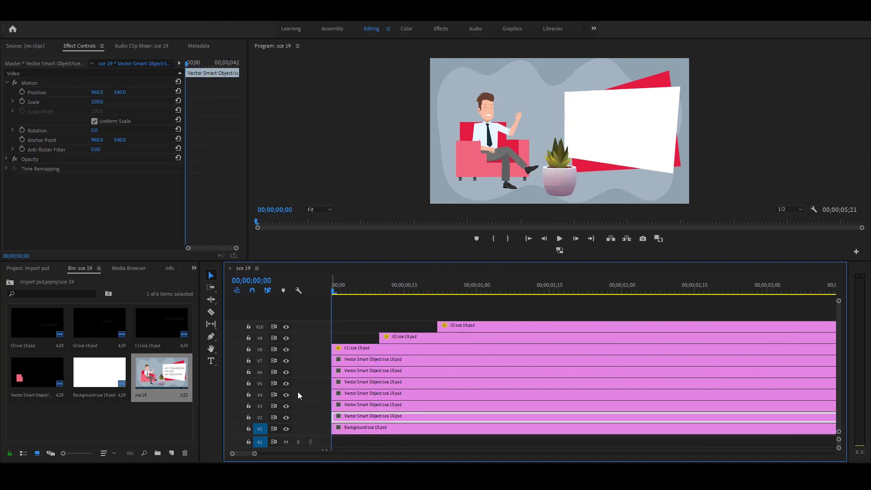
click(351, 398)
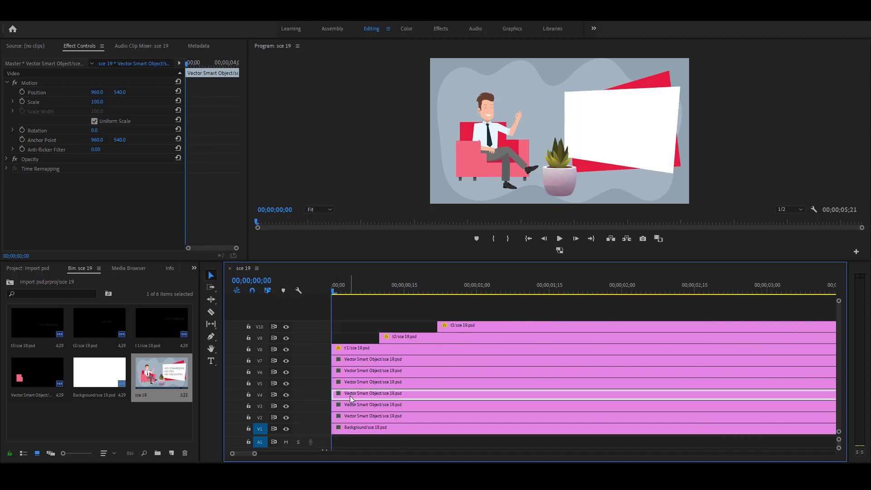
click(30, 84)
drag(559, 132, 559, 194)
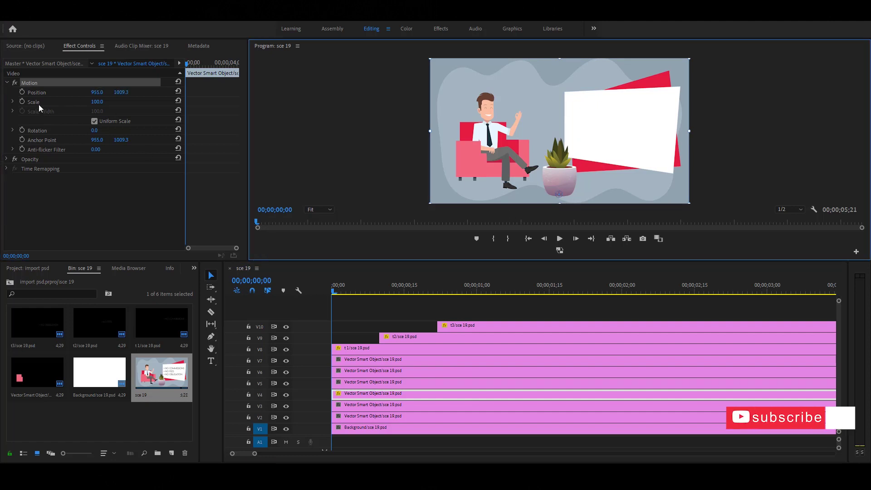
Step: Keyframe the plant's Scale at 0 on the first frame and 120 at frame 10
click(23, 102)
click(99, 101)
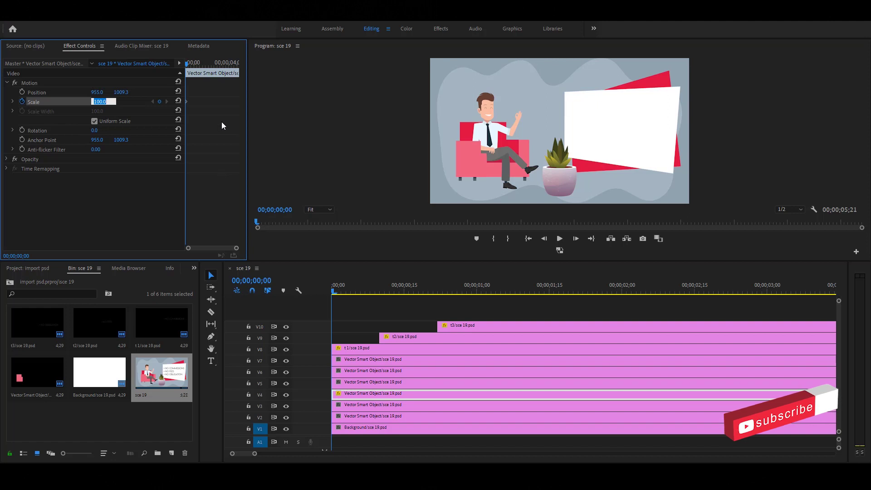
text(0)
key(Return)
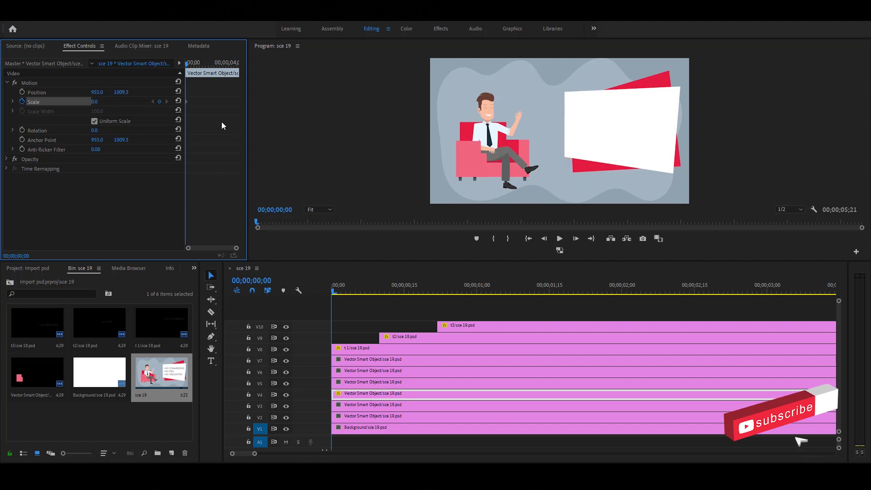
click(295, 209)
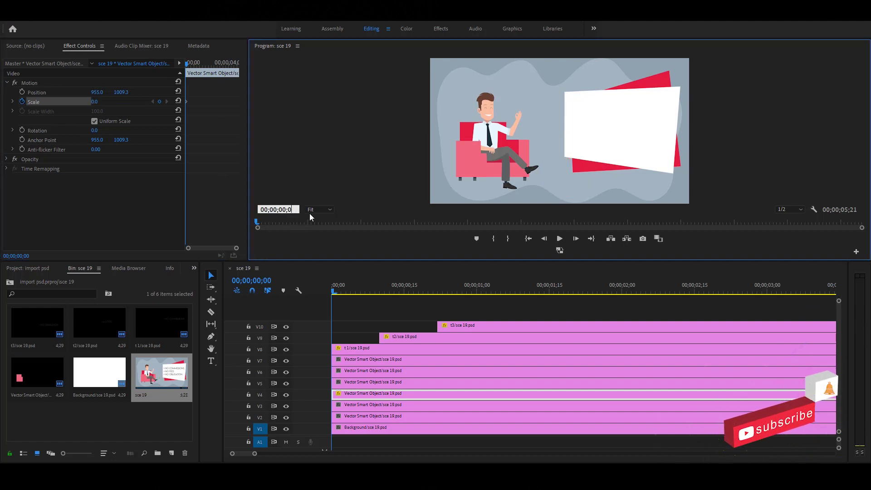
text(10)
key(Return)
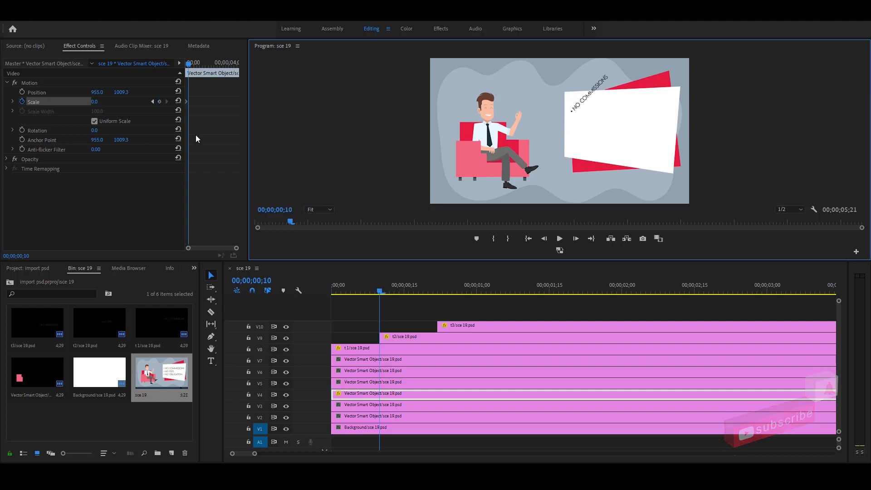
click(97, 103)
text(120)
key(Return)
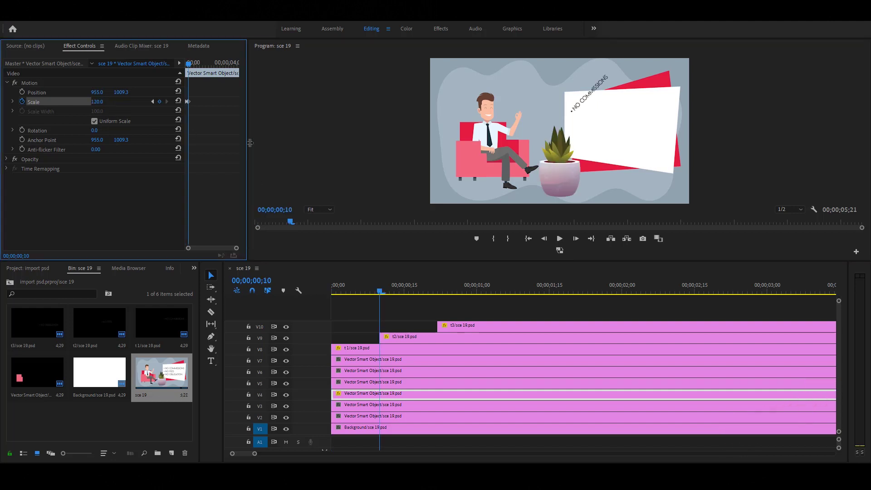
Step: Move to frame 20, preview the plant pop-out, and select all its Scale keyframes
click(294, 213)
click(298, 210)
text(20)
key(Return)
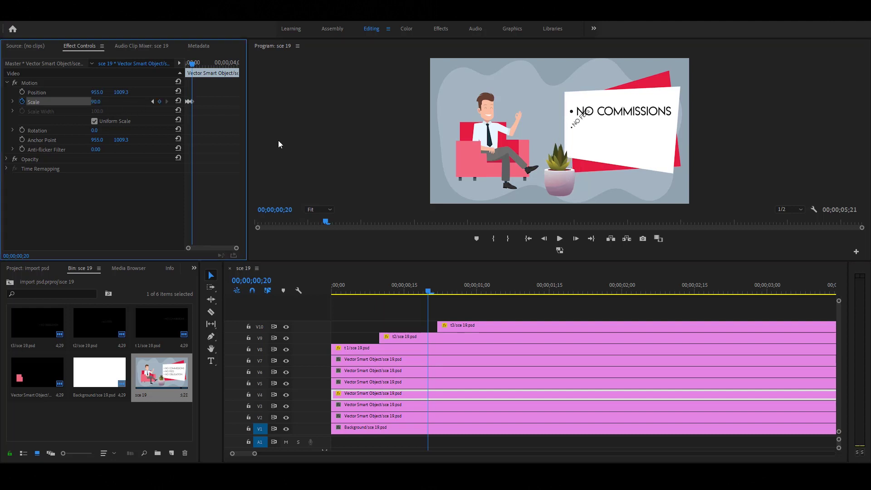
click(426, 314)
key(Home)
key(space)
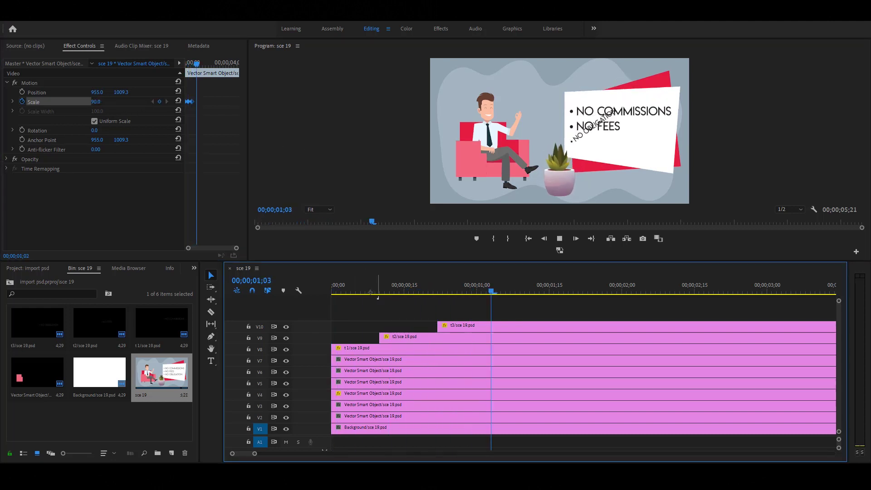
mouse_move(337, 290)
mouse_down()
mouse_move(398, 290)
mouse_move(324, 295)
mouse_up()
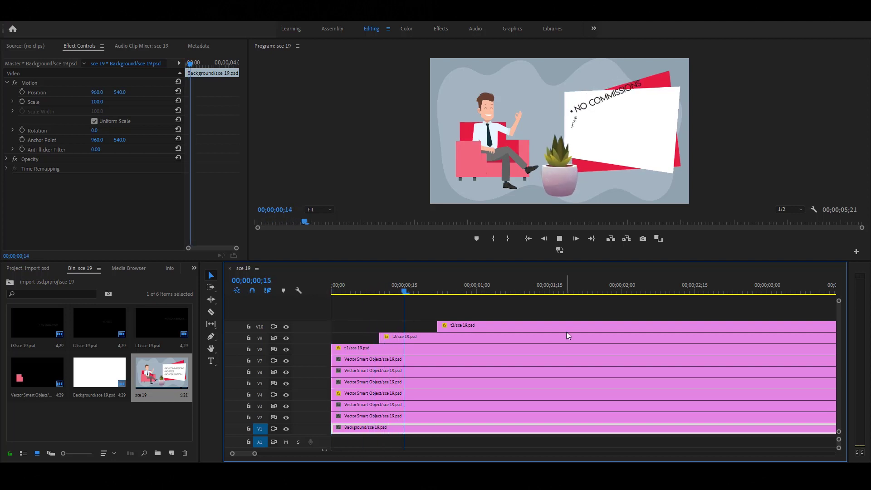
key(space)
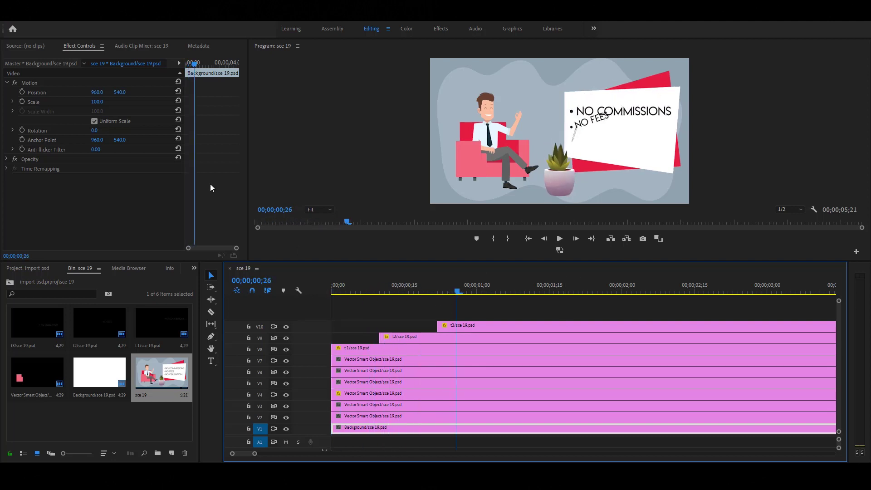
click(353, 393)
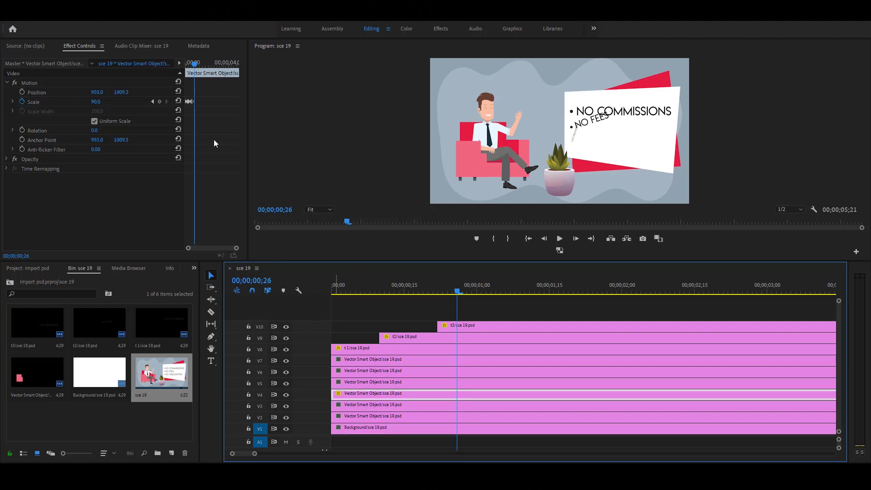
drag(215, 93, 183, 110)
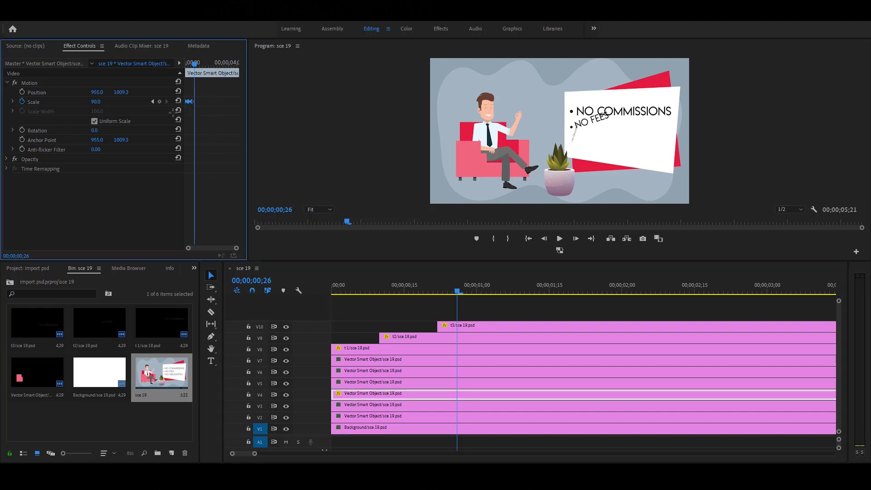
Step: Set the plant's Scale keyframes to Bezier interpolation and play the animation from the start
right_click(189, 102)
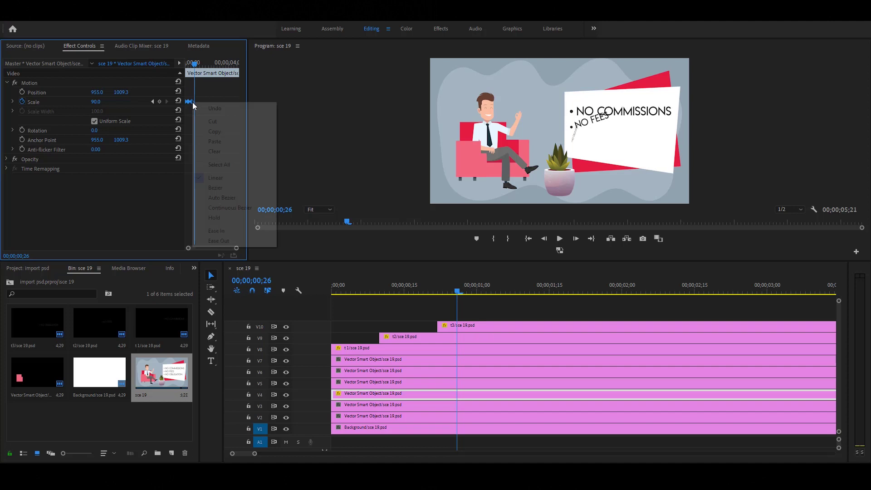
click(215, 187)
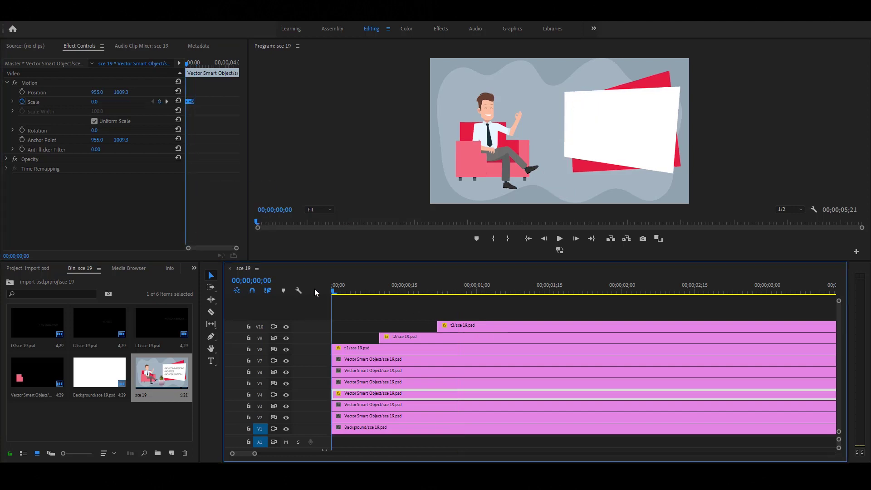
click(529, 238)
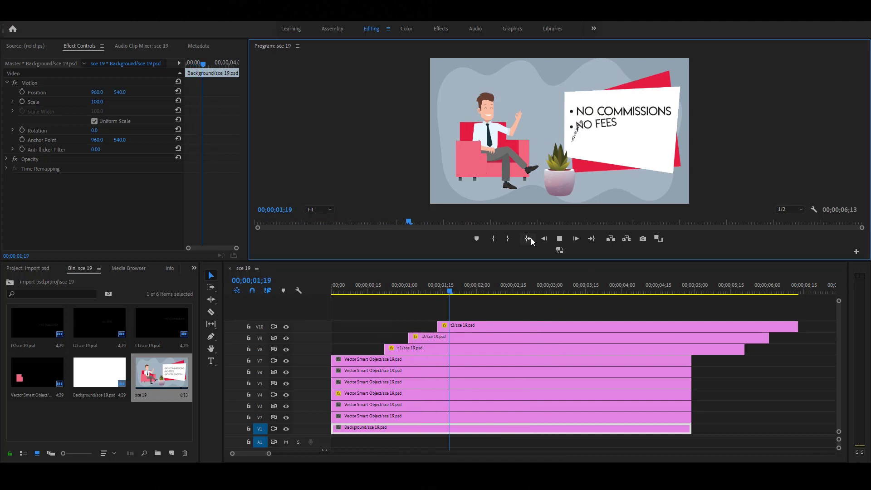
click(529, 239)
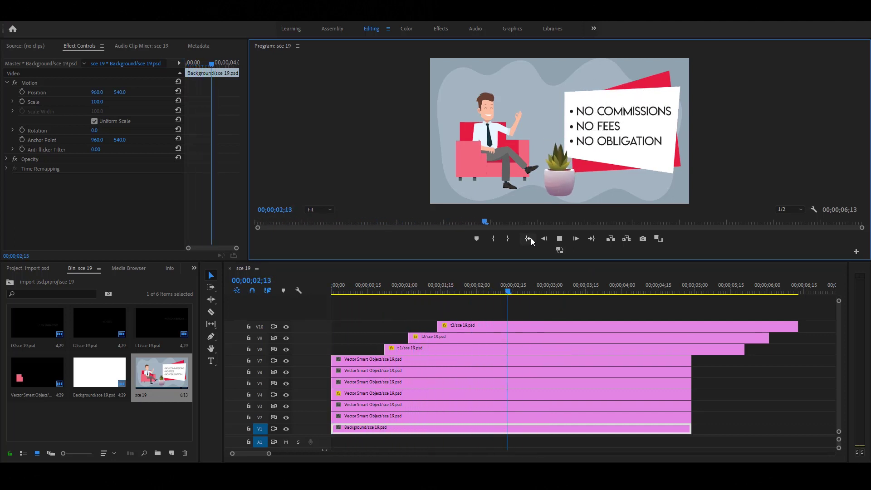
key(space)
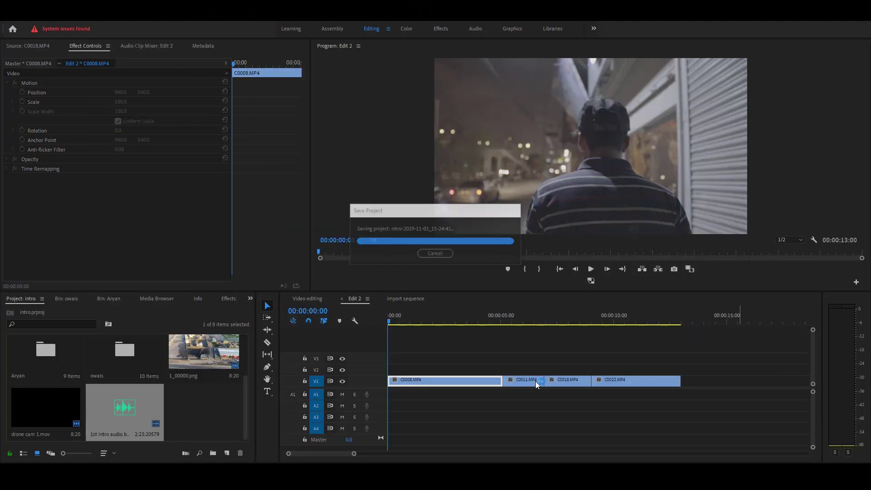
Step: Scrub Edit 2 to clip C0011, return to the start, and expand Effects > Video Transitions
drag(393, 323, 504, 324)
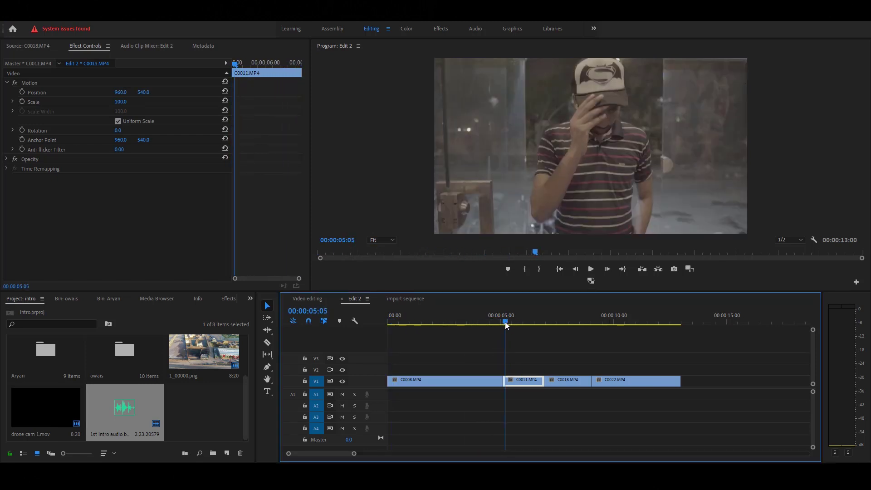
key(Home)
click(228, 298)
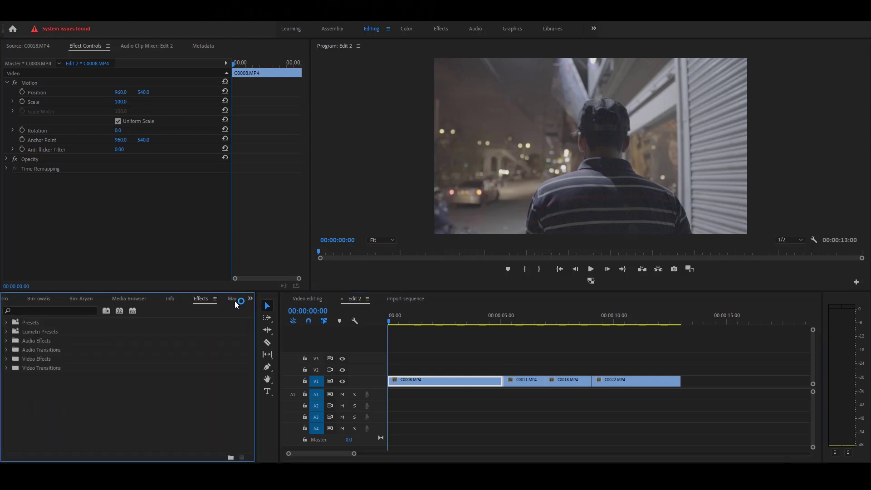
click(37, 368)
click(6, 368)
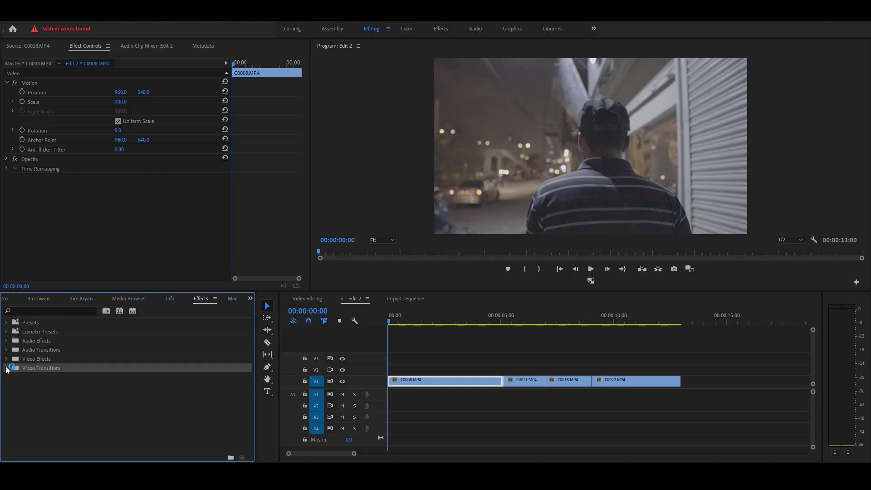
scroll(86, 367, down, 2)
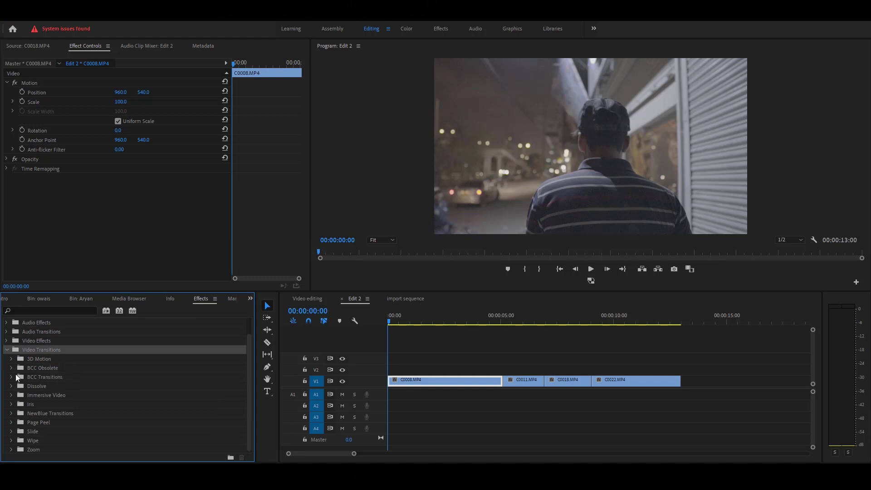
Step: Add a Cross Dissolve to the start of C0008 and play the fade-in
click(12, 386)
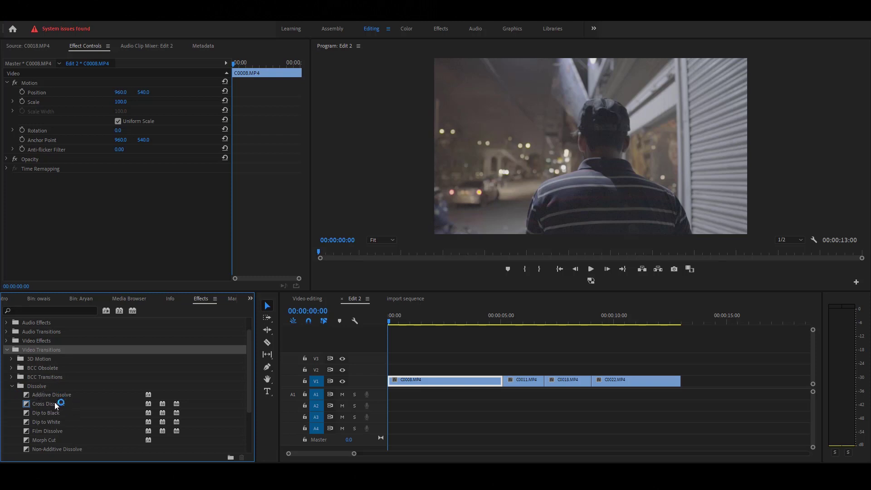
drag(57, 405, 392, 388)
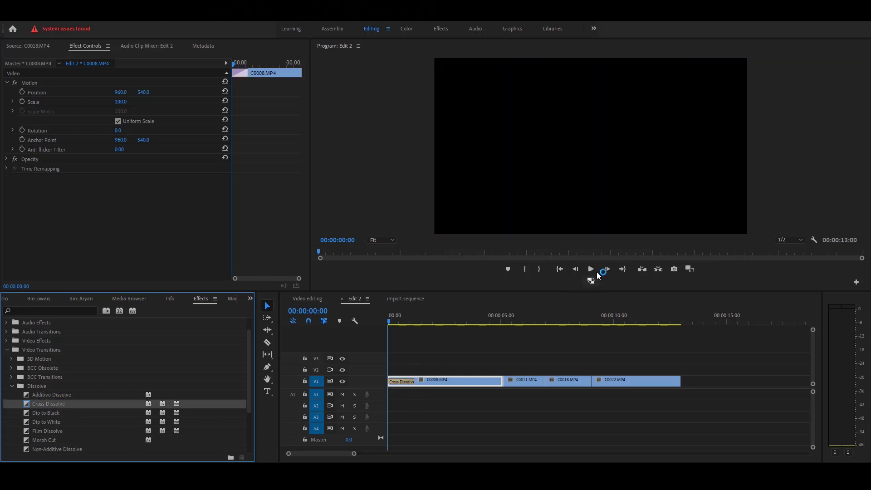
click(596, 270)
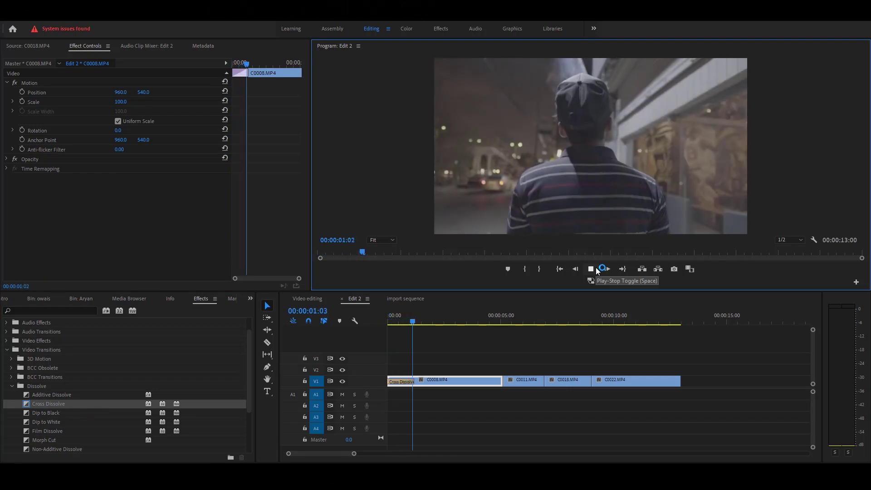
click(596, 271)
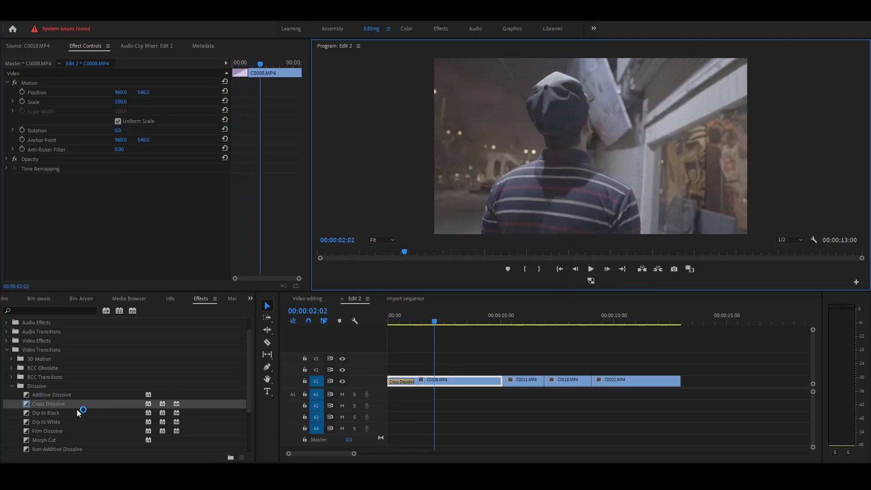
Step: Try a Cross Dissolve on the C0008/C0011 cut, then delete it
click(178, 423)
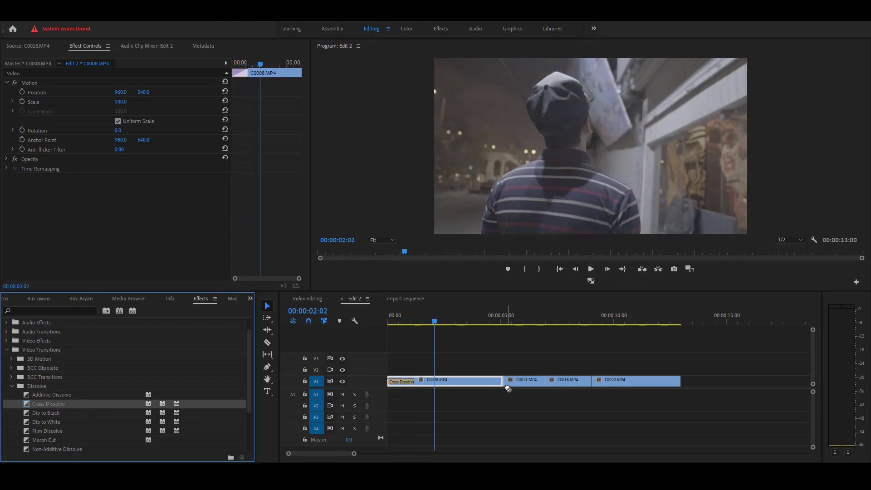
drag(508, 388, 508, 393)
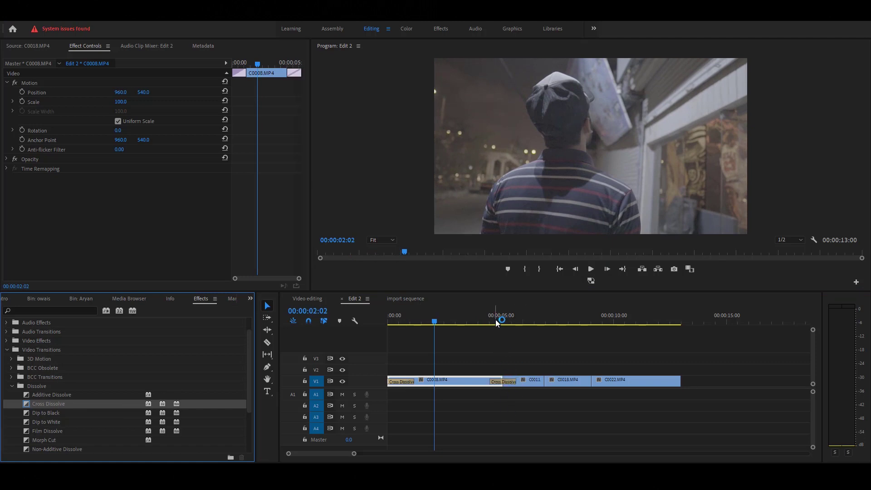
key(space)
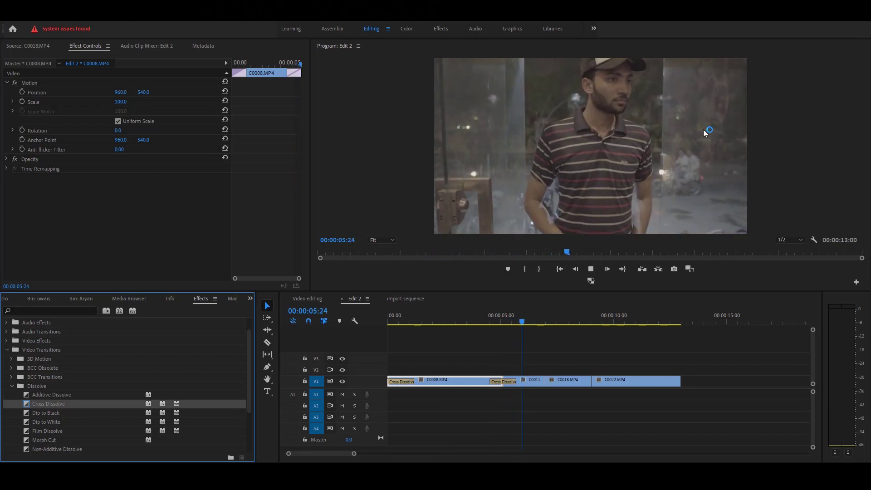
click(496, 320)
drag(498, 320, 521, 322)
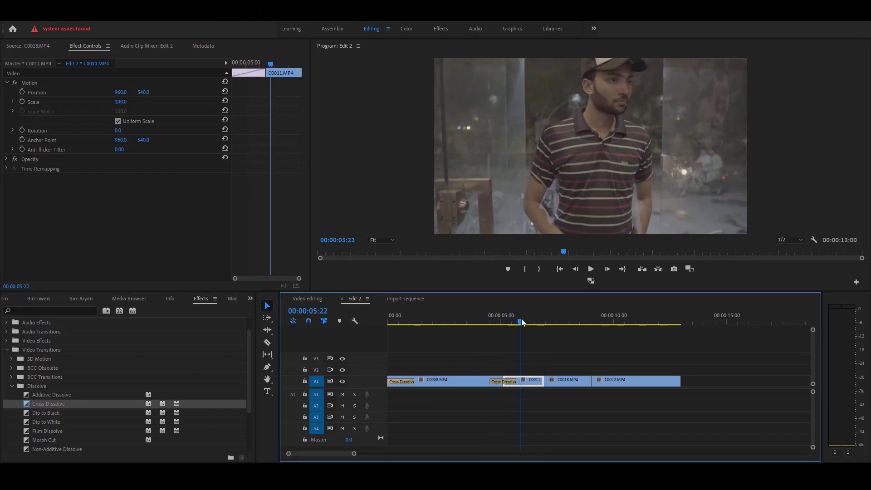
click(507, 382)
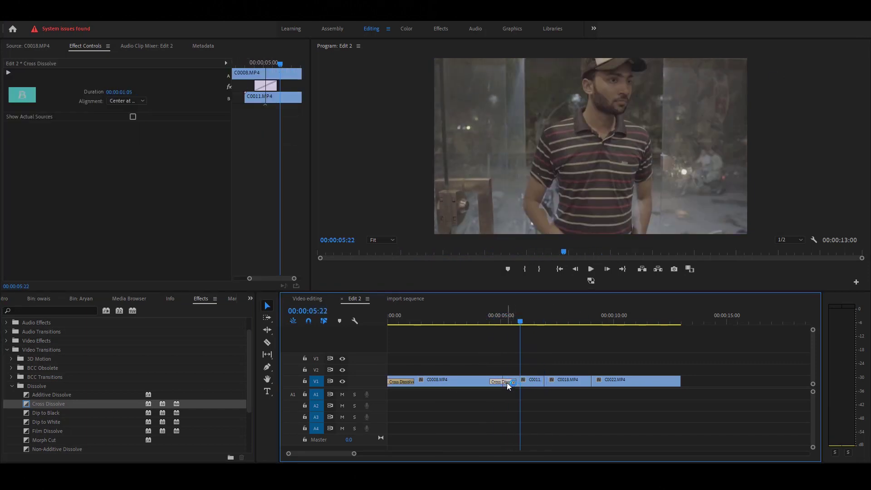
key(Delete)
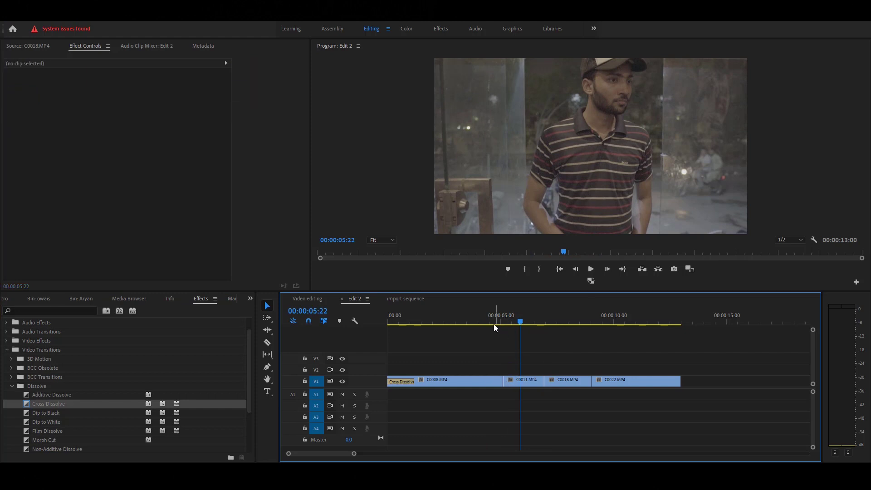
mouse_move(494, 320)
mouse_down()
mouse_move(518, 317)
mouse_move(501, 317)
mouse_up()
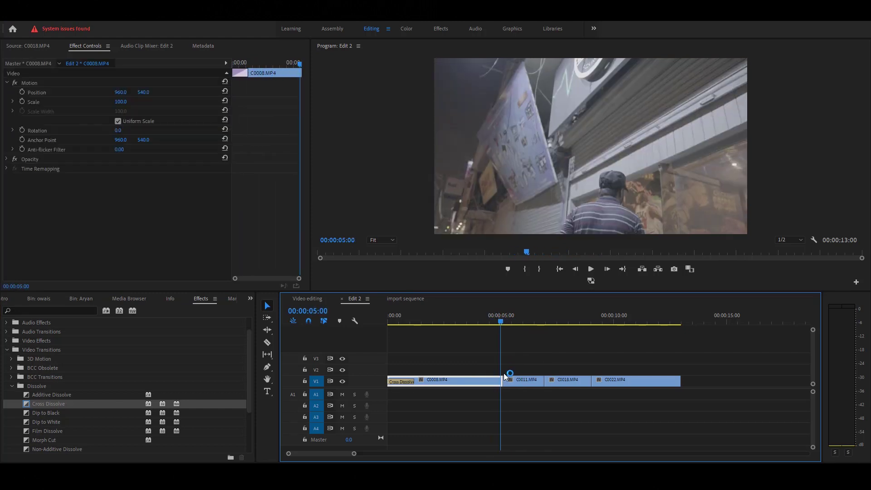
Step: Place BCC Cross Glitch on the C0008/C0011 cut and preview it
click(12, 386)
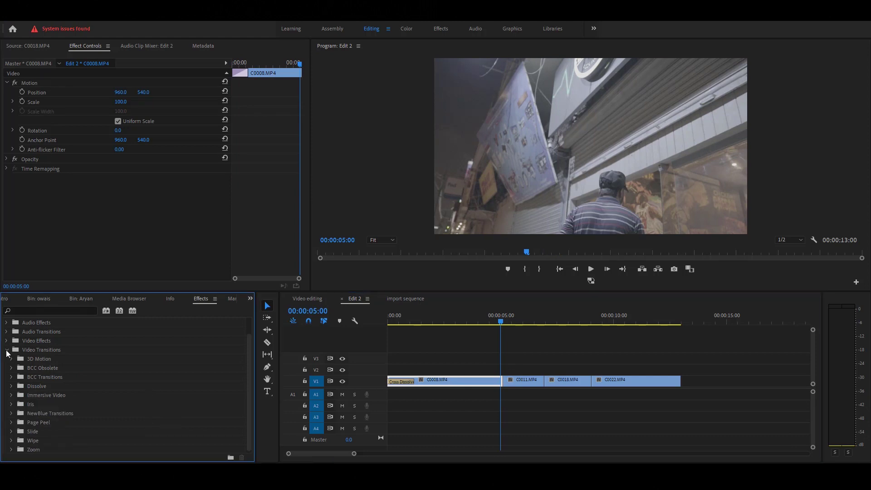
click(6, 351)
drag(51, 422, 507, 388)
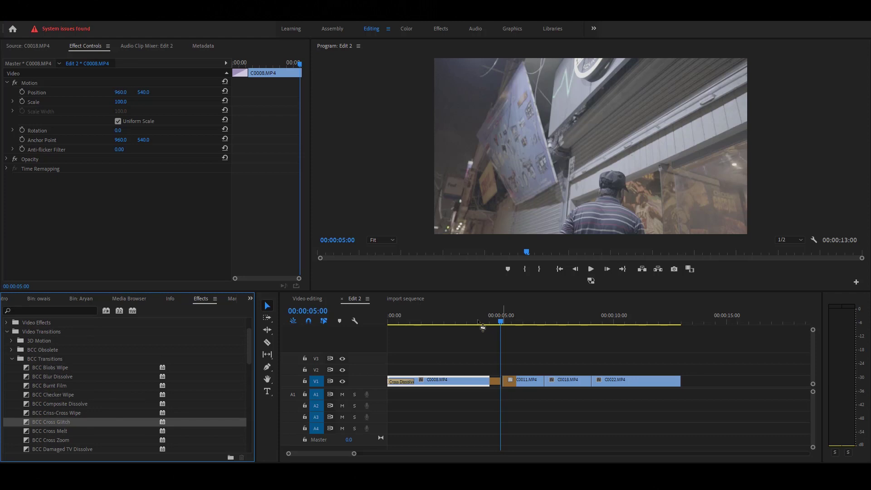
key(space)
mouse_move(503, 319)
mouse_down()
mouse_move(486, 322)
mouse_move(508, 321)
mouse_up()
Step: Shorten the Cross Glitch transition and replay it through clip C0011
click(511, 385)
drag(515, 381, 507, 380)
click(483, 319)
key(space)
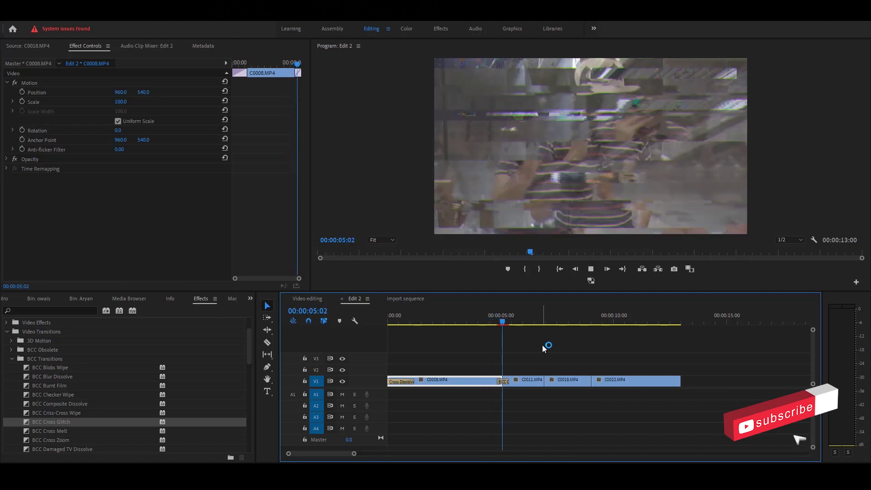
click(492, 315)
key(space)
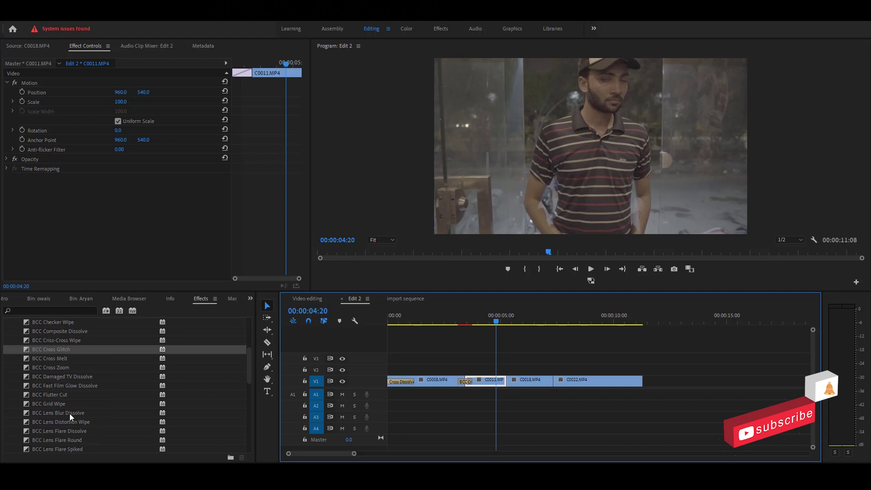
Step: Add BCC Lens Blur Dissolve at the C0011/C0018 cut and play it from around 04:08
drag(69, 413, 507, 384)
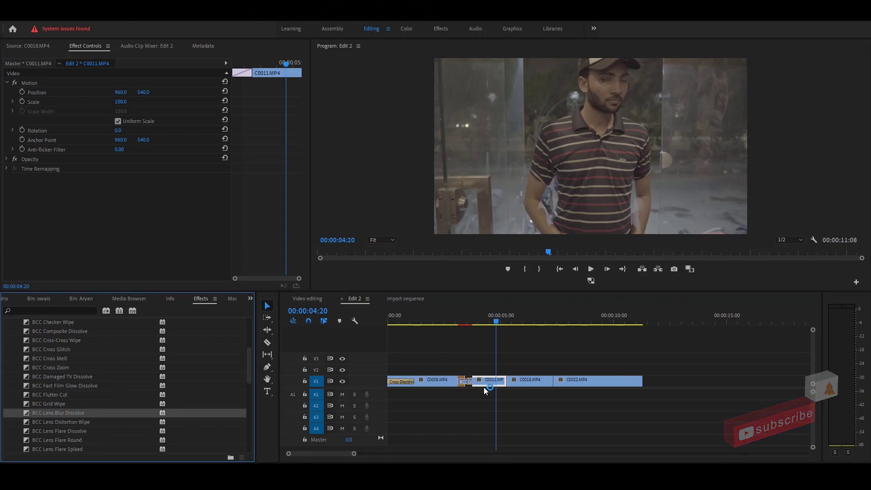
click(487, 313)
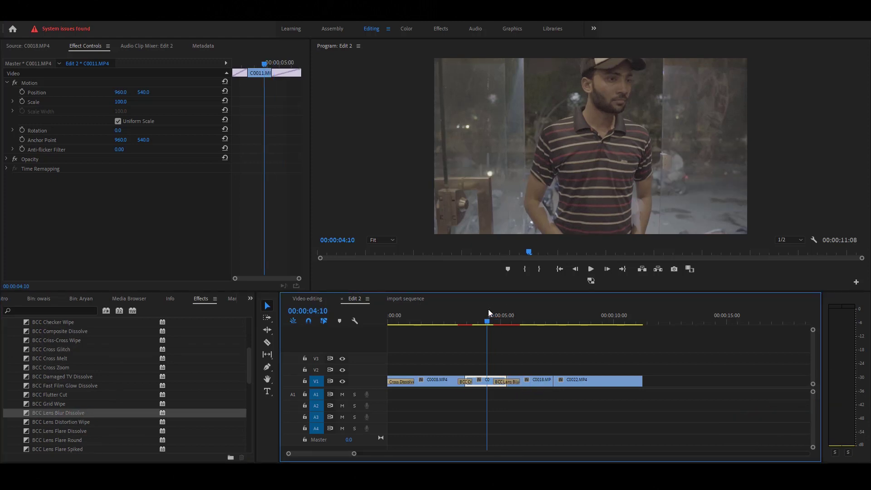
key(space)
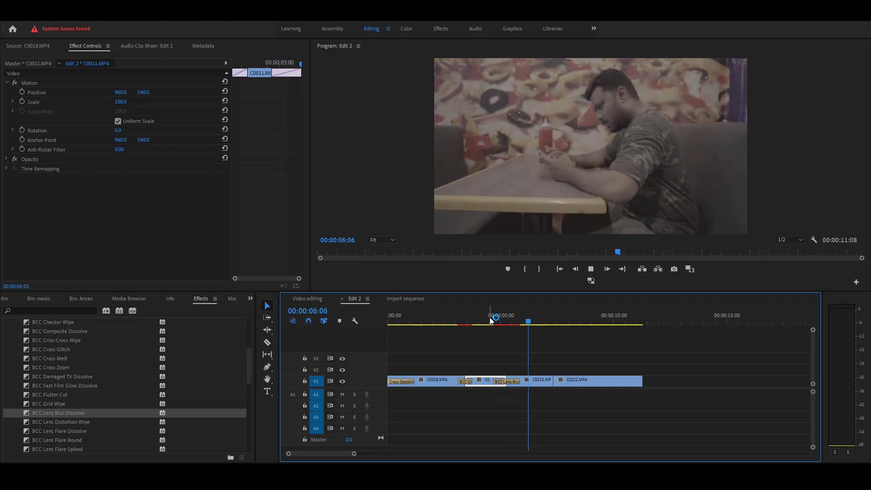
click(489, 317)
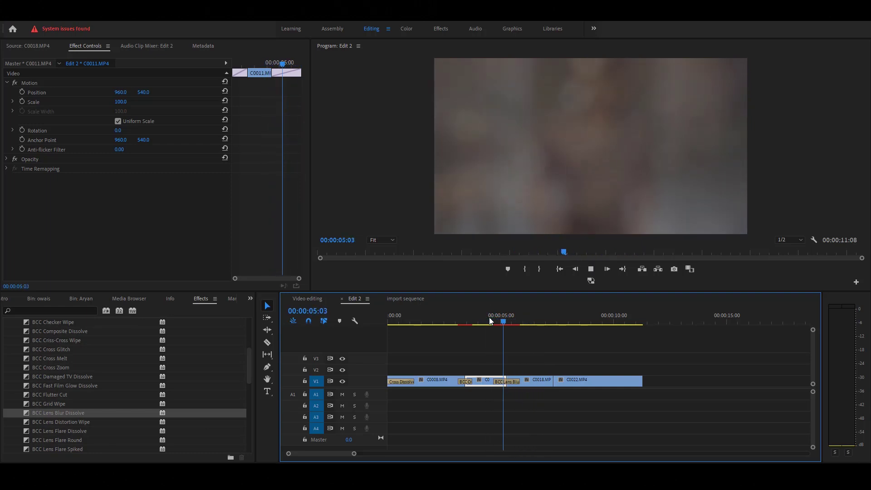
drag(489, 317, 485, 318)
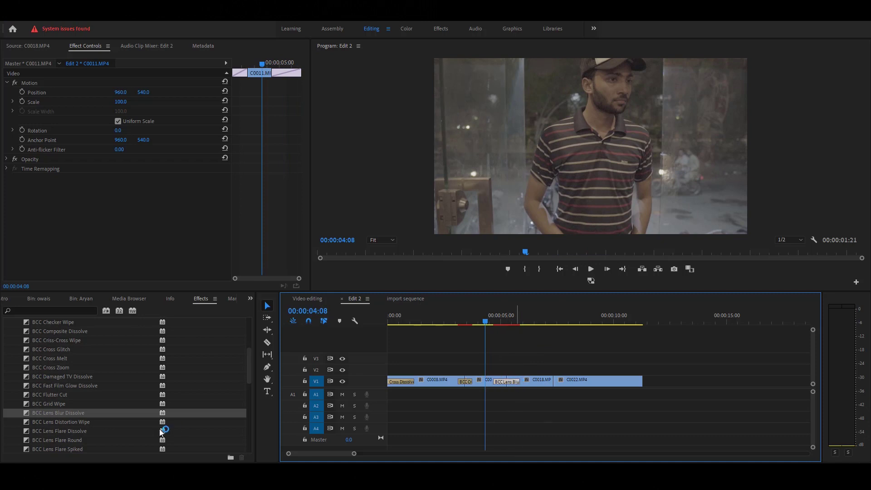
Step: Select every clip on V1, apply Cross Dissolve to all cuts, and play from the start
click(414, 391)
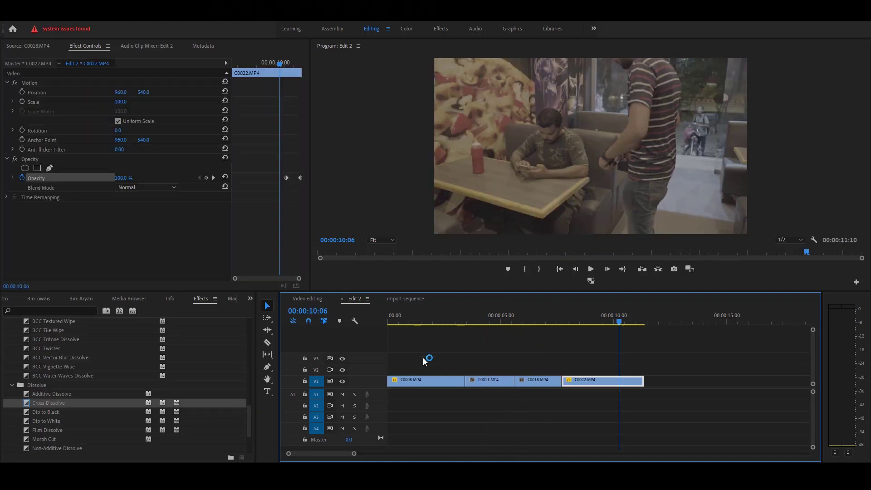
drag(419, 352, 585, 430)
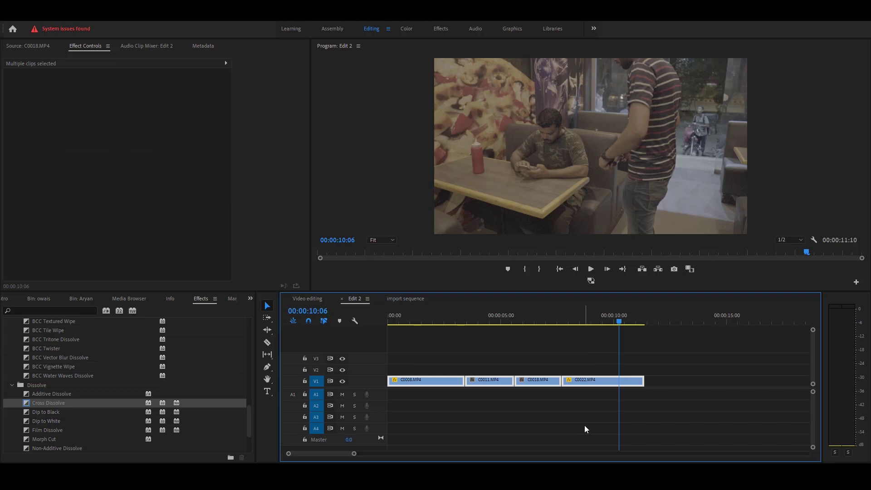
key(shift+d)
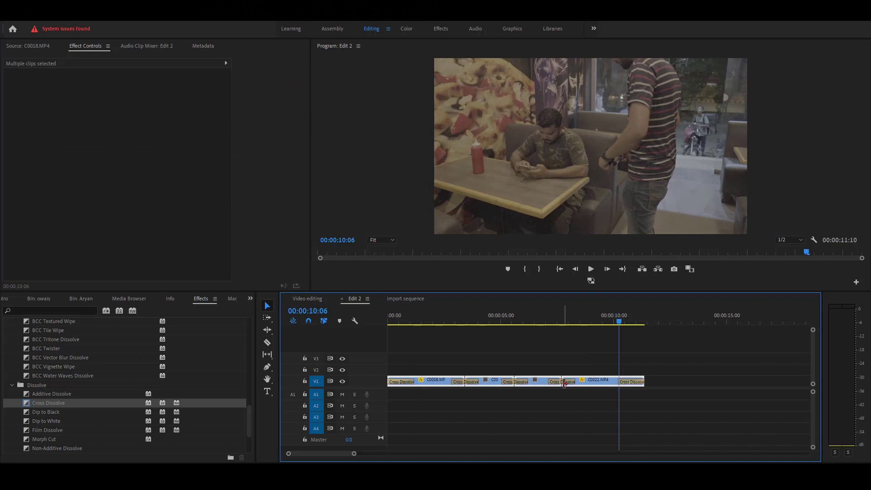
drag(441, 317, 383, 317)
key(space)
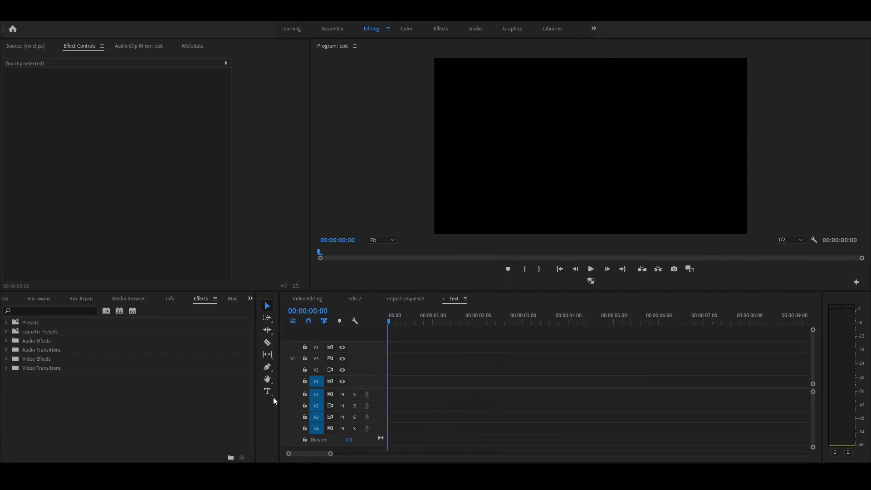
Step: Add a horizontal title reading PREMIERE PRO with 2020 on a second line
click(267, 391)
drag(270, 394, 322, 396)
click(464, 107)
text(P)
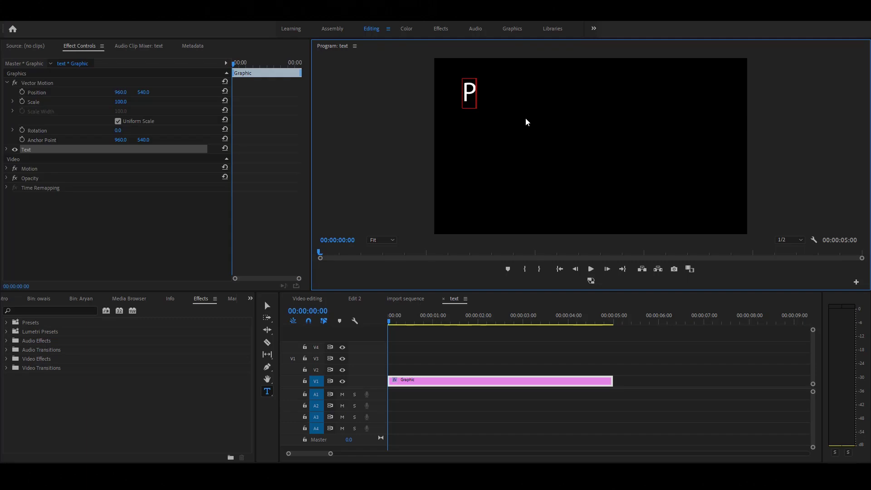
text(REMIERE PRO)
key(Return)
text(2020)
click(278, 393)
Step: Add vertical text 'PREM' and move it to the frame's right edge
drag(278, 393, 297, 403)
click(503, 165)
text(PREM)
key(Escape)
drag(515, 163, 700, 97)
Step: Delete the vertical text, space 2020 below PREMIERE PRO, and set the font to CopprplGoth Bd BT
key(Delete)
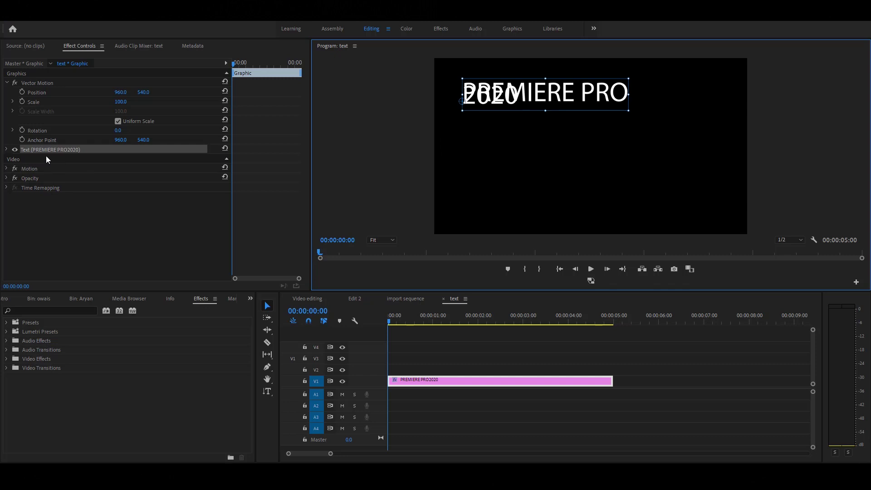
click(7, 150)
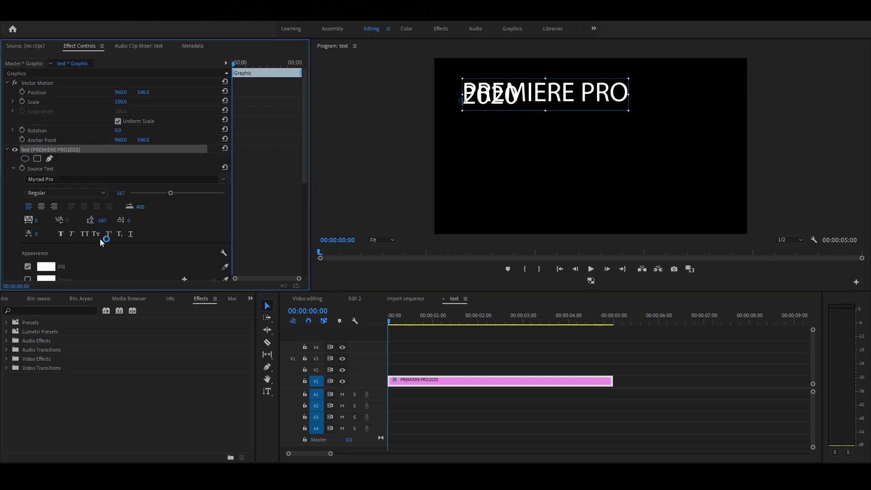
drag(101, 221, 109, 220)
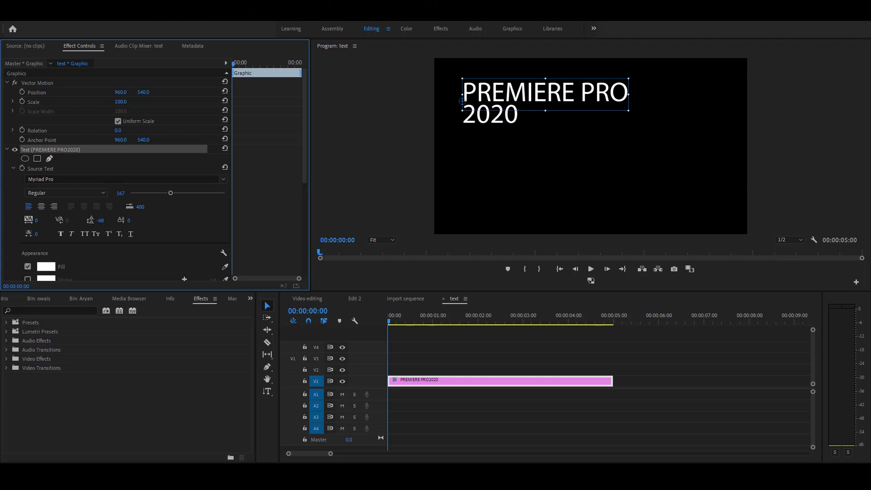
click(136, 179)
click(164, 215)
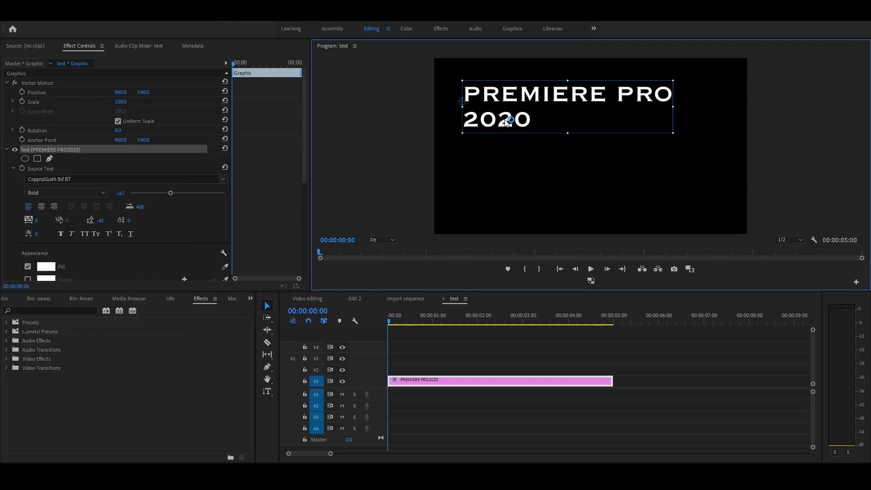
Step: Set the 2020 line in Arial Black and adjust the title's fill colour
double_click(519, 122)
drag(533, 120, 463, 121)
click(77, 179)
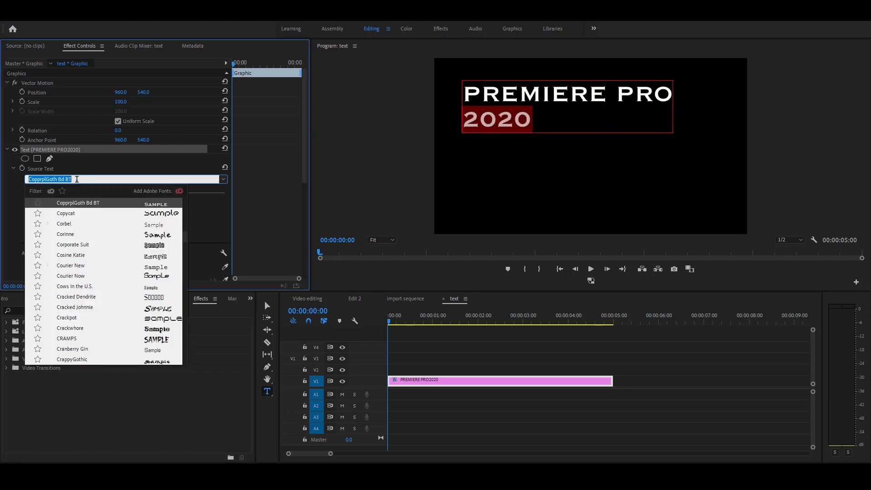
text(ARIAL)
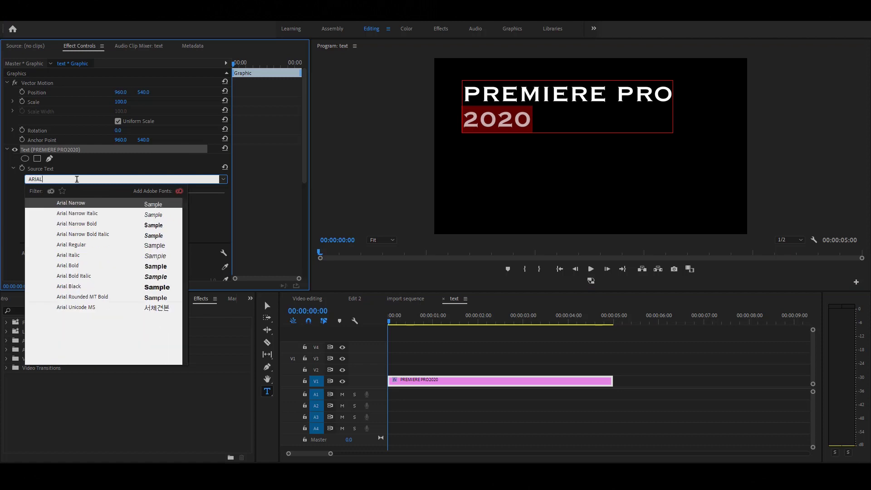
click(78, 286)
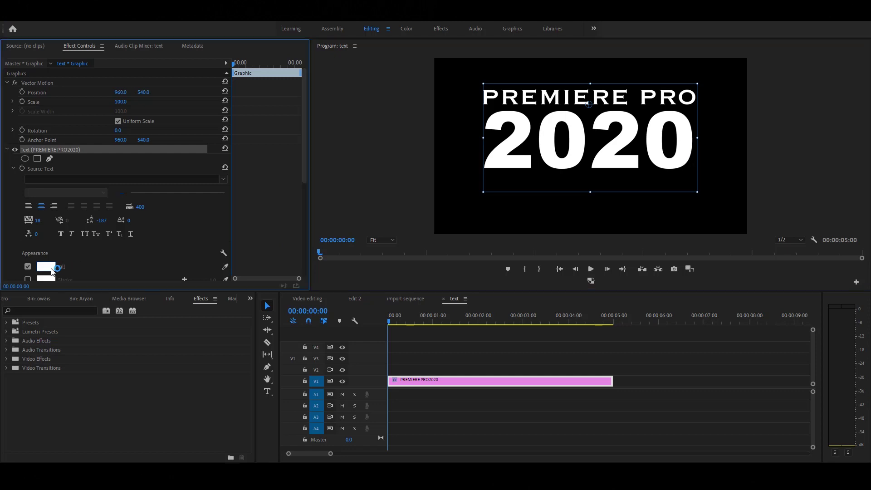
click(51, 271)
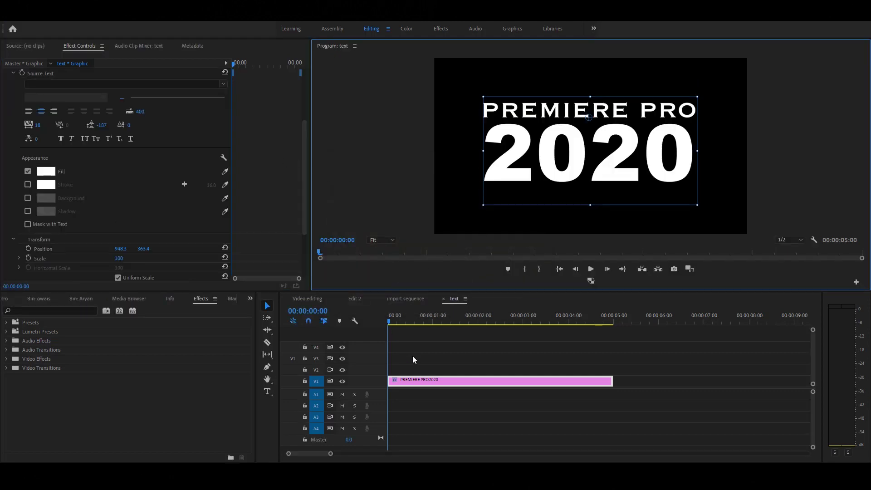
Step: Move the title to V2, import helecopter sce.mov, and place it on V1 beneath
drag(404, 382, 420, 369)
key(ctrl+i)
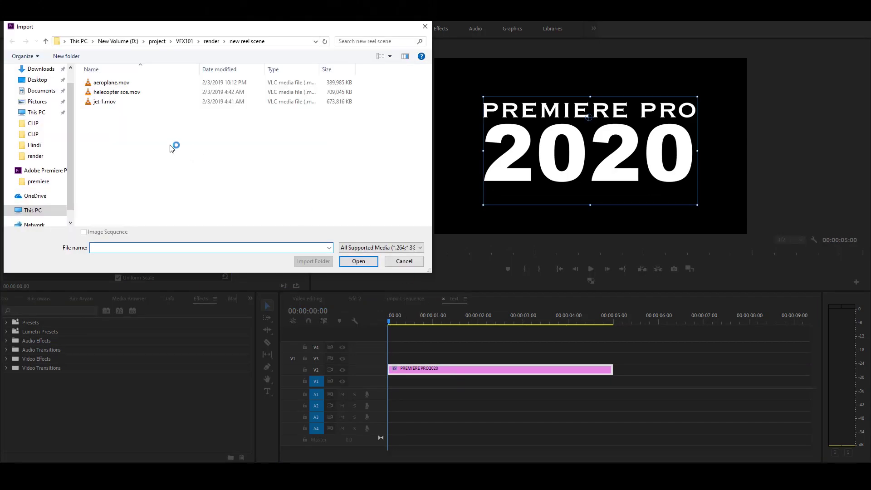
double_click(121, 91)
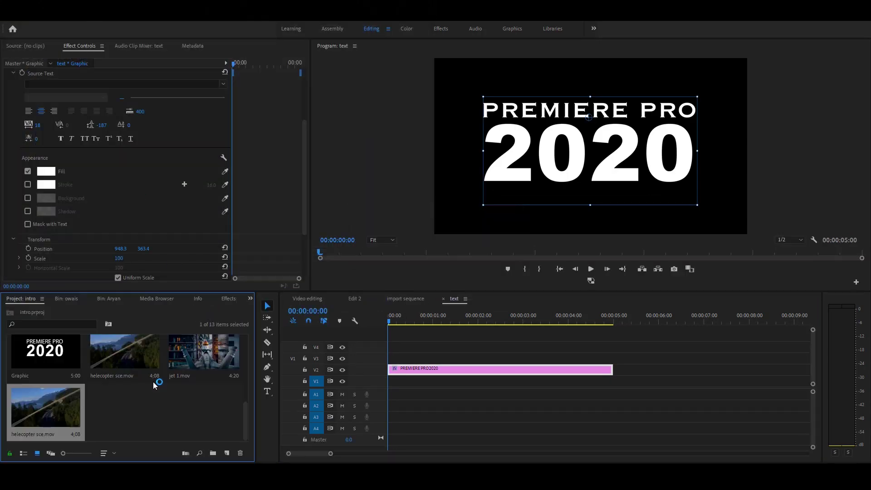
drag(50, 411, 398, 383)
click(456, 317)
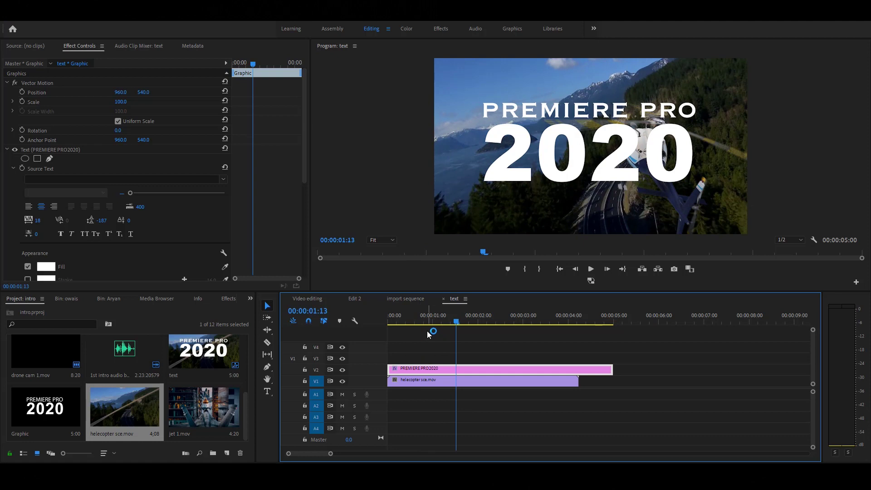
click(434, 381)
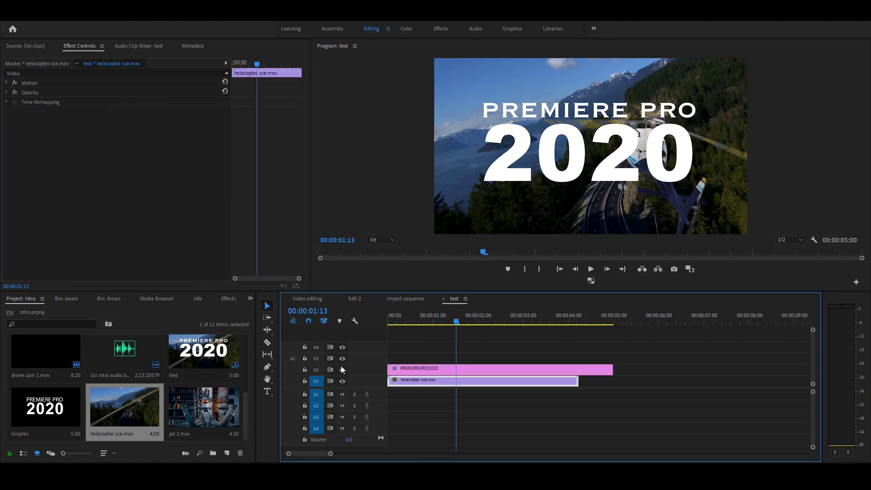
Step: Apply Track Matte Key to the helicopter clip with Matte set to Video 2, then play it
click(229, 299)
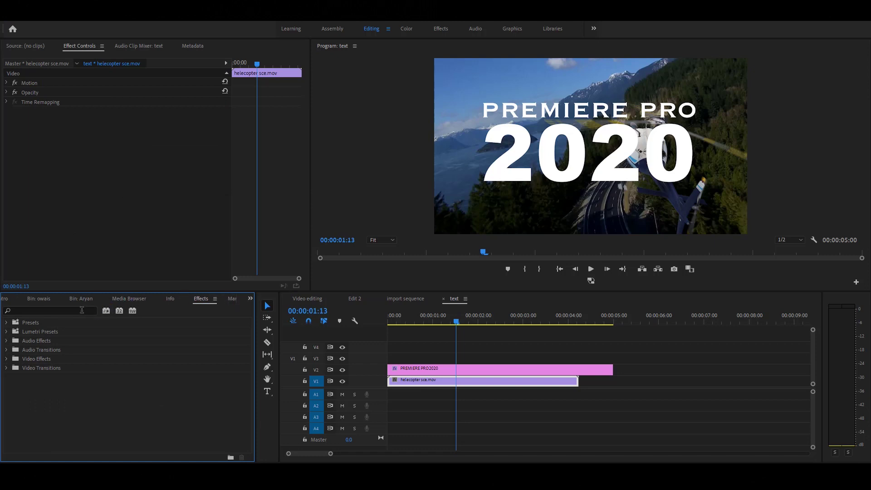
click(82, 310)
text(TRACK MATT)
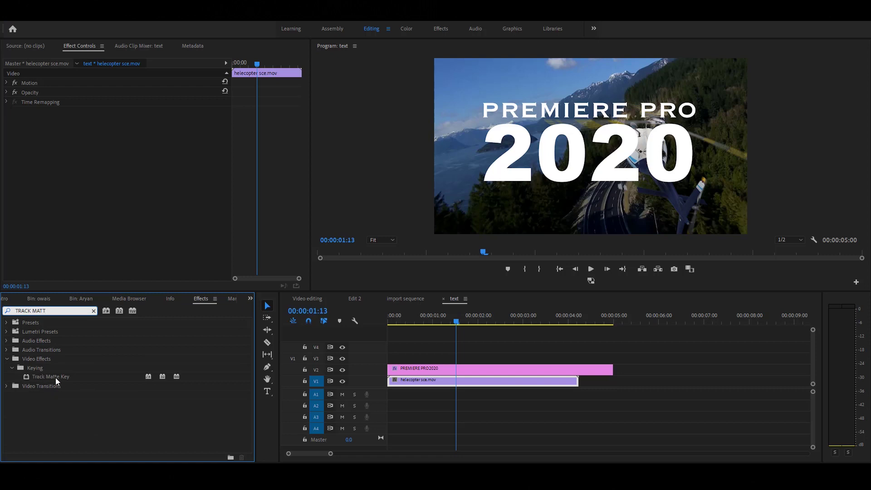
drag(56, 377, 446, 380)
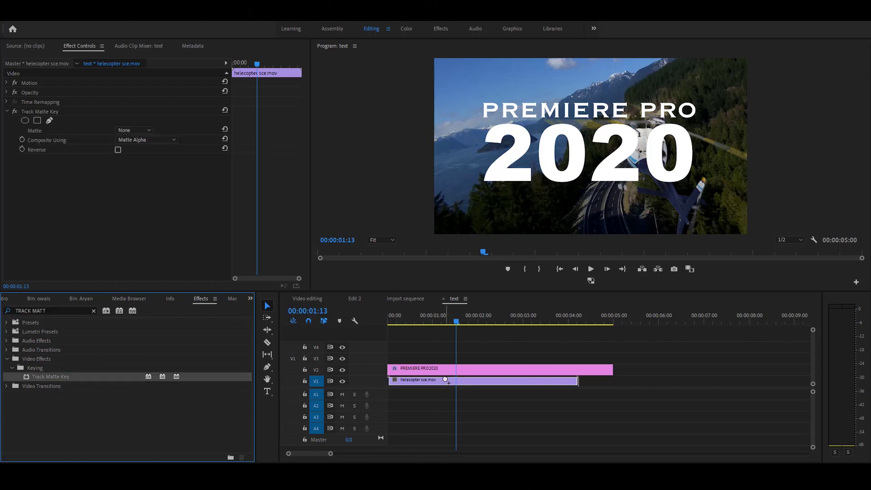
click(136, 131)
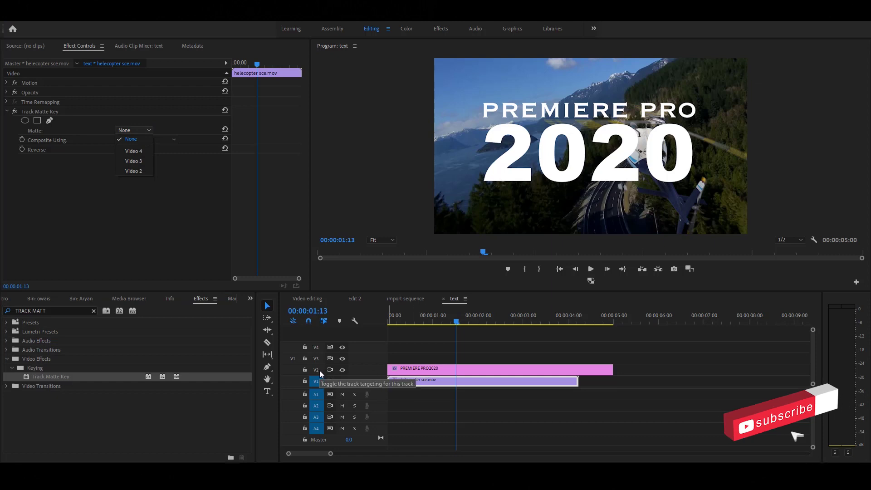
click(139, 170)
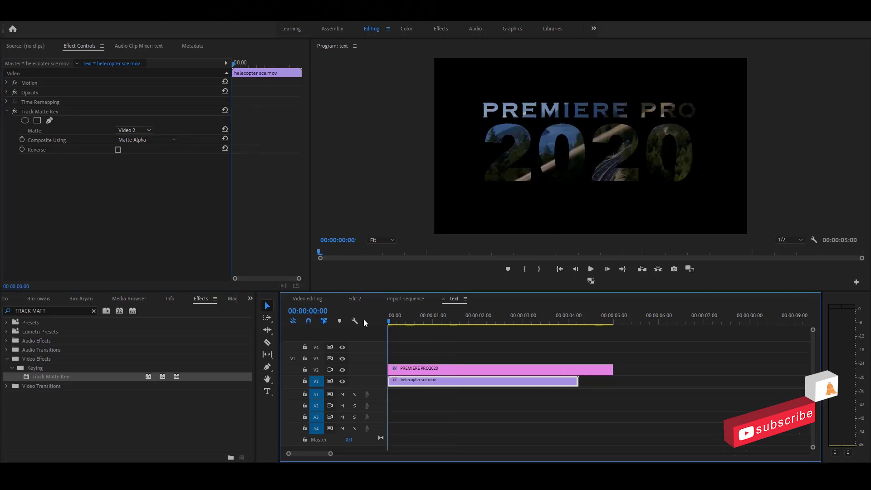
click(527, 350)
key(Home)
key(space)
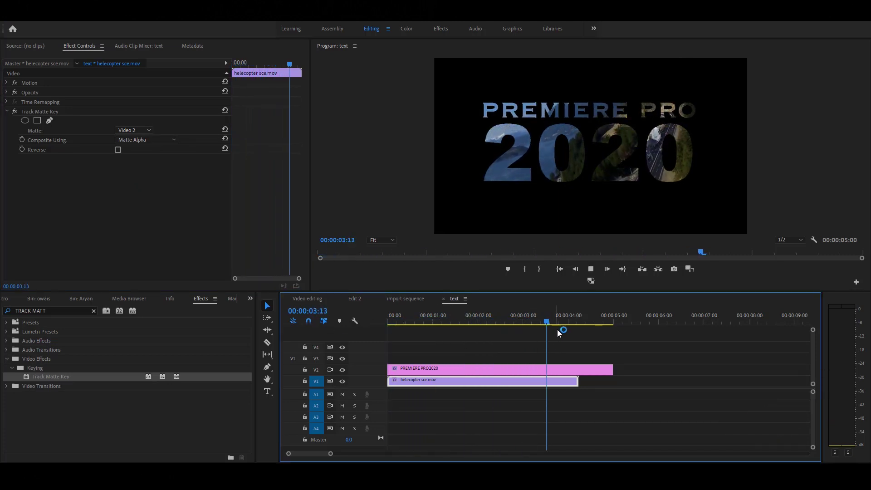
Step: Keyframe the title's Position and Scale from 01:02 to 03:23, scaling up to about 3583, and preview
click(436, 318)
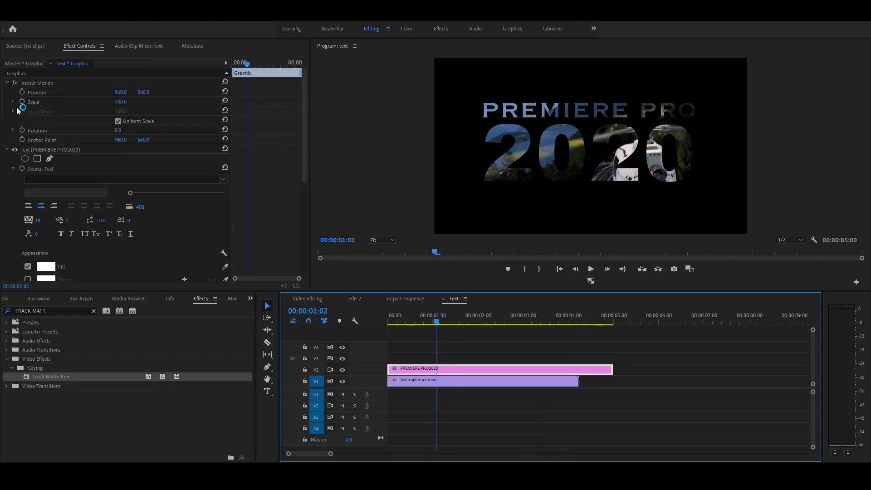
click(22, 93)
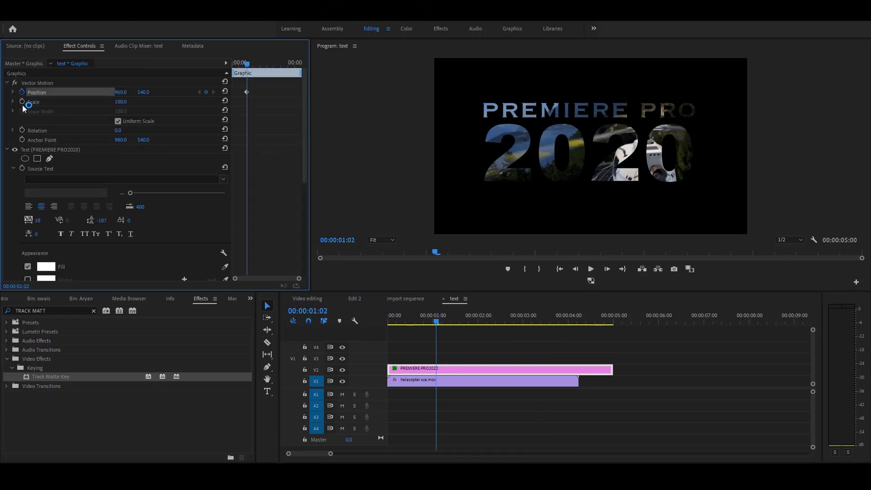
click(23, 102)
drag(440, 322, 564, 323)
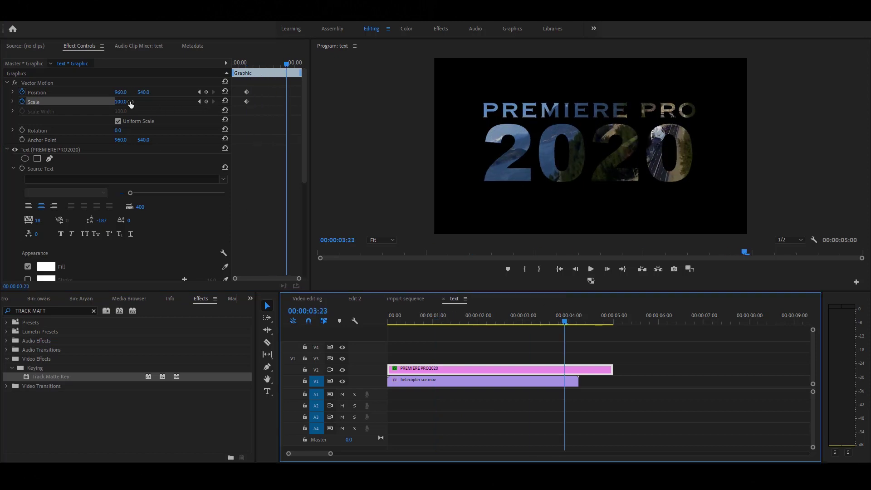
drag(122, 102, 190, 92)
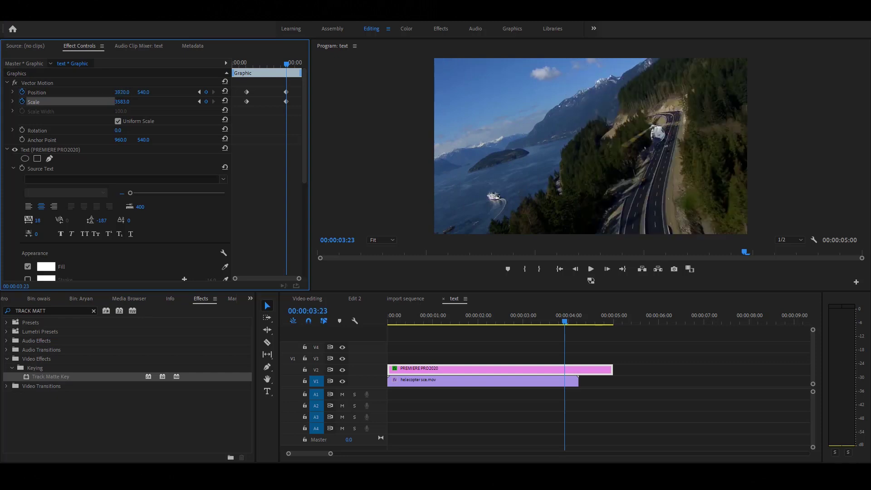
click(498, 305)
drag(391, 323, 383, 346)
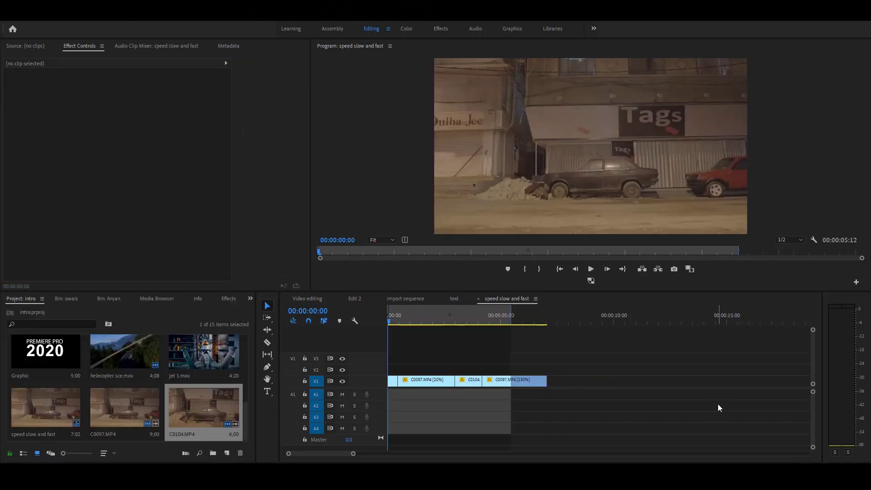
Step: Play the finished speed slow and fast example sequence twice
click(704, 395)
key(space)
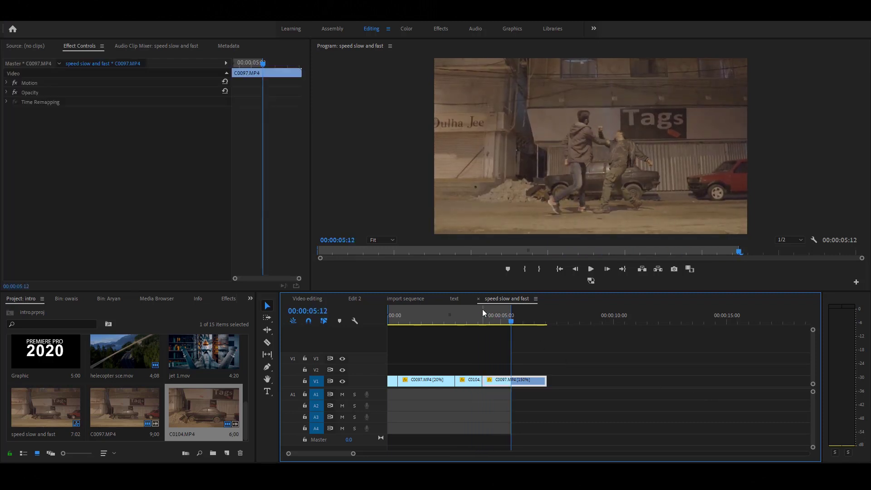
drag(483, 309, 431, 318)
key(space)
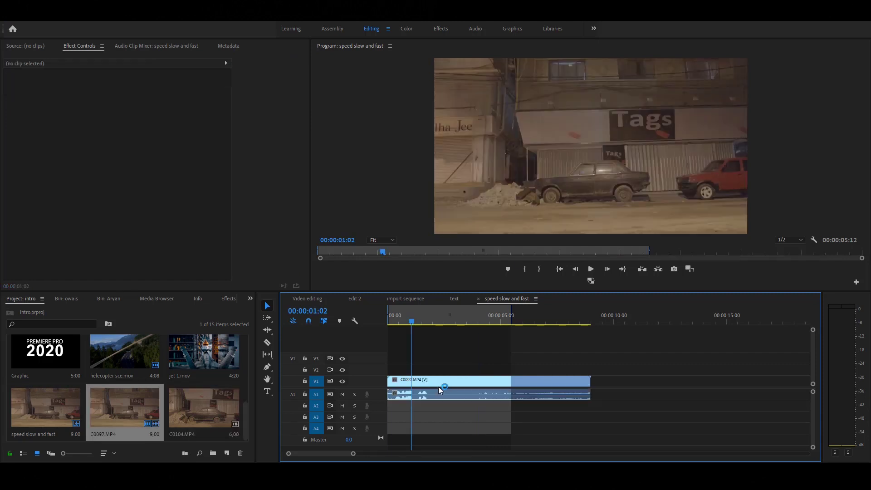
Step: Unlink C0097's audio from its video and delete the audio
click(435, 385)
right_click(433, 385)
click(476, 175)
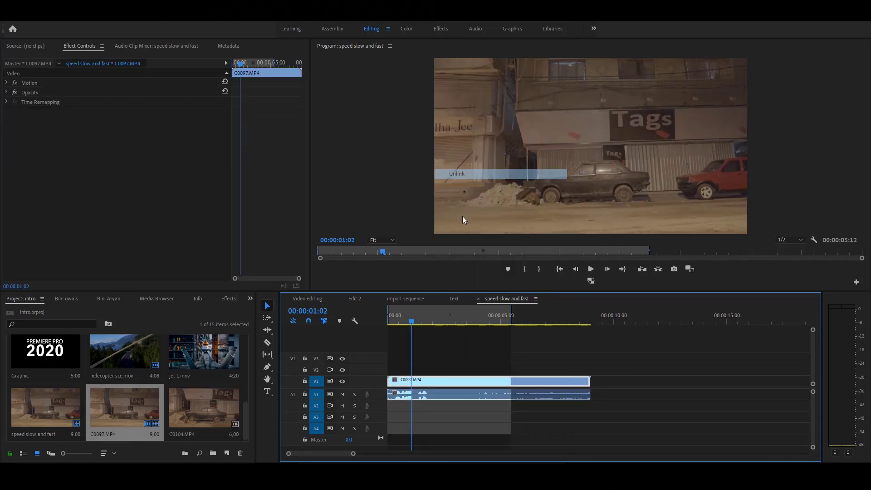
click(450, 396)
key(Delete)
Step: Cut off C0097's opening piece and ripple-delete the gap so it starts at zero
drag(419, 322, 465, 325)
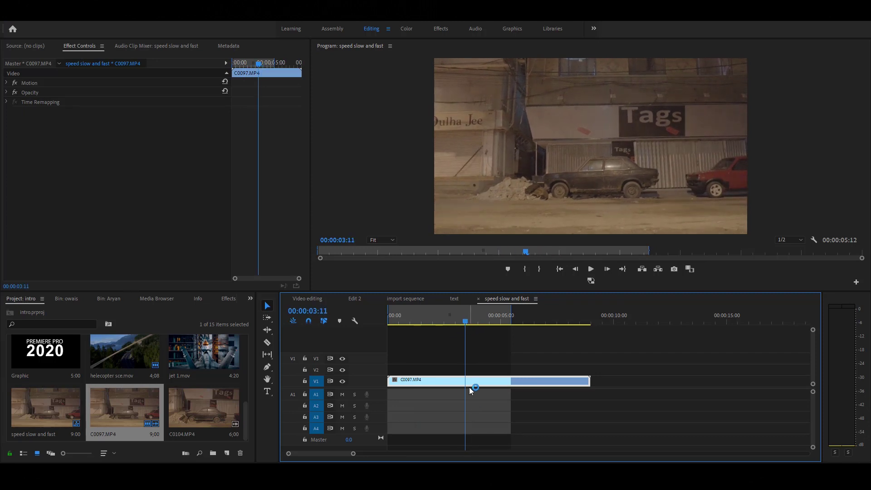
key(ctrl+k)
click(439, 380)
key(Delete)
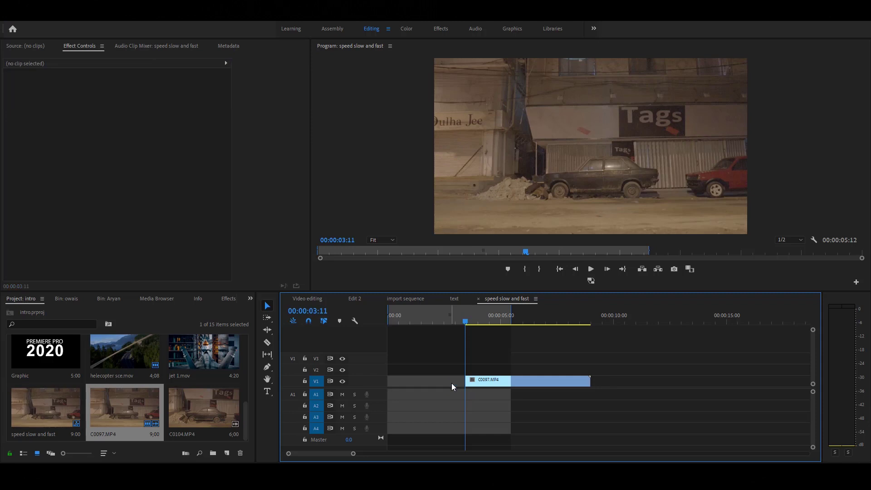
right_click(443, 382)
click(454, 388)
Step: Set C0097's speed to 20% and play the slowed clip
right_click(418, 384)
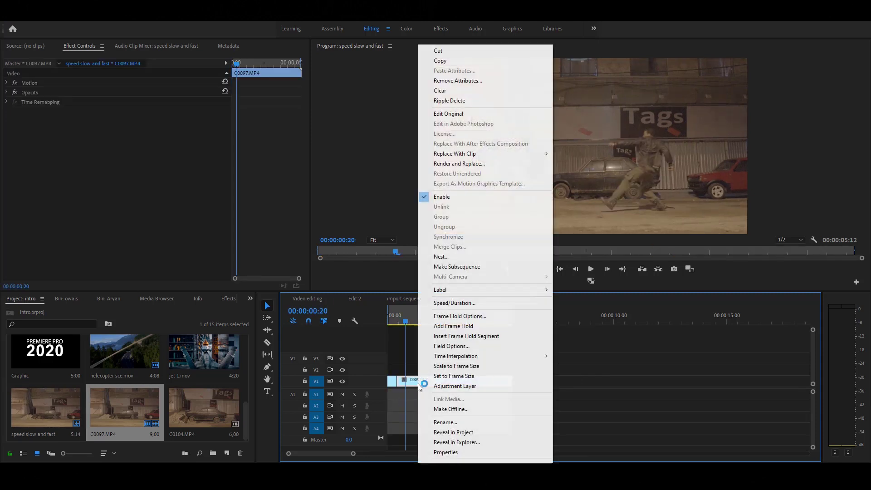
click(472, 303)
text(20)
key(Return)
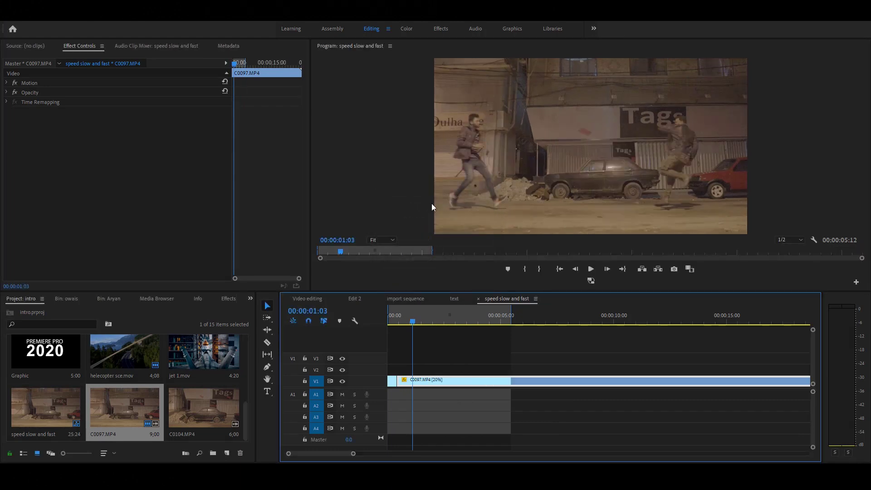
key(space)
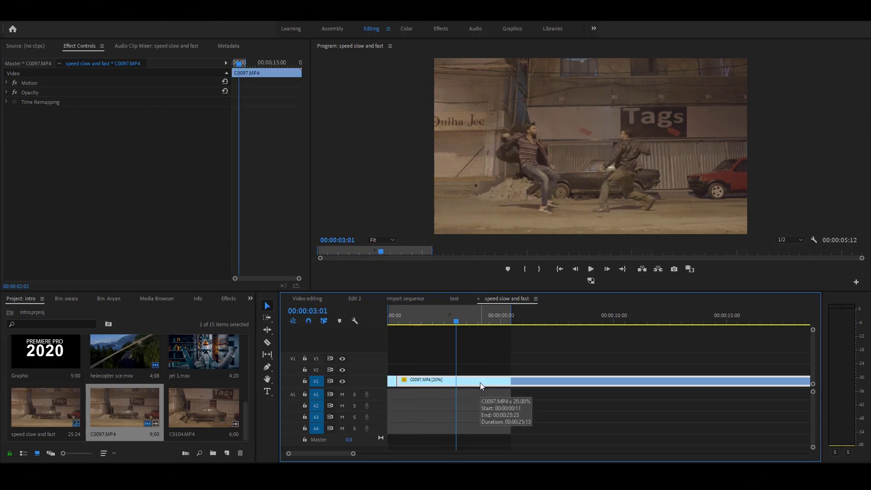
Step: Split C0097 at 03:01, push its tail to about 12 seconds, and insert C0104 after it
key(ctrl+k)
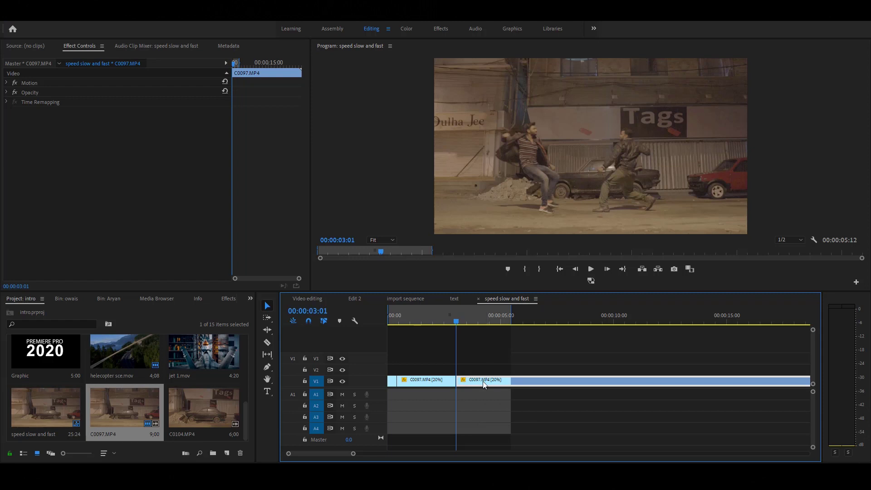
drag(492, 384, 695, 385)
click(192, 396)
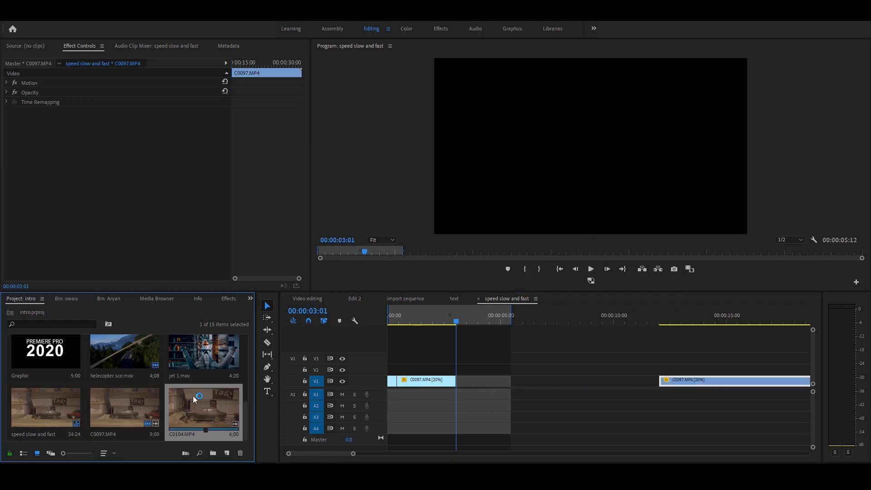
drag(192, 402, 492, 386)
Step: Unlink and delete C0104's audio, then trim the start of C0104
right_click(491, 384)
click(517, 172)
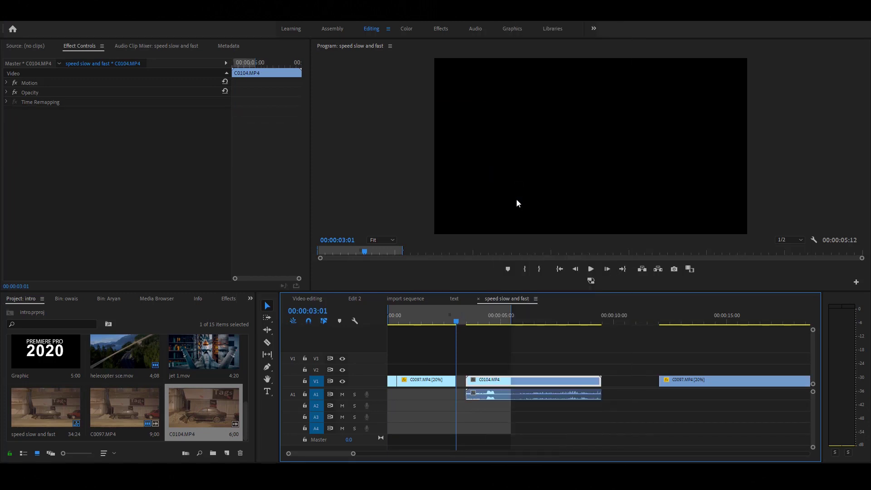
click(514, 396)
key(Delete)
drag(490, 320, 534, 320)
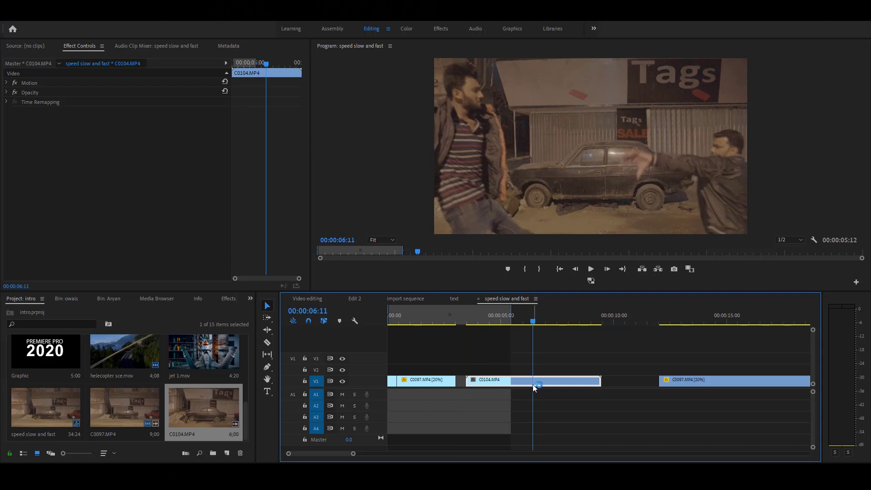
drag(538, 388, 475, 367)
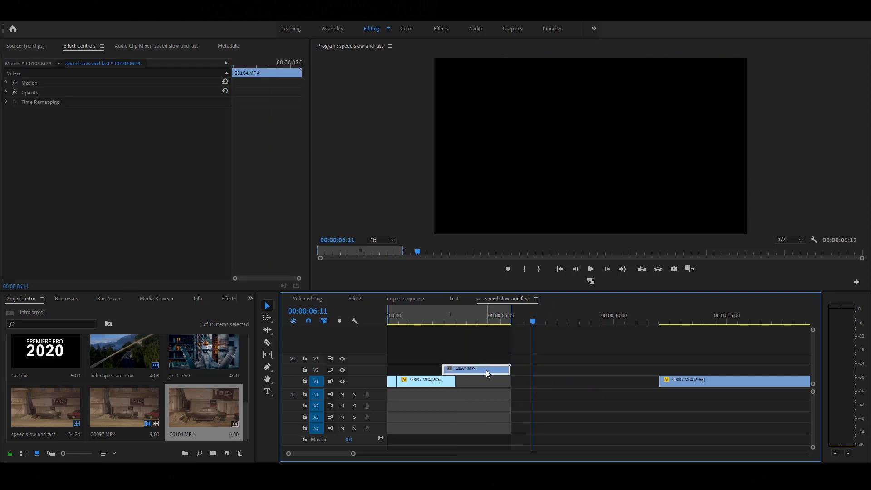
Step: Slow C0104 to 20% speed, nudge it later, and review it from 02:17
right_click(486, 369)
click(512, 302)
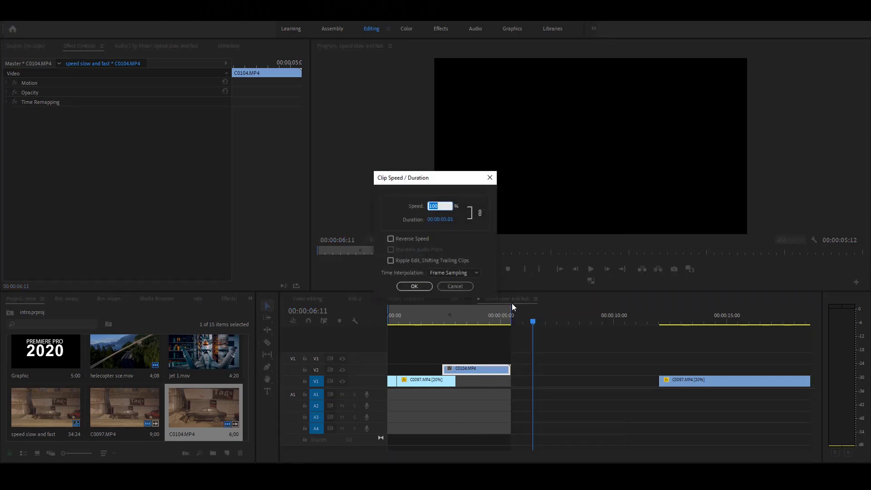
text(20)
key(Return)
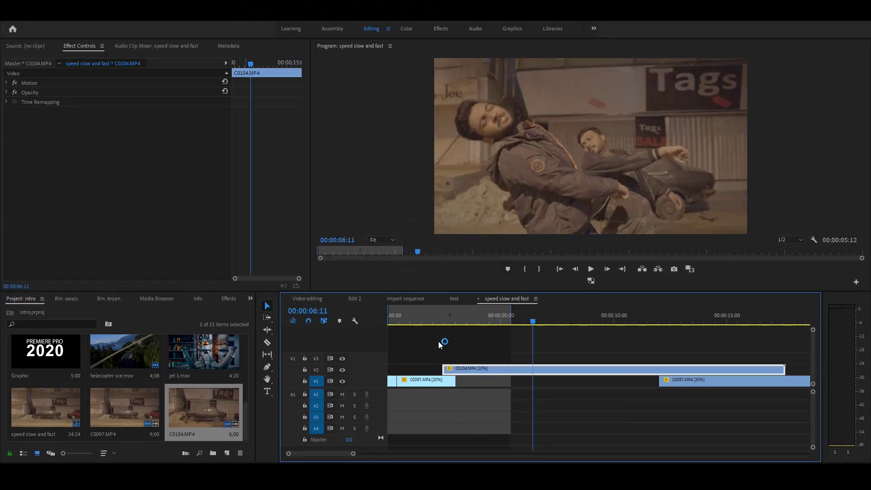
drag(468, 369, 480, 368)
drag(437, 322, 449, 323)
key(space)
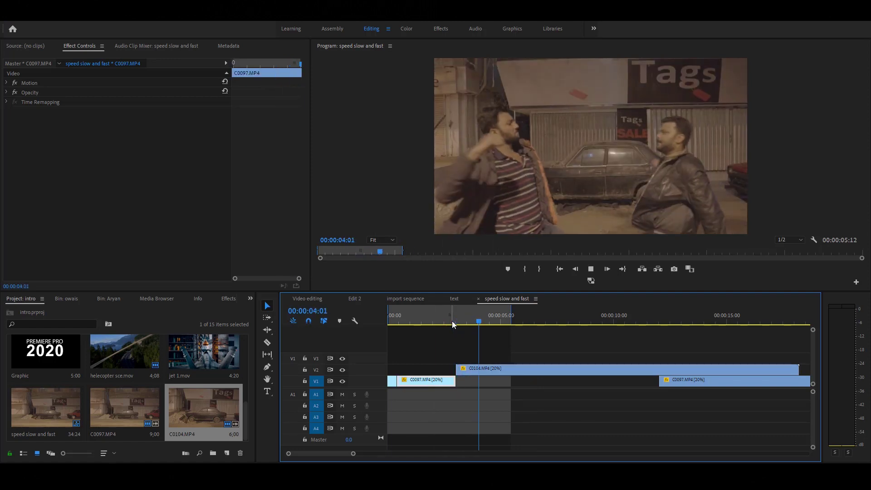
key(space)
Step: Trim C0104 to end at 04:19 and move it down onto V1 after C0097
click(505, 369)
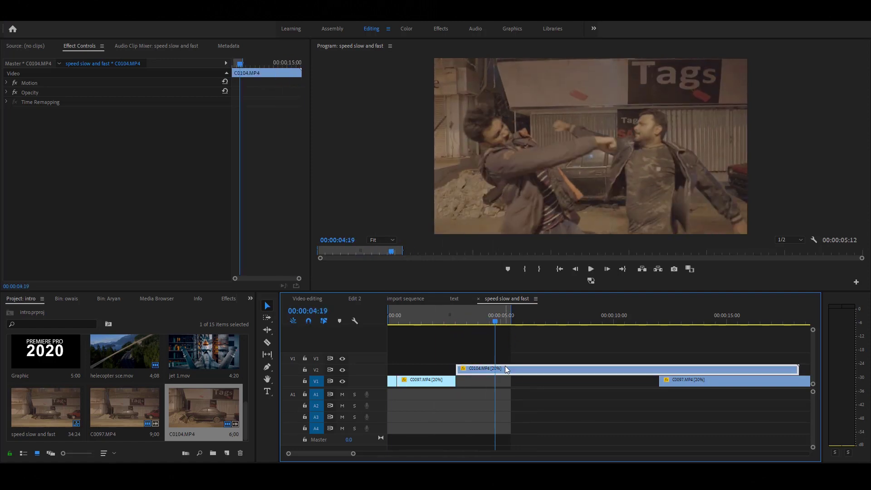
key(w)
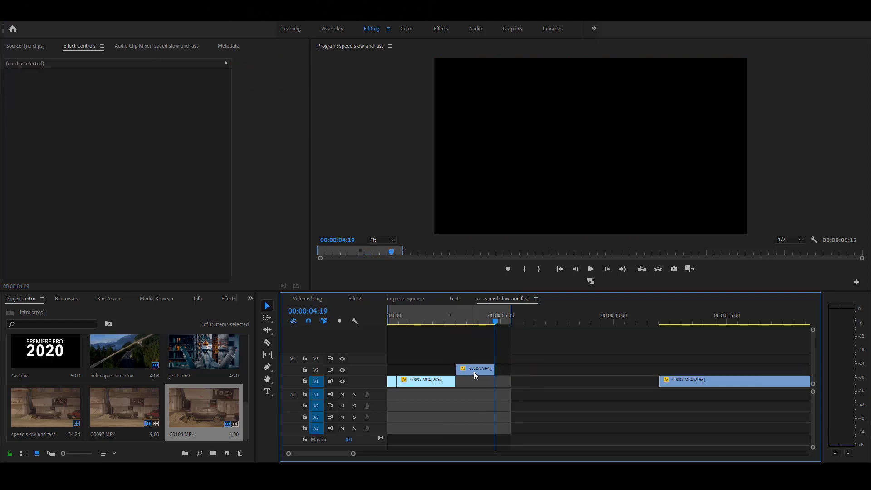
drag(474, 372, 492, 384)
right_click(626, 383)
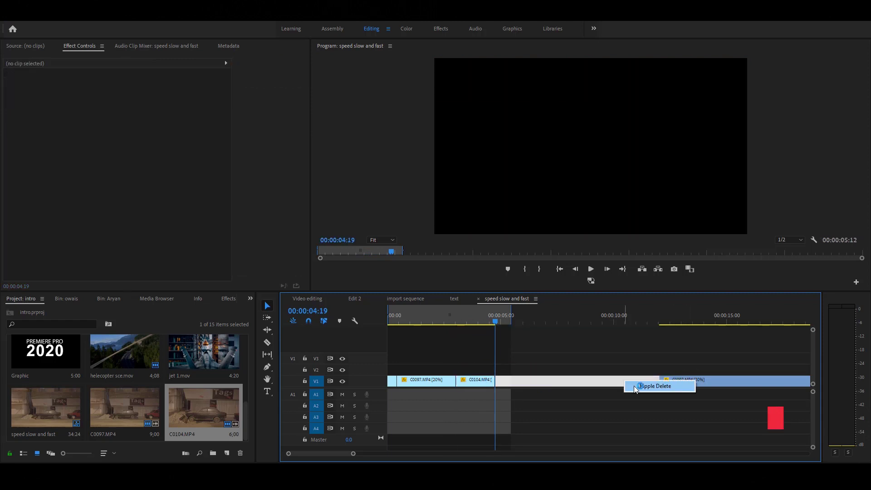
Step: Return the later C0097 piece to 100% speed and ripple-delete the gap before it
click(734, 385)
right_click(733, 382)
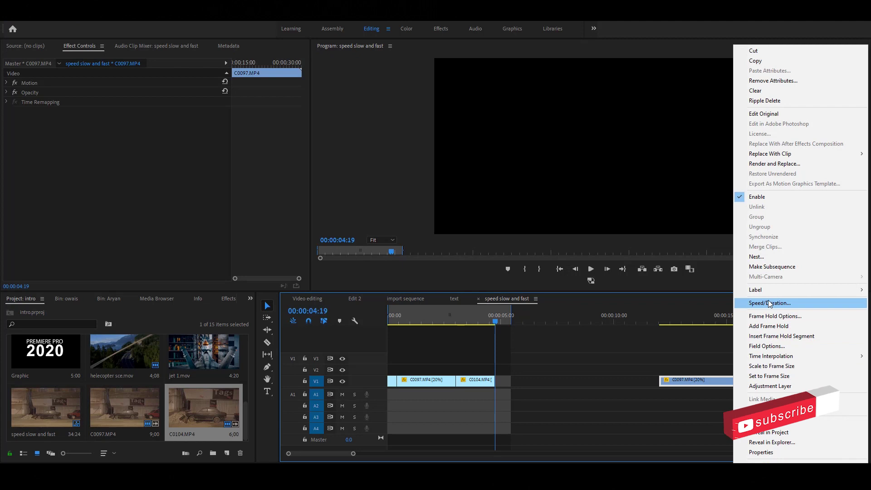
click(771, 302)
text(100)
key(Return)
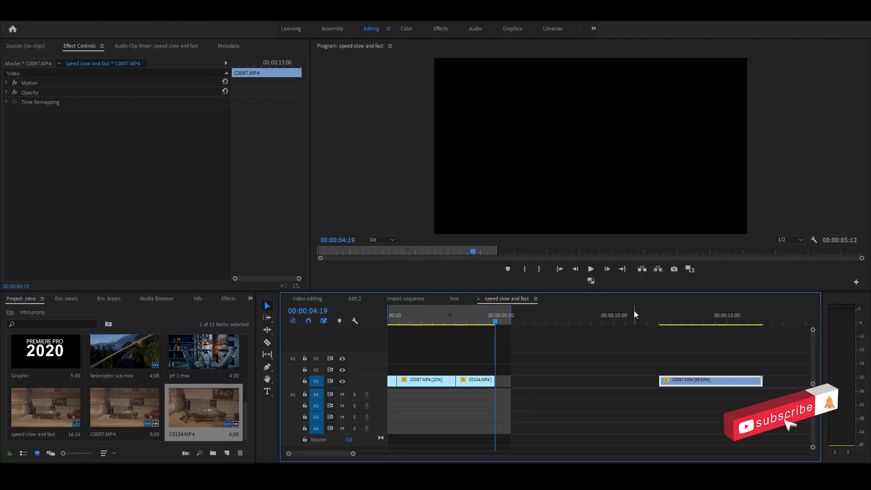
right_click(545, 383)
click(558, 391)
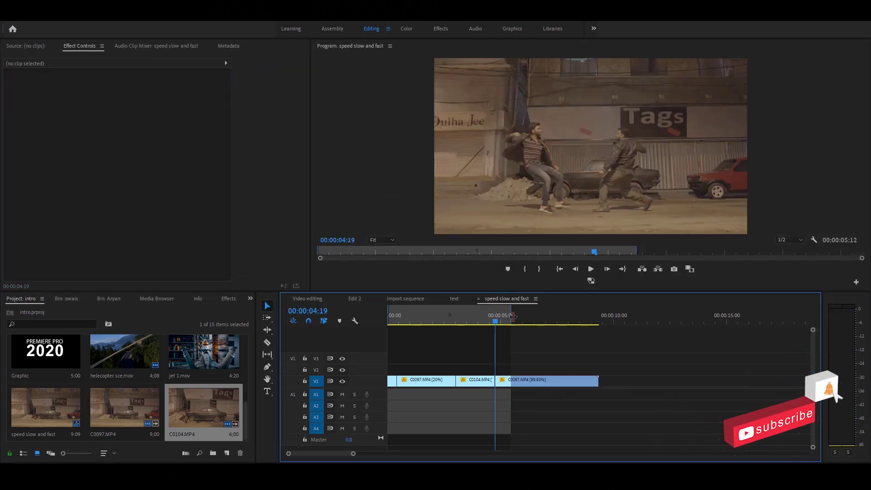
Step: Play the edited sequence from about 01:02 and again from 04:11
click(413, 318)
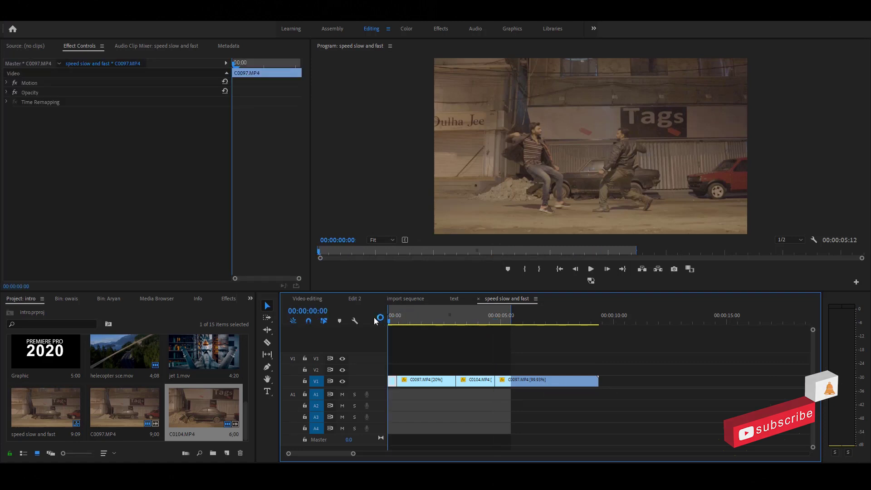
key(space)
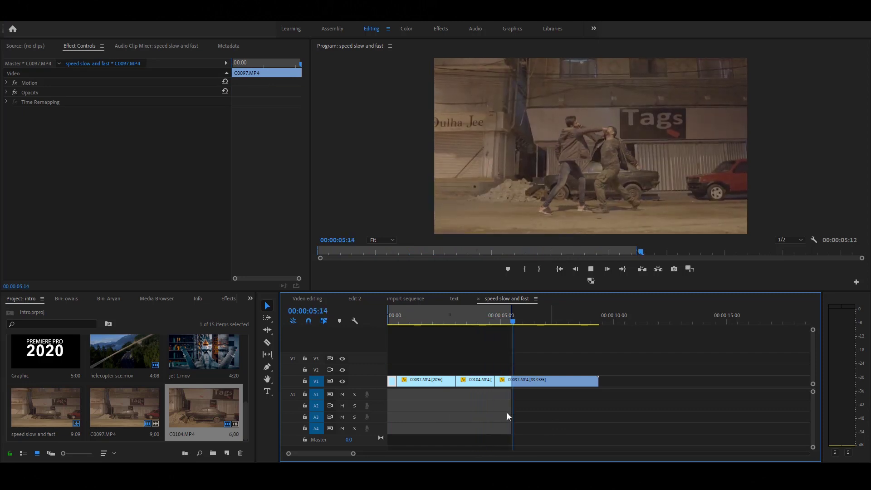
click(485, 320)
click(487, 321)
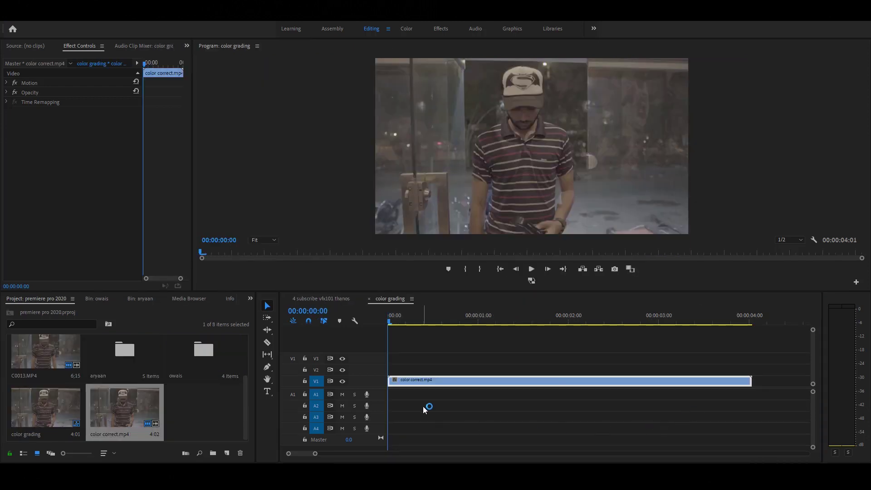
click(422, 406)
key(space)
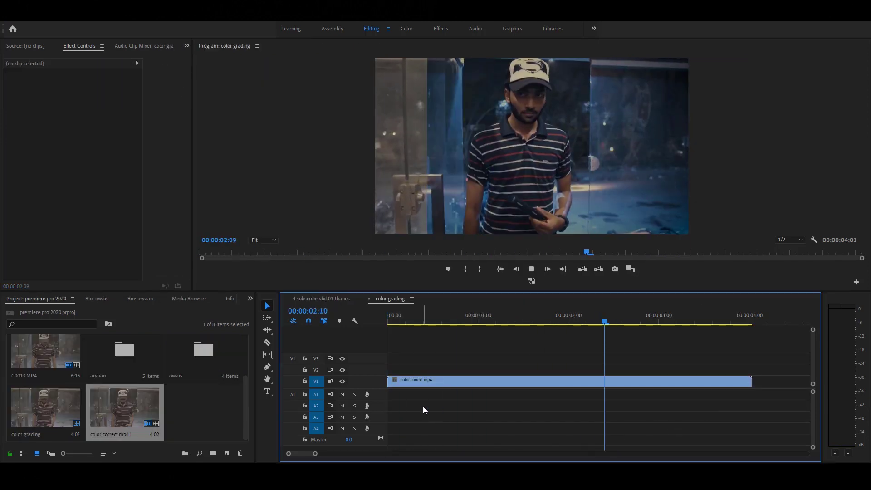
Step: Scrub back through the graded clip and return to the sequence start
drag(744, 319, 578, 321)
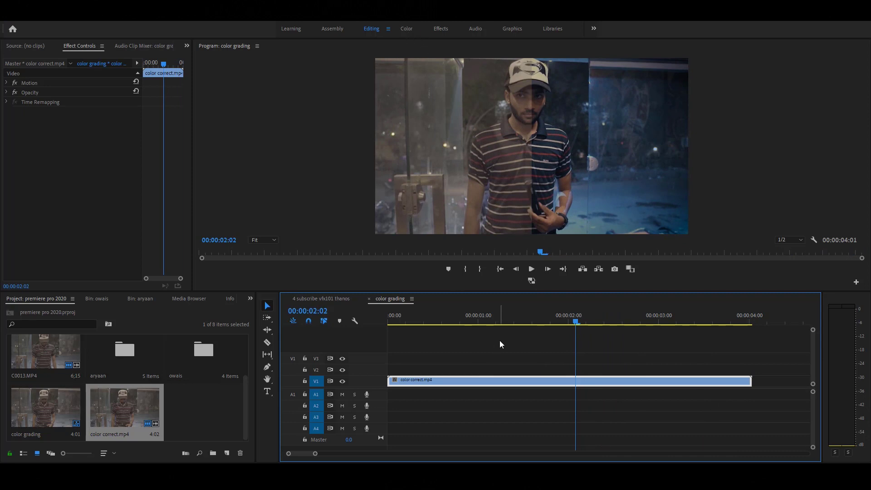
key(Home)
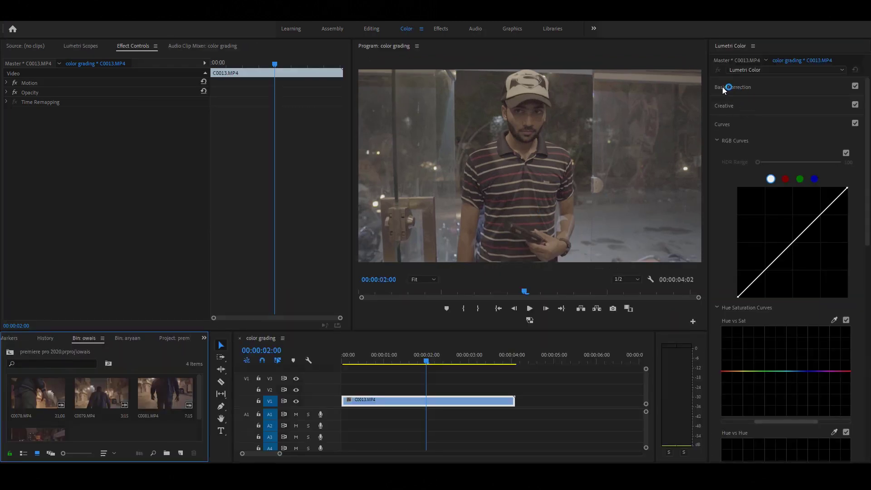
Step: Expand the Creative section and preview several looks, stopping on Fuji F125 Kodak 2393
click(729, 84)
click(730, 84)
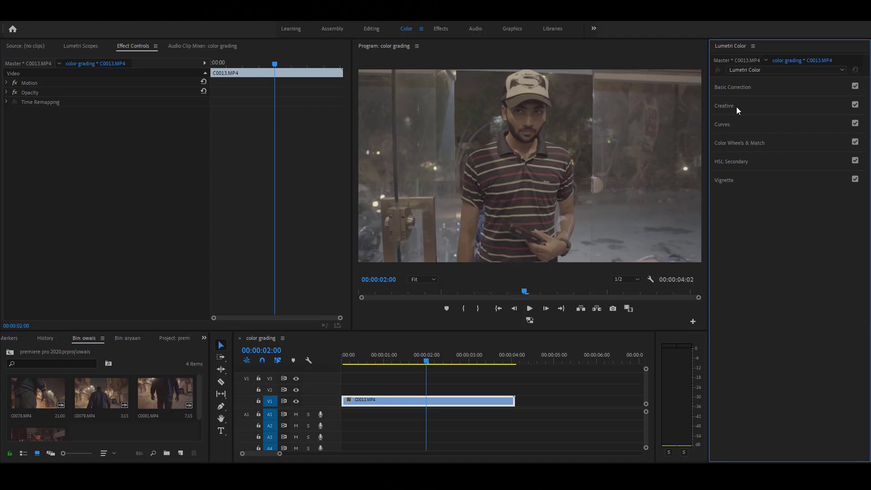
click(736, 107)
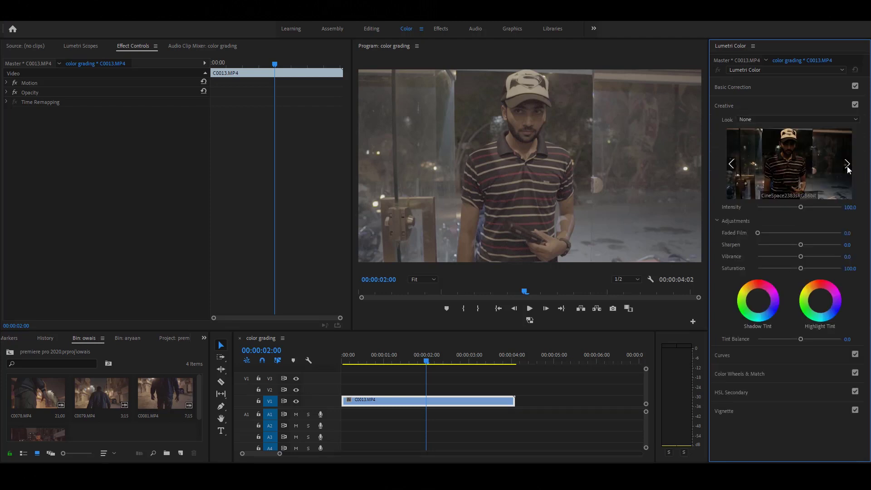
click(848, 164)
click(848, 165)
click(848, 164)
click(847, 165)
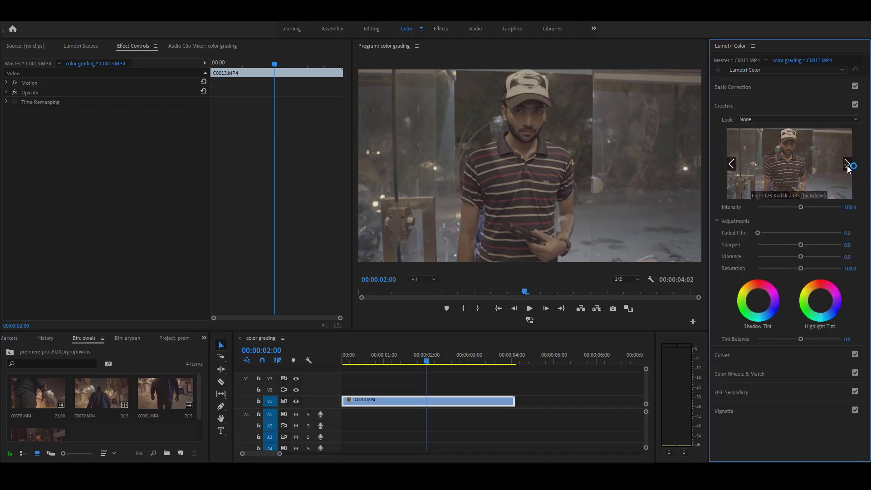
click(732, 164)
click(782, 165)
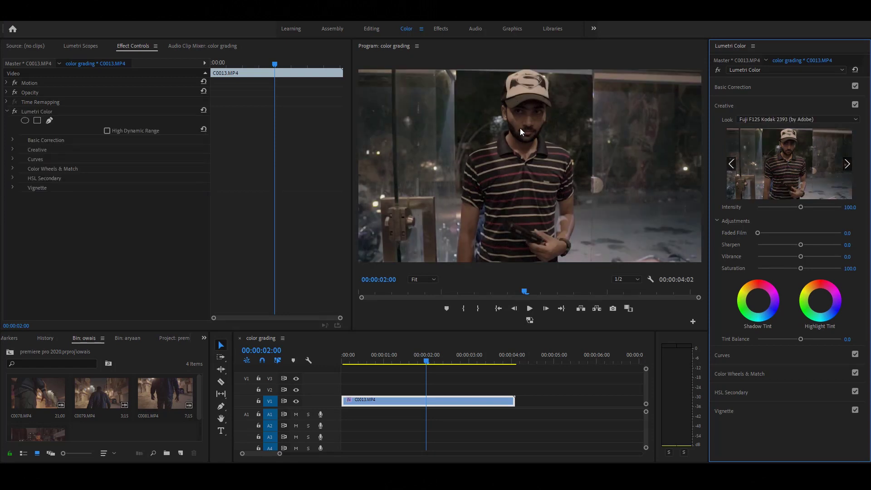
Step: Choose SL IRON NDR from the Look list and raise Vibrance to 13.5
click(794, 119)
click(753, 358)
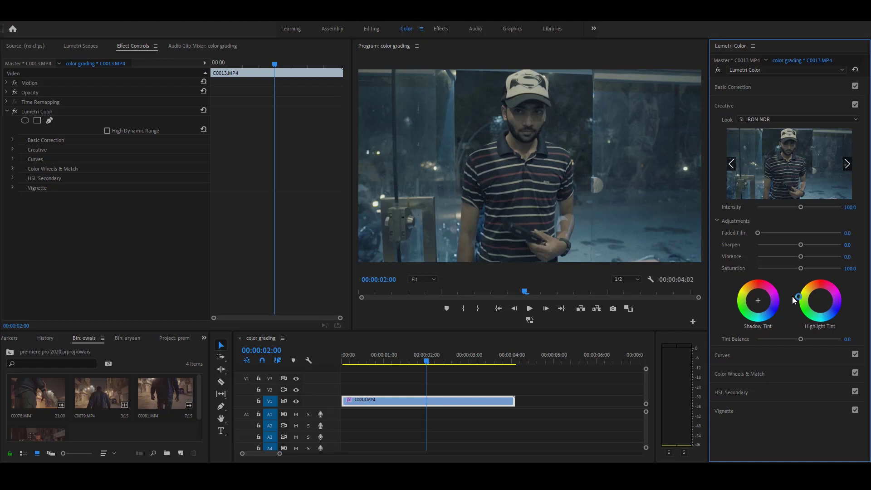
drag(811, 256, 805, 258)
Step: In Basic Correction, lower Temperature to -3.8 and raise Contrast to 16.8
click(731, 105)
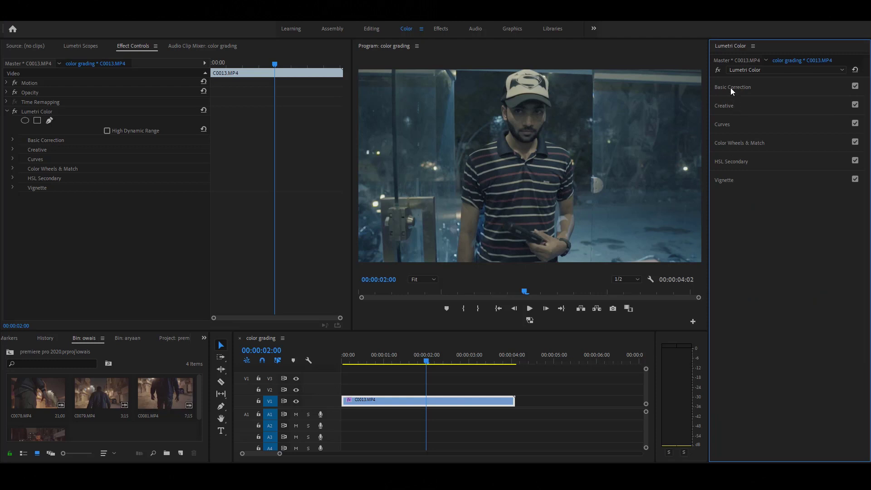
click(730, 88)
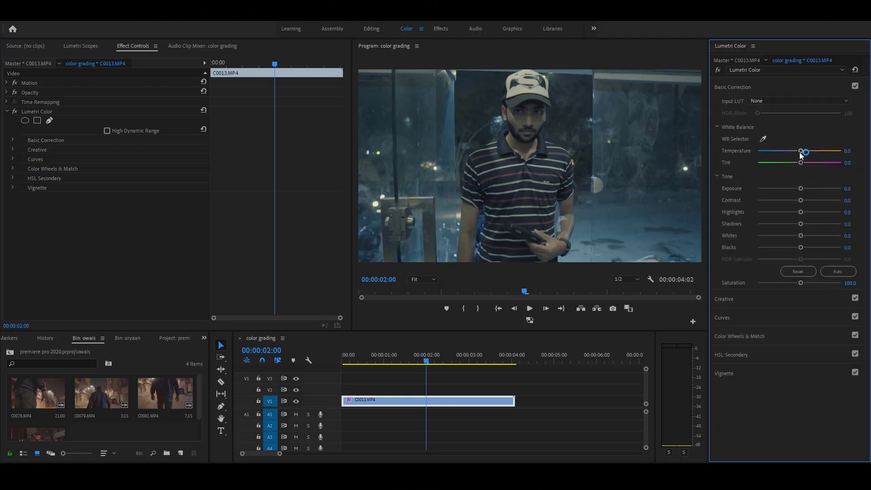
drag(799, 154, 798, 155)
drag(804, 200, 807, 200)
click(734, 87)
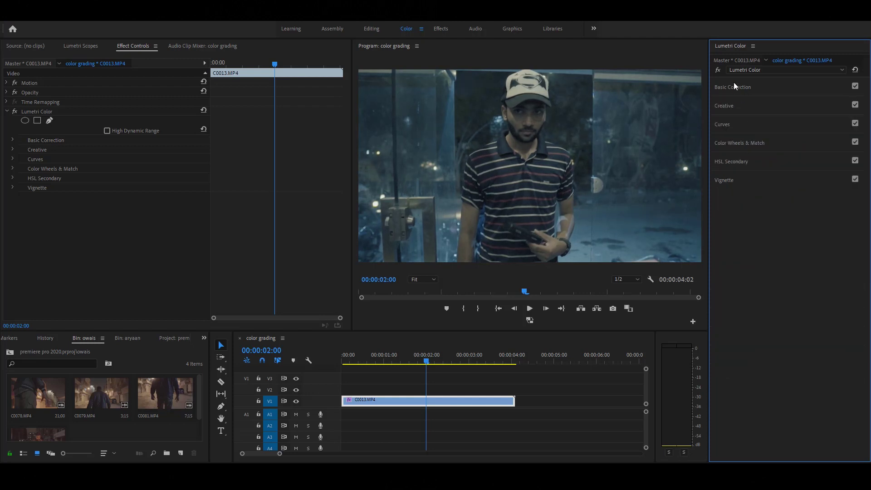
Step: Shape the master RGB curve into an S-curve with deeper shadows and brighter highlights
click(730, 124)
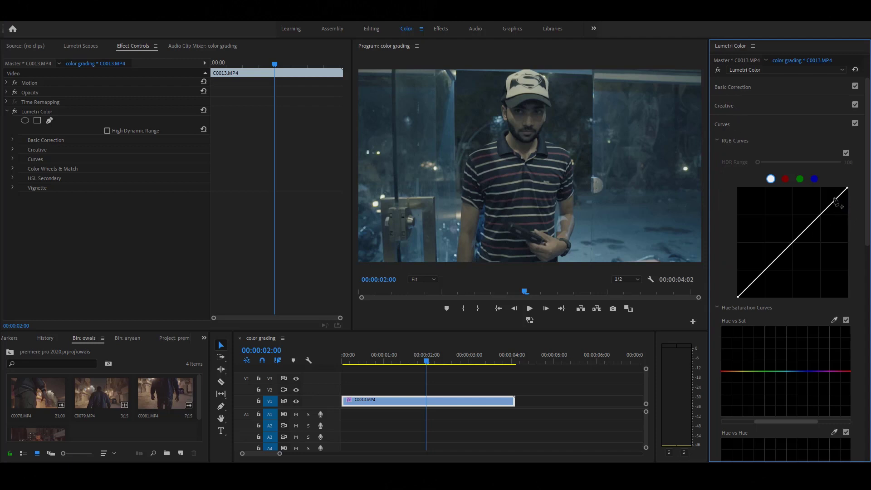
drag(835, 200, 835, 210)
drag(802, 260, 789, 236)
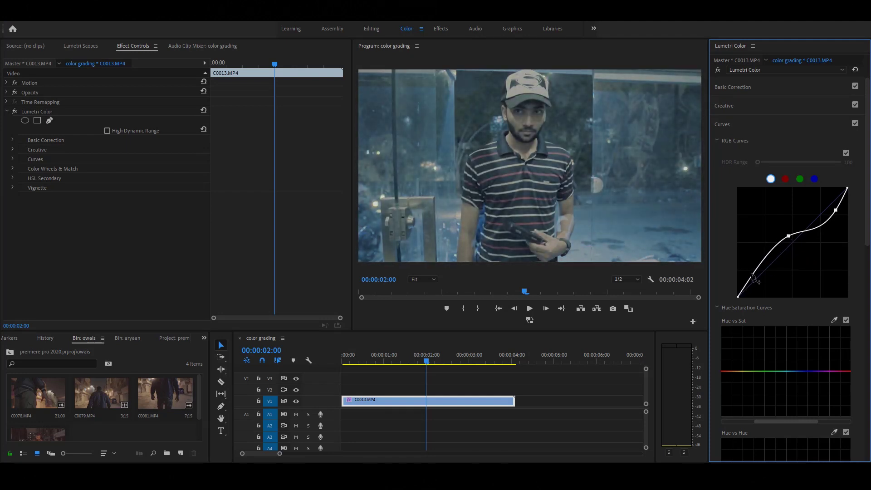
drag(753, 277, 757, 281)
drag(836, 209, 829, 206)
drag(789, 237, 793, 239)
Step: Add highlight, shadow and midtone points on the green curve and nudge the blue curve's upper point
click(785, 180)
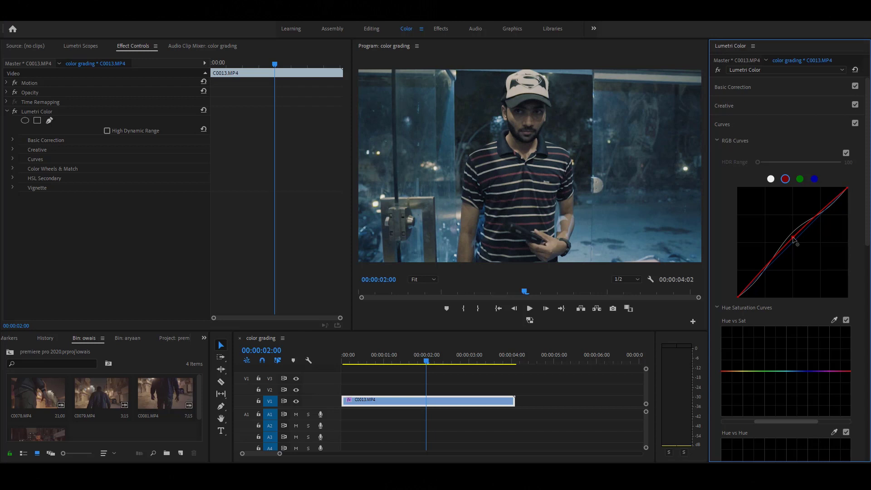
click(800, 180)
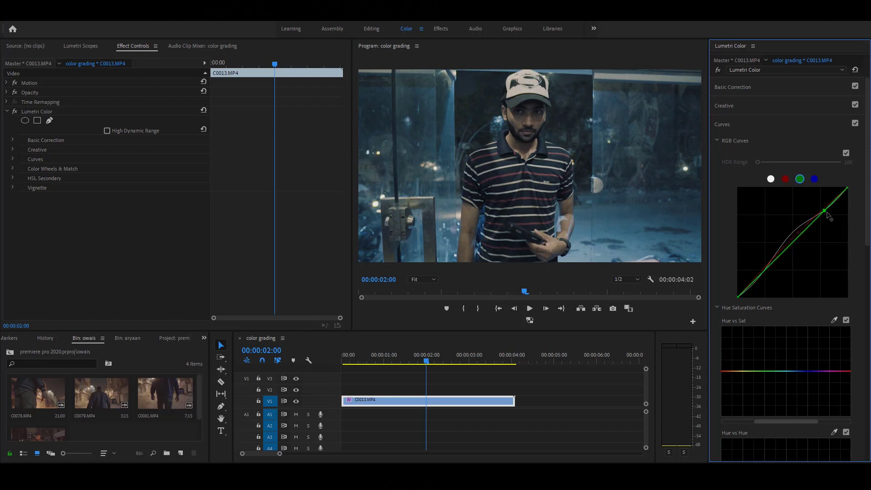
click(824, 211)
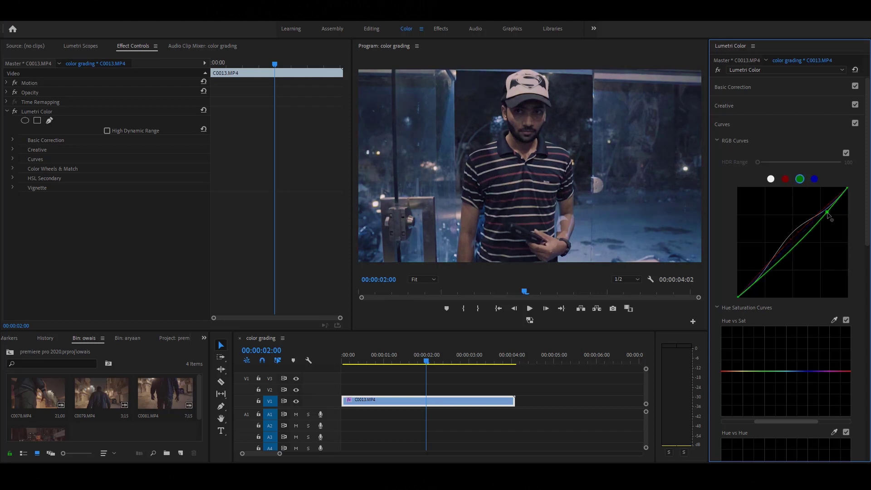
click(758, 278)
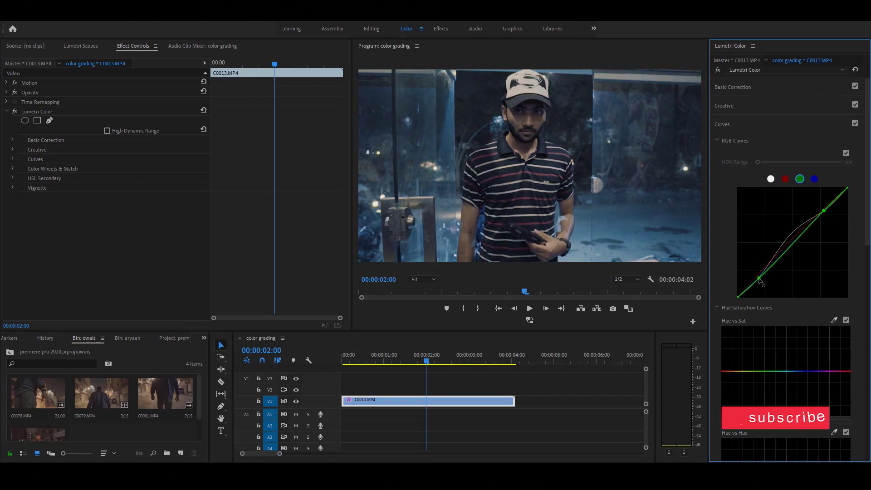
drag(757, 277, 760, 278)
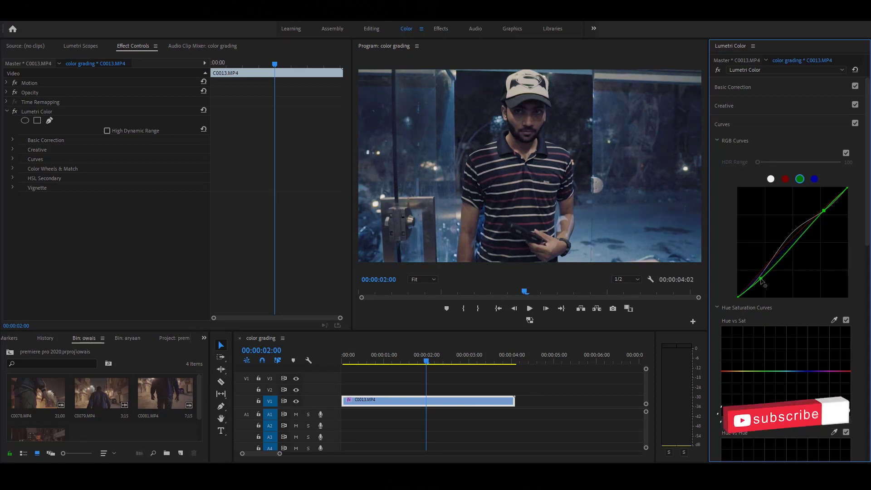
click(796, 244)
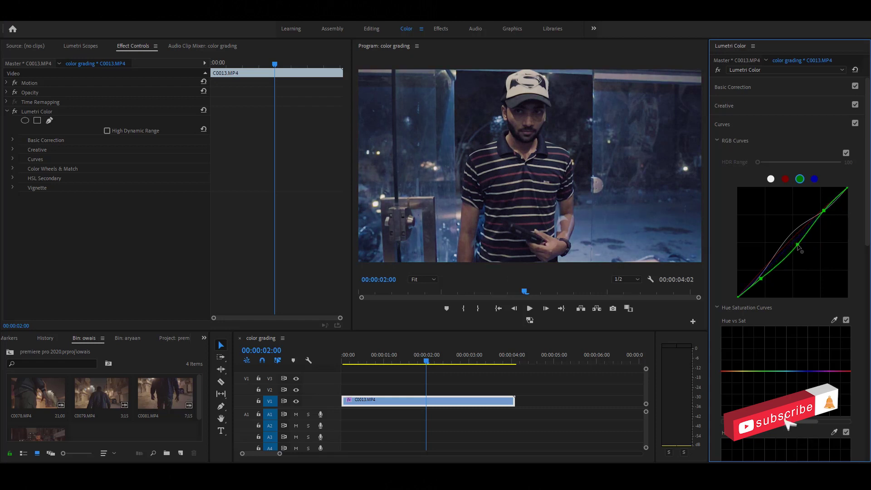
click(815, 179)
drag(827, 211, 826, 211)
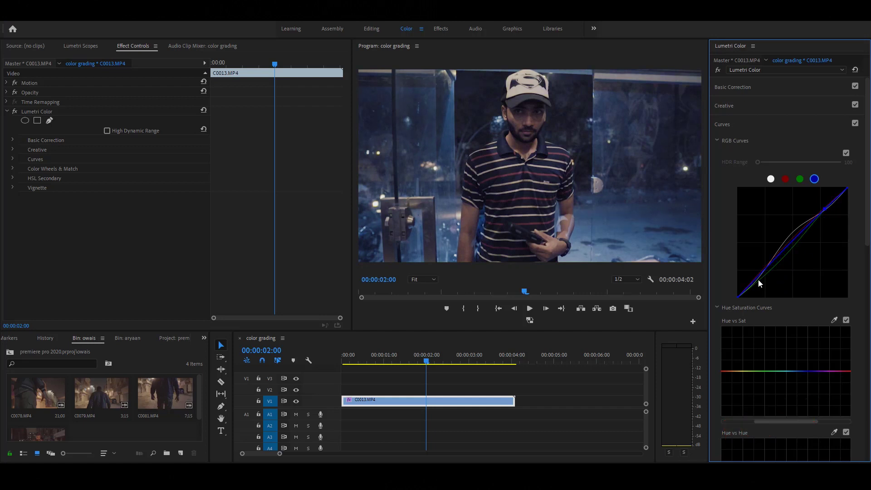
Step: Try a Highlight Tint in the Creative section, then reset it to neutral
click(737, 108)
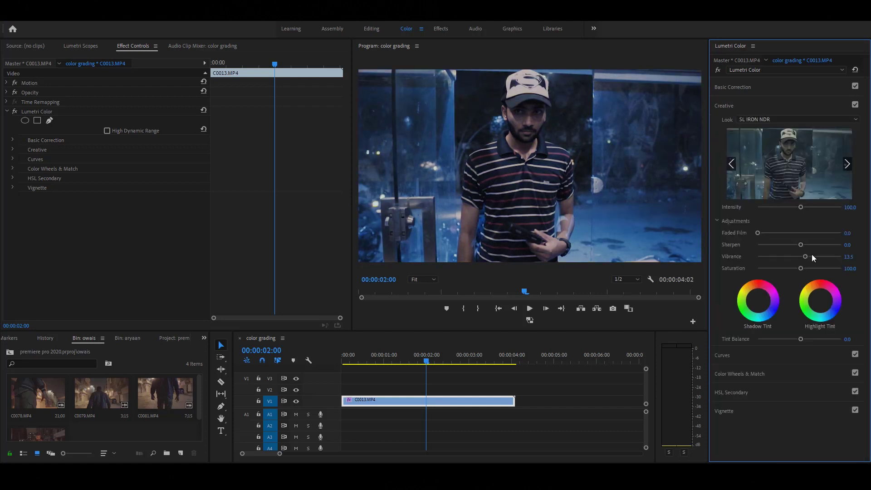
drag(823, 306, 825, 307)
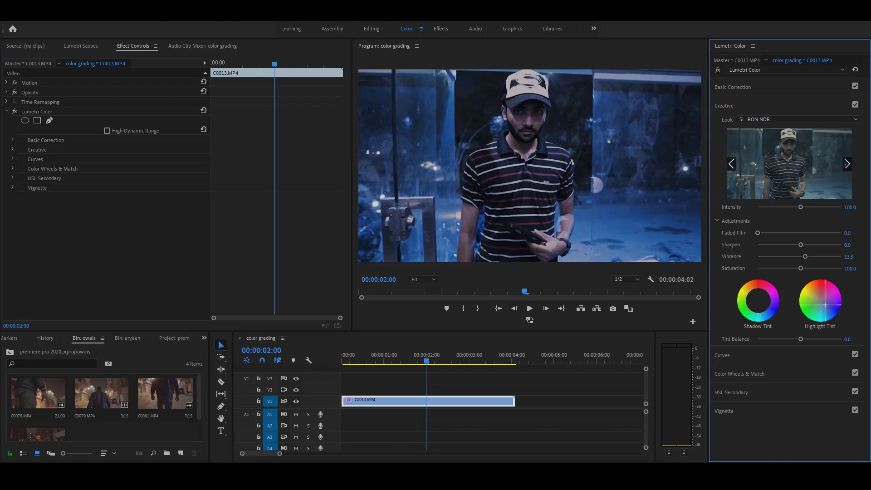
double_click(825, 307)
Step: Toggle the Lumetri Color effect off and on to compare with the original footage
click(17, 112)
click(17, 113)
click(17, 112)
click(16, 113)
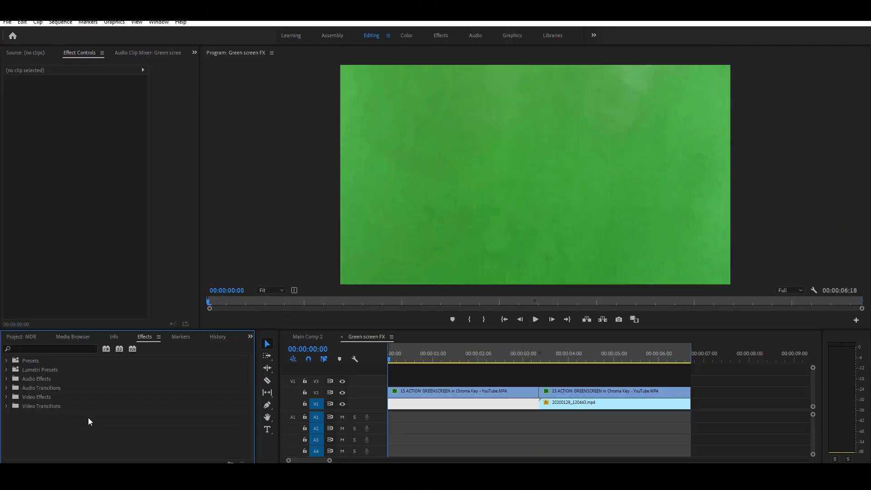
Step: Play the Green screen FX sequence, then drag Ultra Key from Video Effects > Keying onto the V2 explosion clip
click(524, 432)
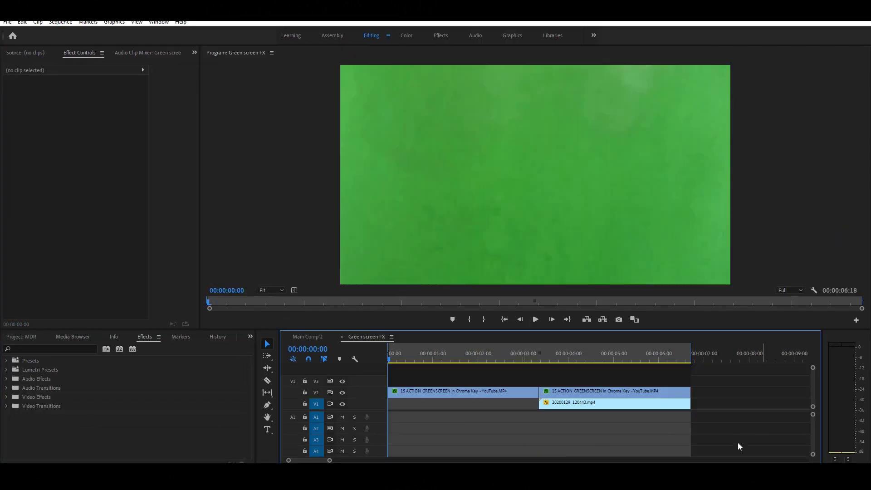
key(space)
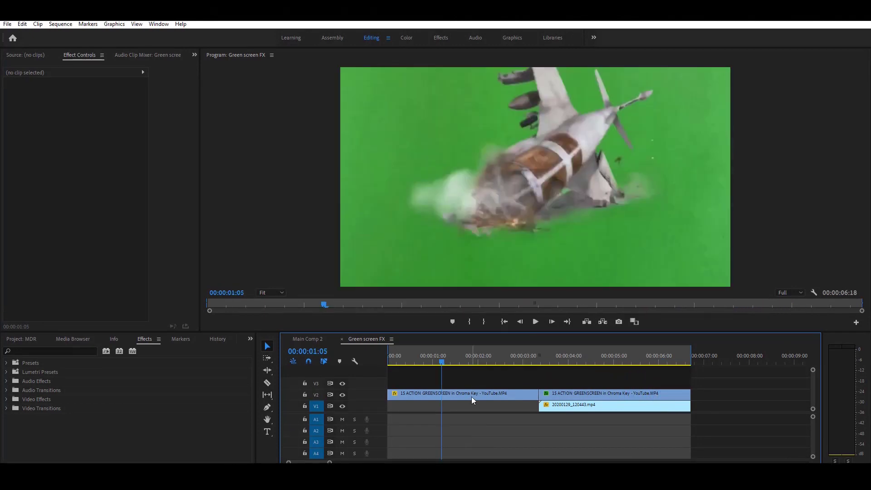
click(472, 396)
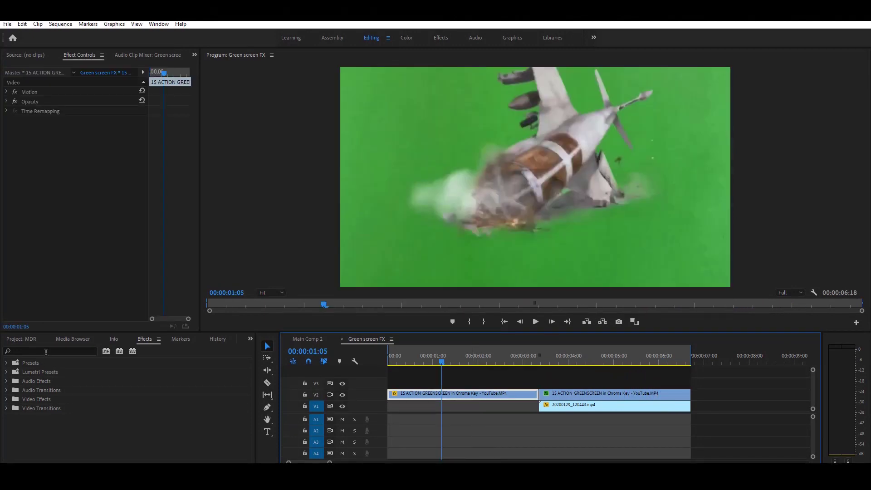
click(6, 399)
scroll(124, 402, down, 5)
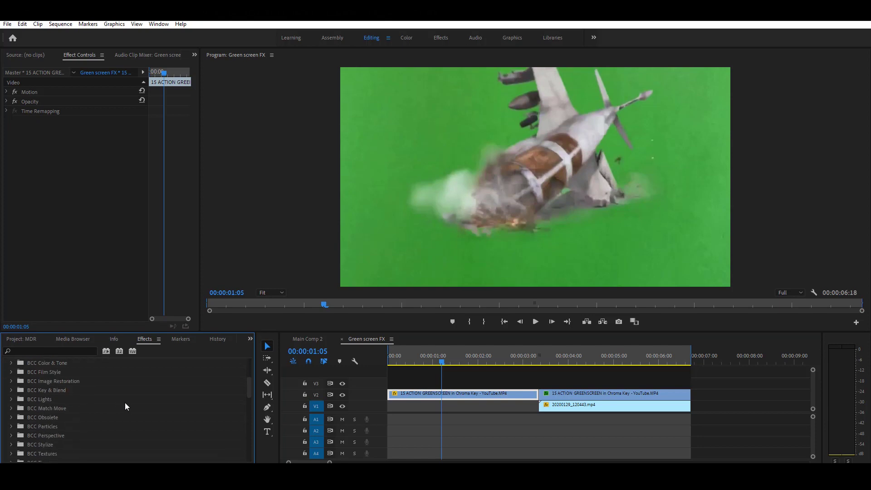
scroll(126, 403, down, 5)
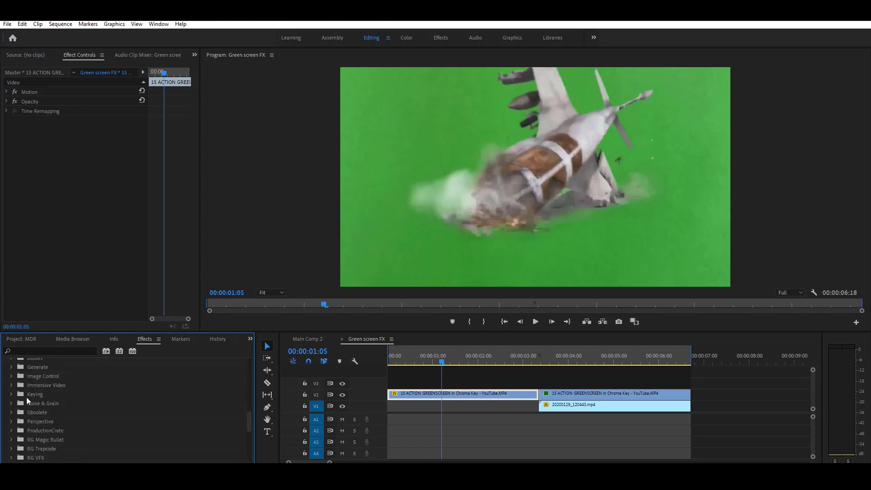
click(11, 395)
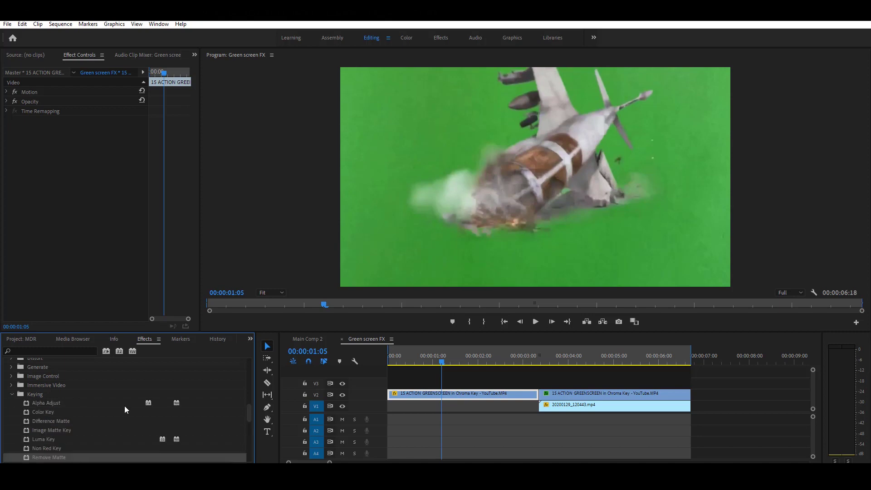
scroll(125, 410, down, 2)
drag(45, 429, 462, 397)
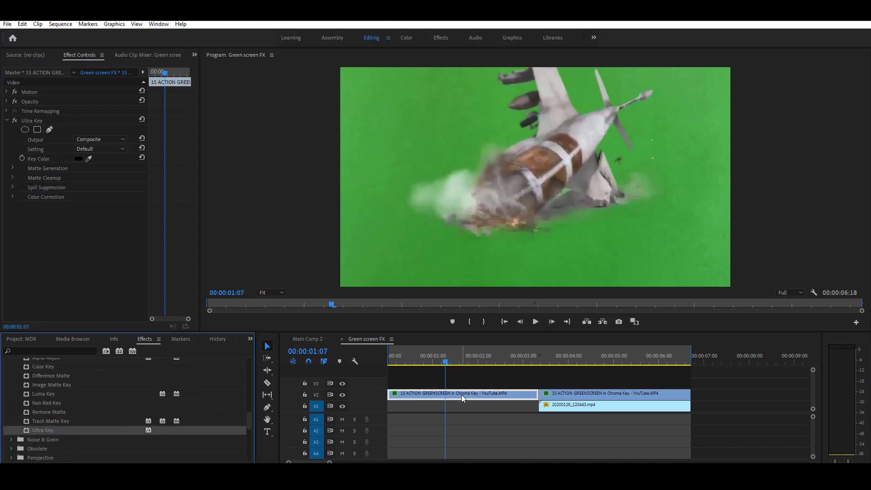
Step: Sample the green background as the Ultra Key colour and raise the matte's Highlight level
click(88, 159)
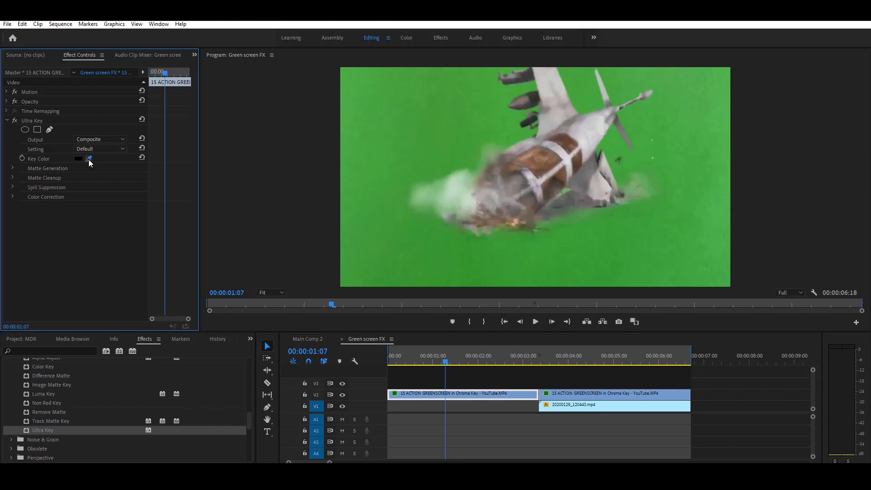
click(452, 95)
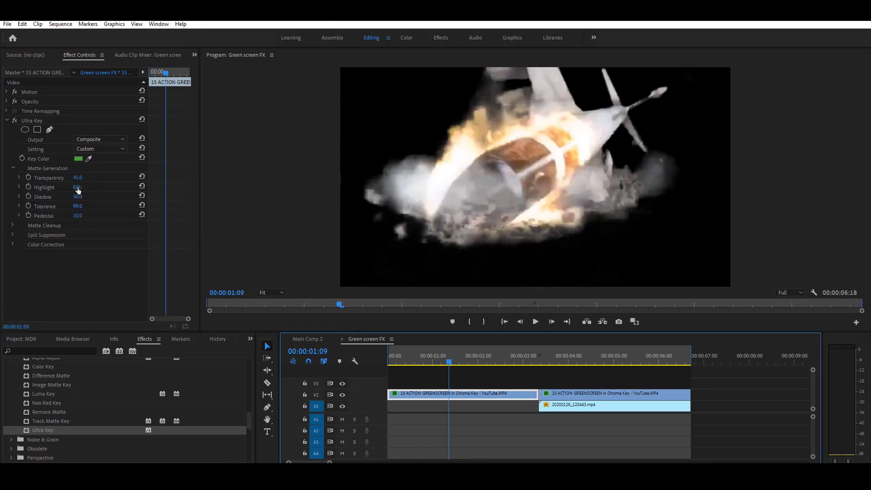
mouse_move(77, 190)
mouse_down()
mouse_move(85, 190)
mouse_move(74, 197)
mouse_up()
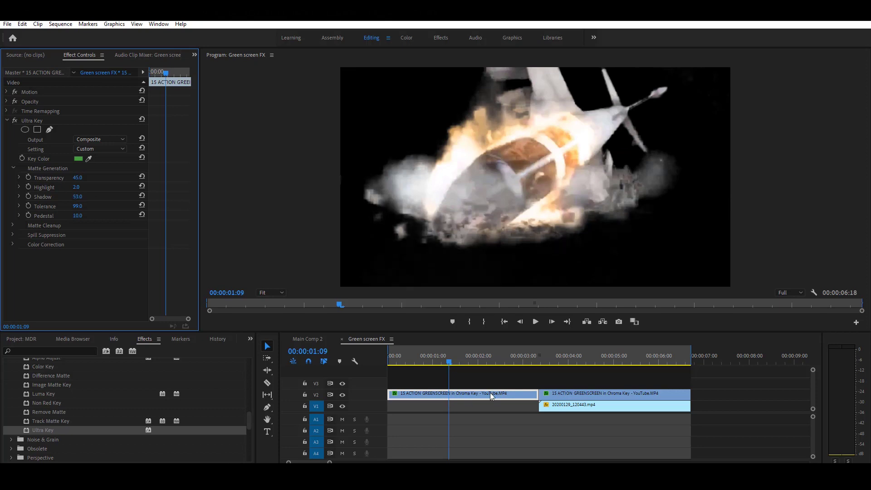
Step: Move 20200129_120443.mp4 to the start of V1 and play the explosion composite from the beginning
click(457, 380)
key(shift+Left)
key(shift+Left)
click(558, 428)
drag(562, 406, 412, 406)
drag(418, 357, 385, 368)
key(space)
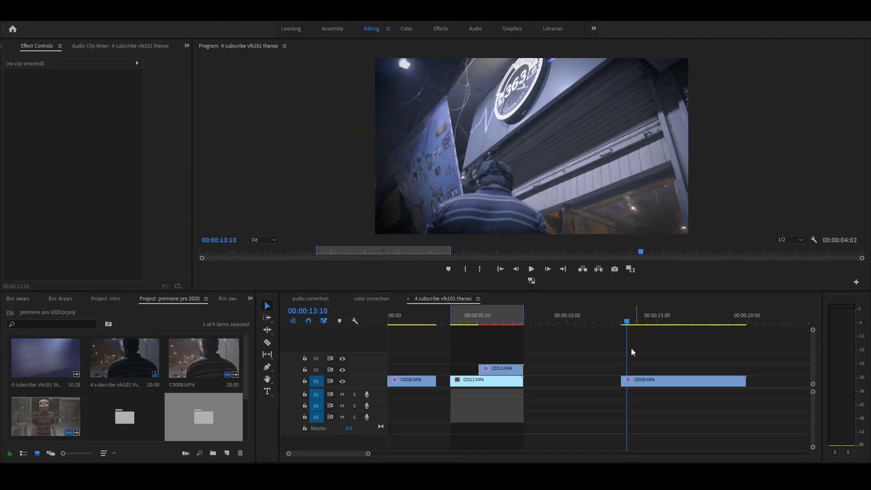
Step: Place the light clip on V2 above C0008, set its blend mode to Screen, and play it back
click(649, 380)
scroll(219, 408, down, 2)
drag(312, 428, 649, 369)
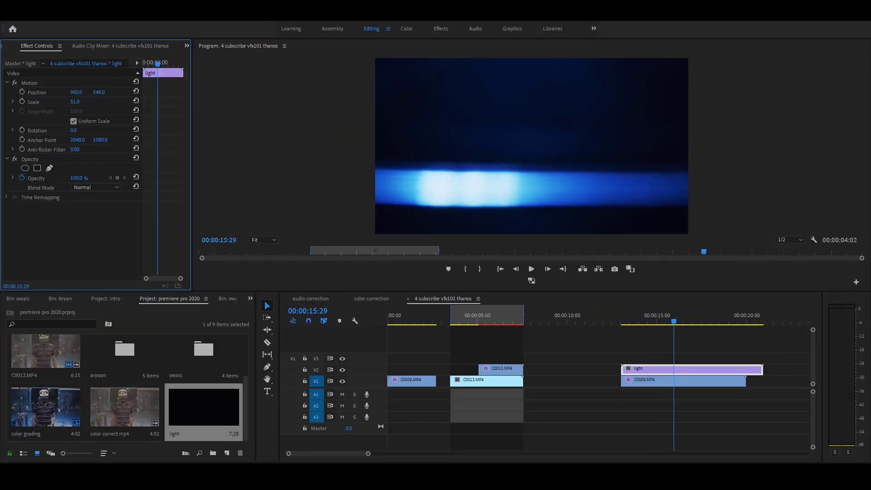
click(93, 186)
click(98, 281)
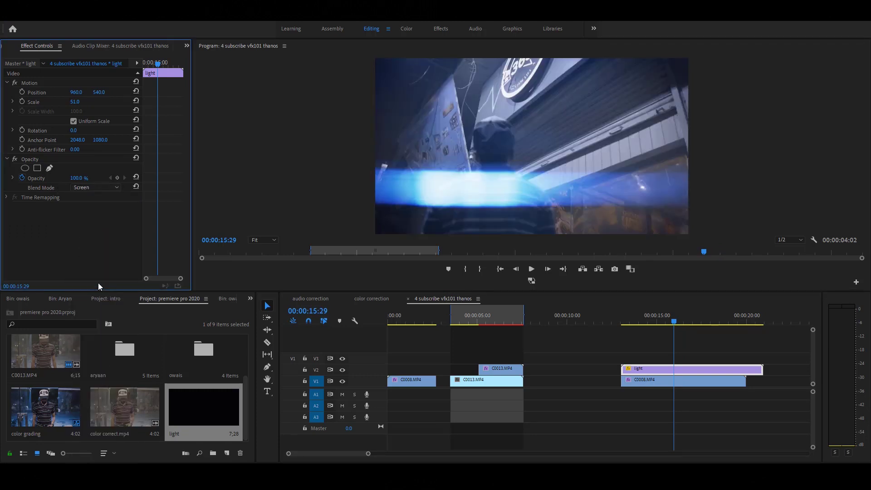
click(617, 323)
key(space)
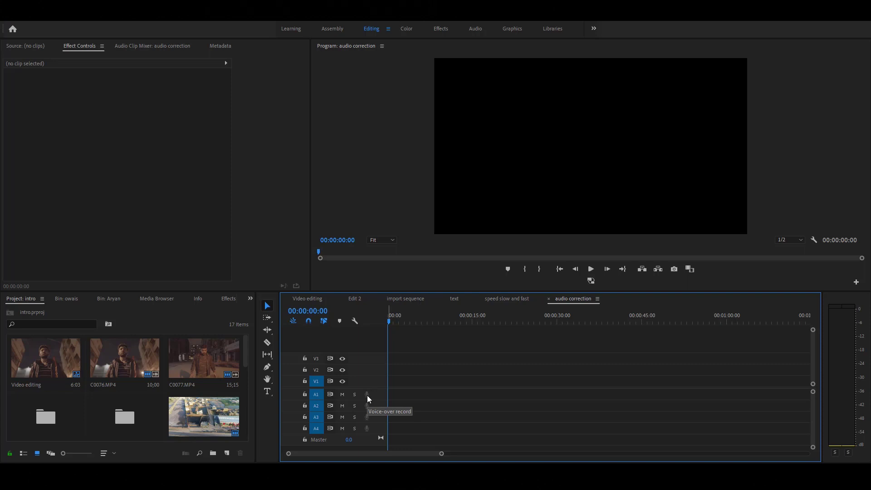
Step: Set Audio Hardware Default Input to Microphone (2- RODE NT-USB), then start recording a voice-over on A1
click(25, 13)
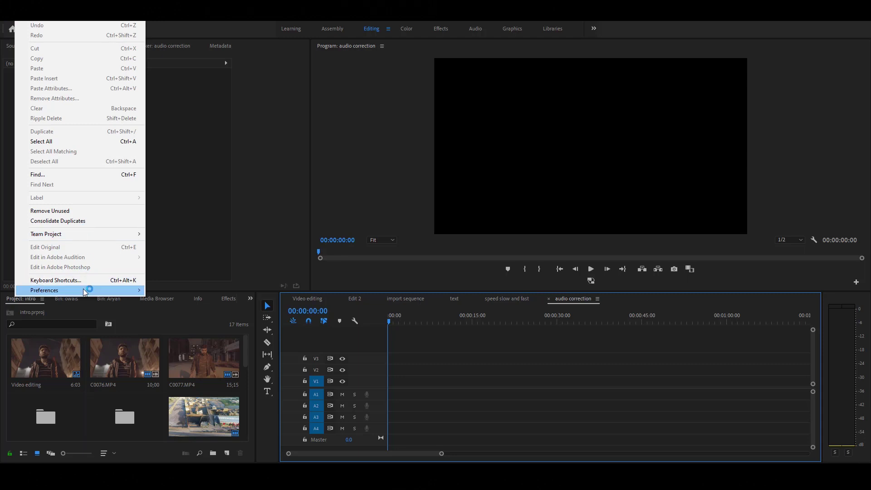
mouse_move(84, 291)
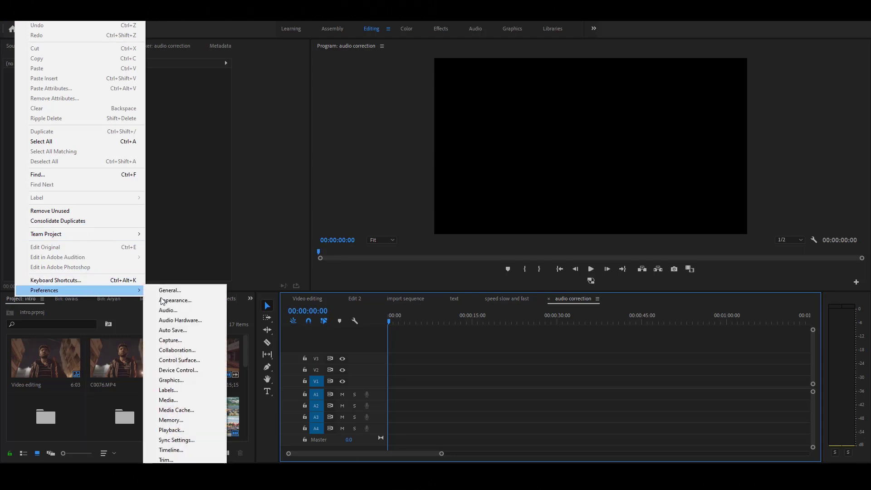
click(196, 321)
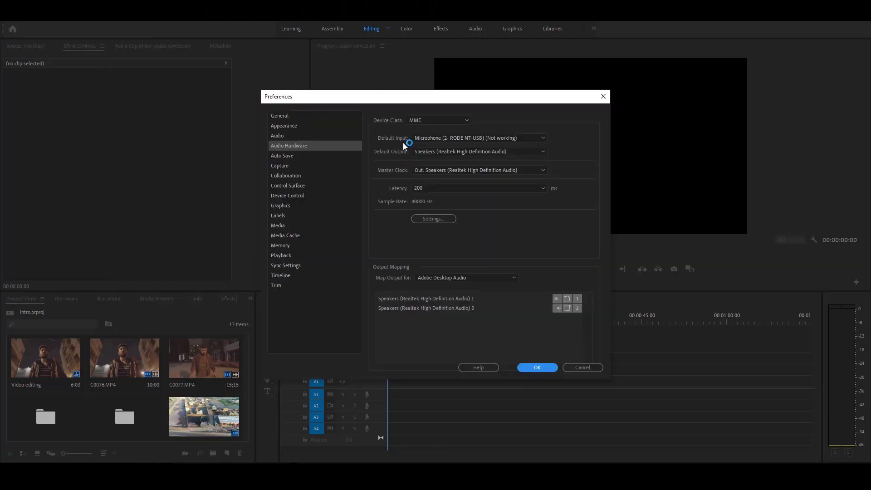
click(522, 138)
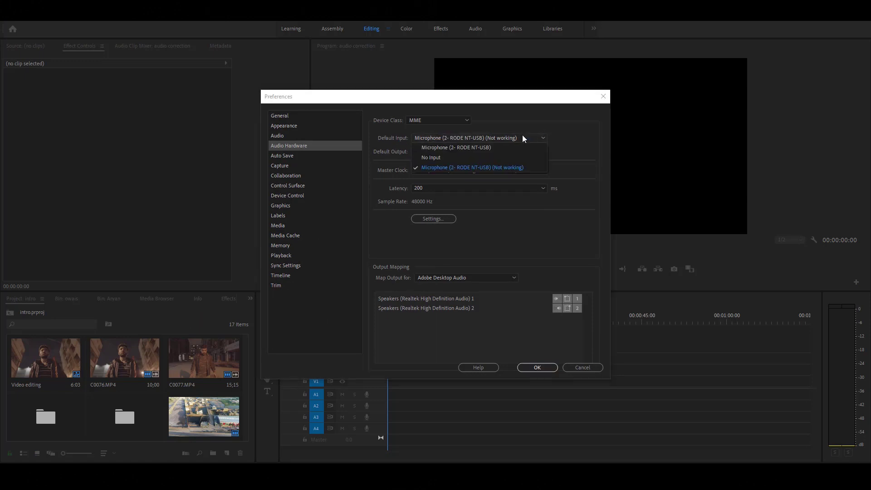
click(494, 146)
click(481, 258)
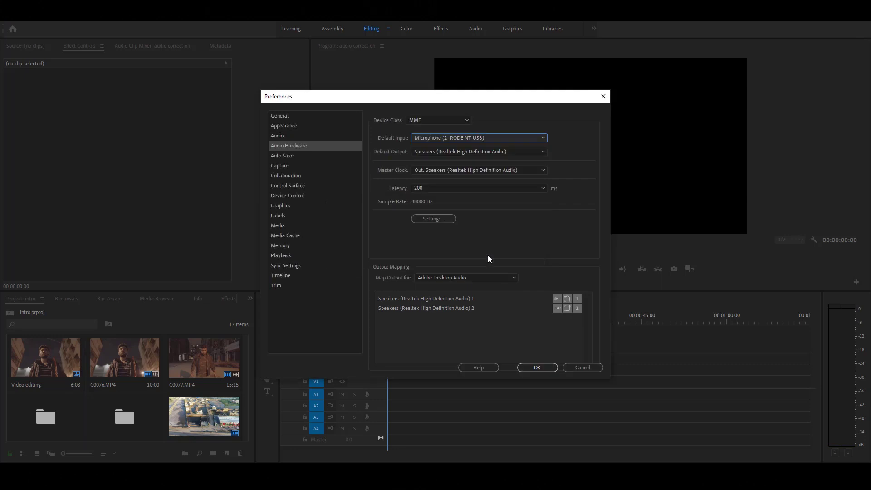
click(537, 367)
click(367, 395)
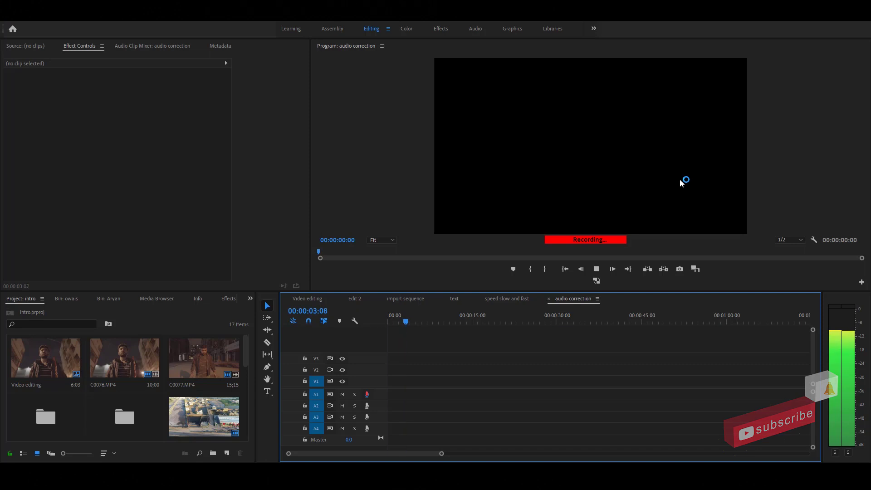
Step: Stop recording, select the new Audio 1.wav clip on A1, and return the playhead to the start
key(space)
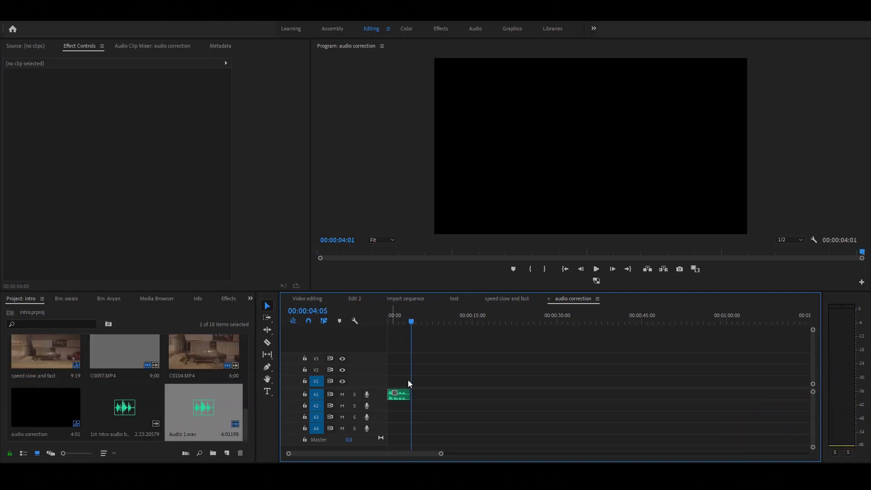
click(400, 397)
drag(405, 320, 388, 321)
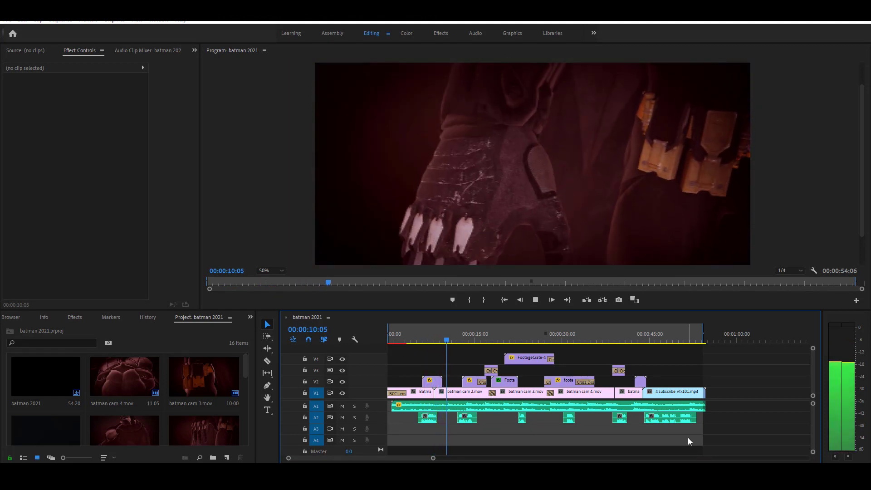
Step: Open Export Settings with Ctrl+M, keep H.264 as the format, and leave the preset as is
key(ctrl+m)
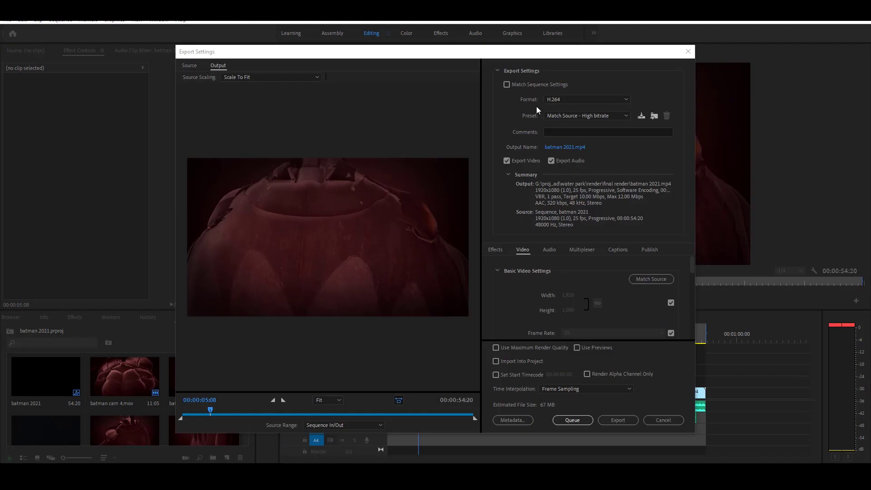
click(578, 99)
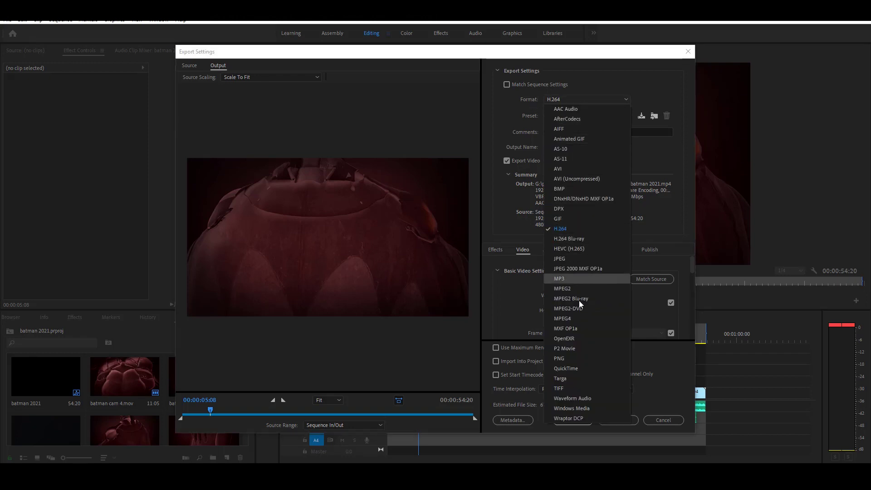
click(567, 229)
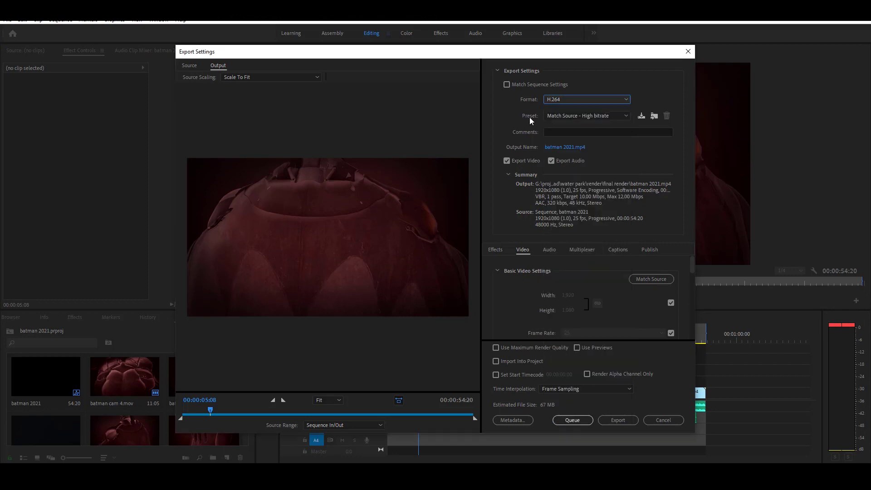
click(602, 118)
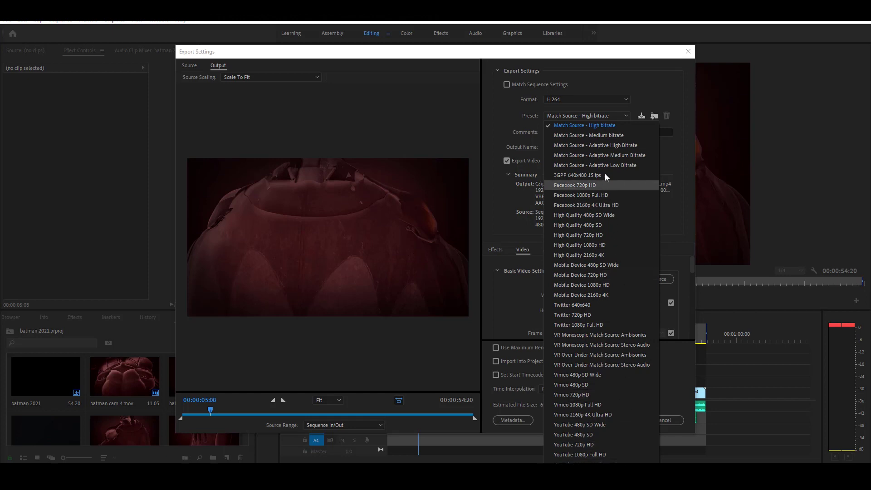
click(611, 129)
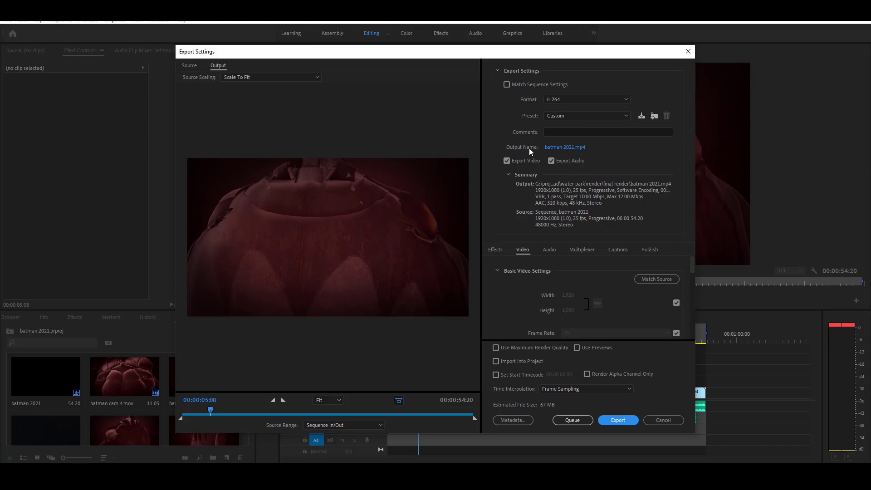
Step: Name the output 'render video', export the batman 2021 sequence, then open render video.mp4 from the render folder
click(568, 148)
text(render video)
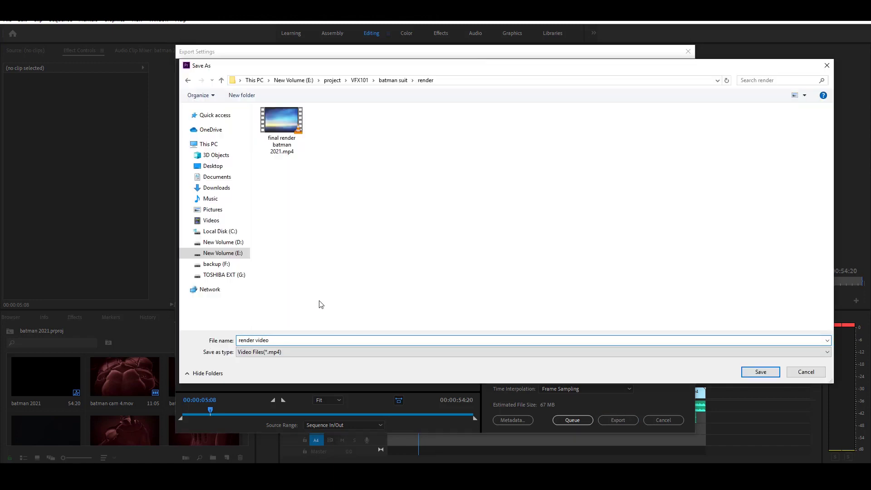
key(Return)
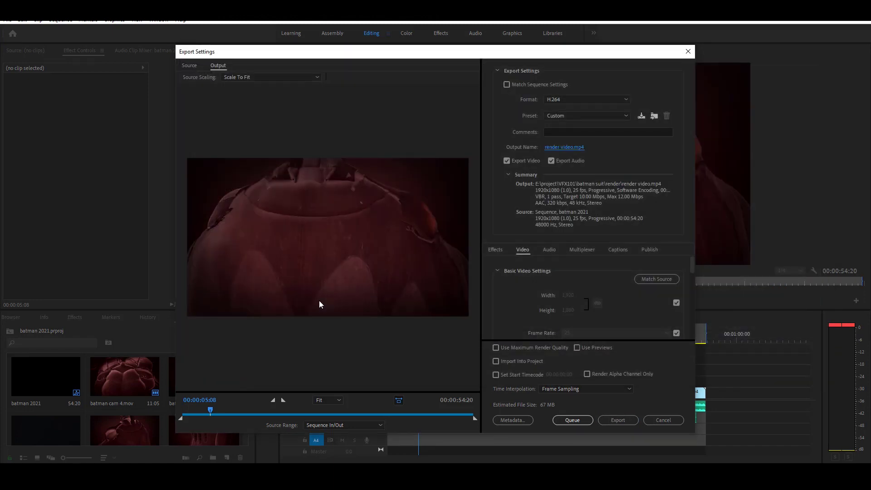
click(628, 418)
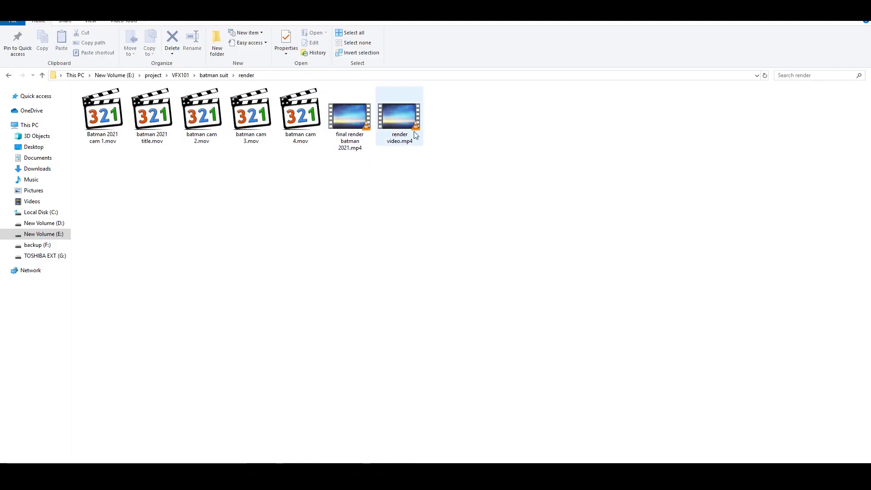
double_click(399, 124)
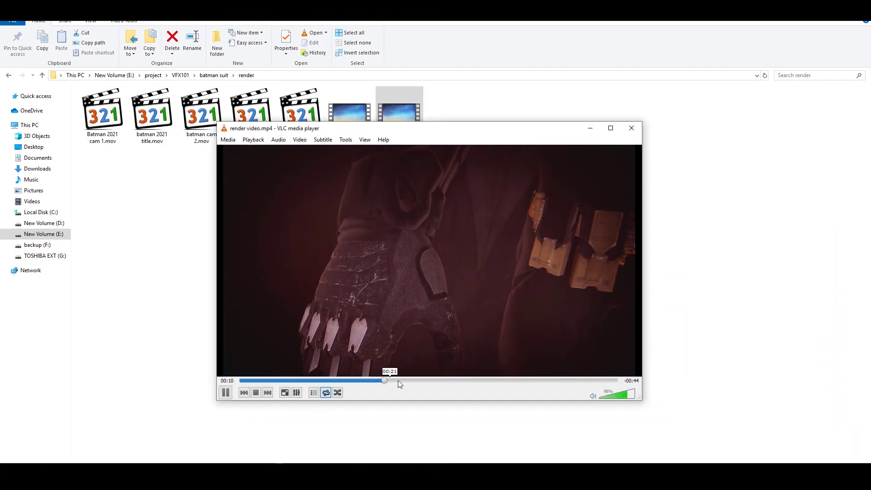
Step: Jump forward to about 21 seconds into the rendered Batman suit footage in VLC
click(468, 380)
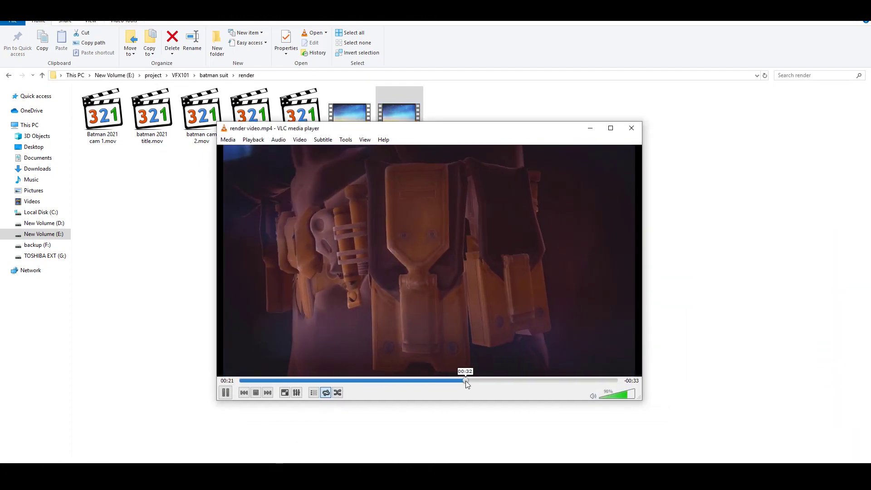